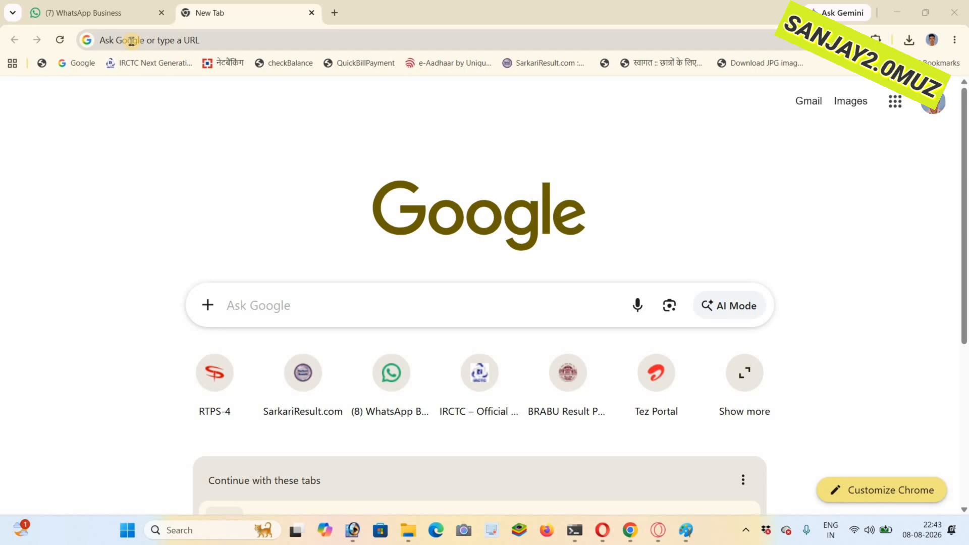
# - Open the serviceonline.bihar.gov.in portal and look at the list of installed browser extensions
pyautogui.click(209, 40)
pyautogui.write('serviceonline.bihar.gov.in')
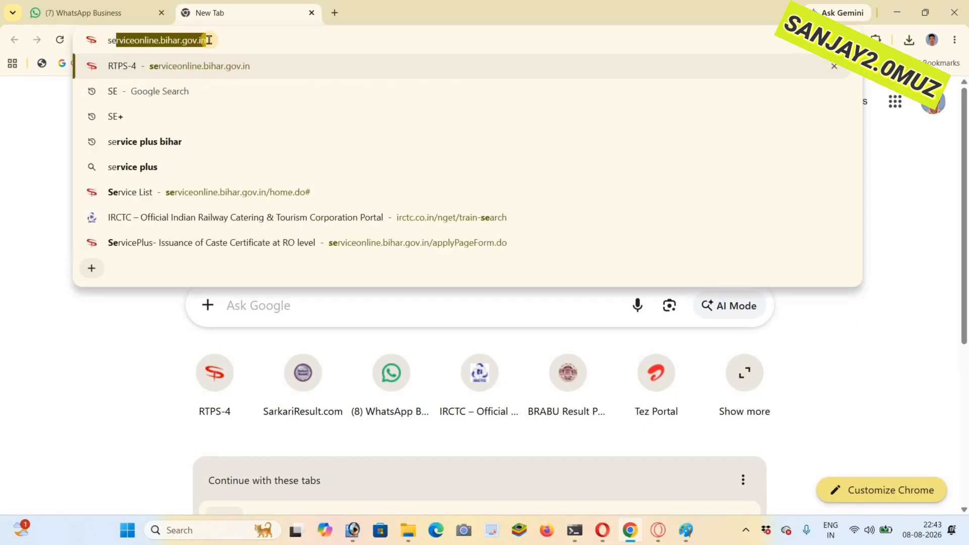
pyautogui.press('Return')
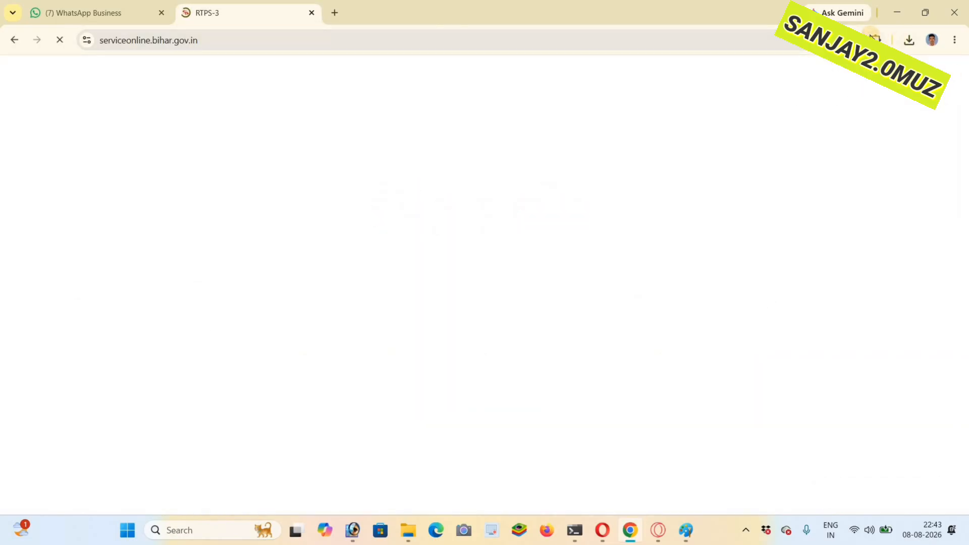
pyautogui.click(876, 40)
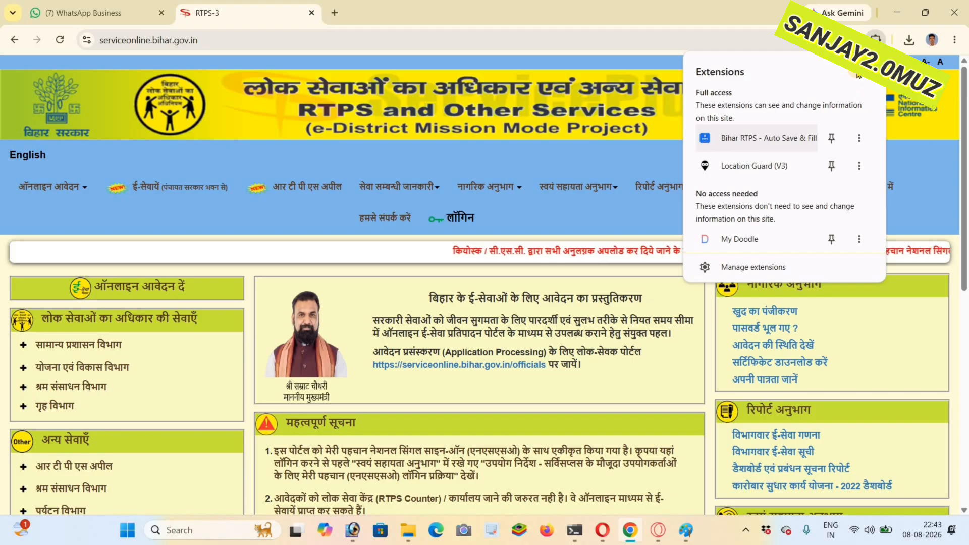
pyautogui.click(867, 75)
# - Open the residence certificate application at circle level (अंचल स्तर पर) under the General Administration Department services
pyautogui.scroll(-2, 67, 261)
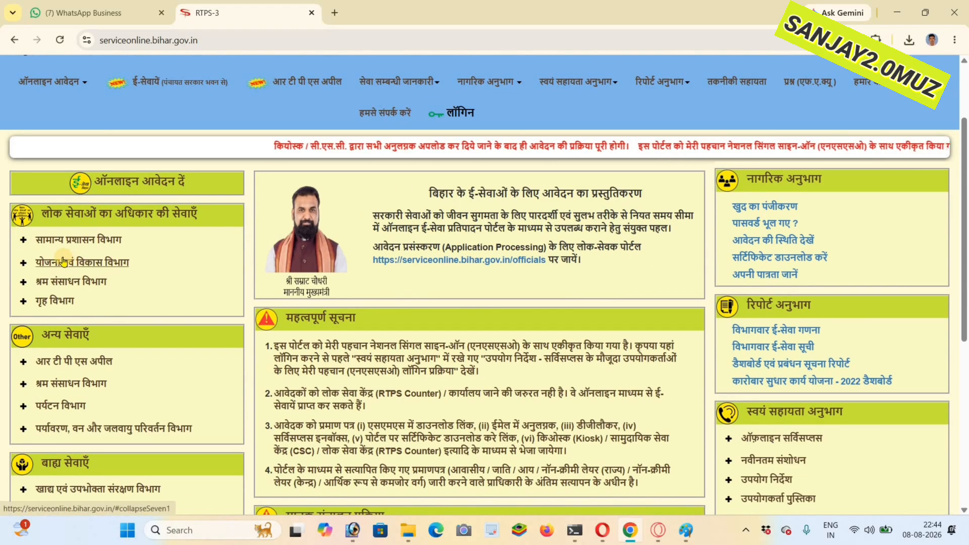
pyautogui.click(67, 239)
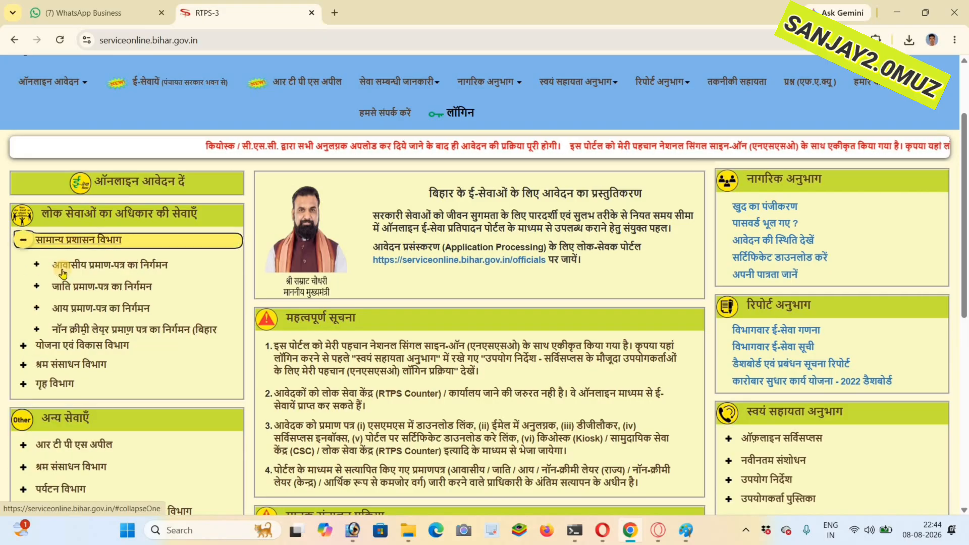
pyautogui.click(90, 267)
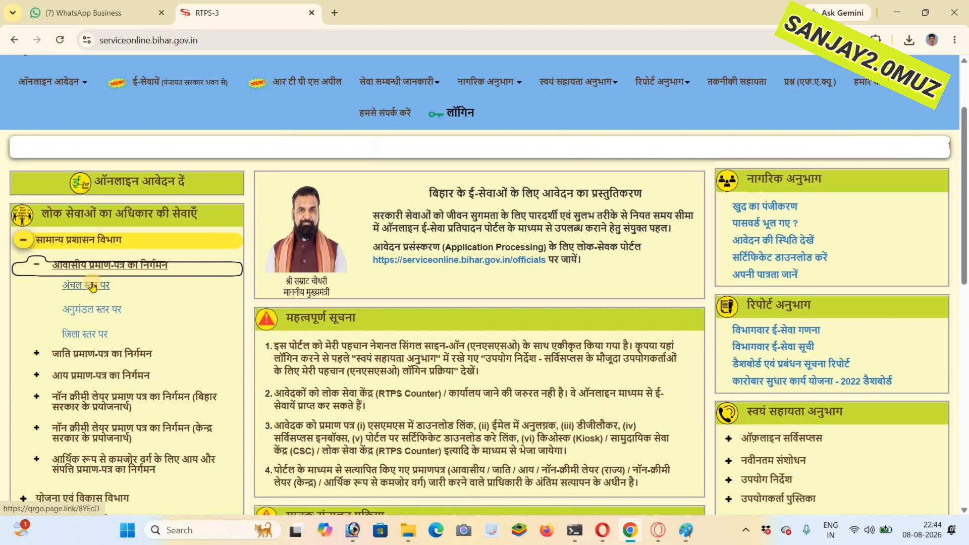
pyautogui.click(92, 287)
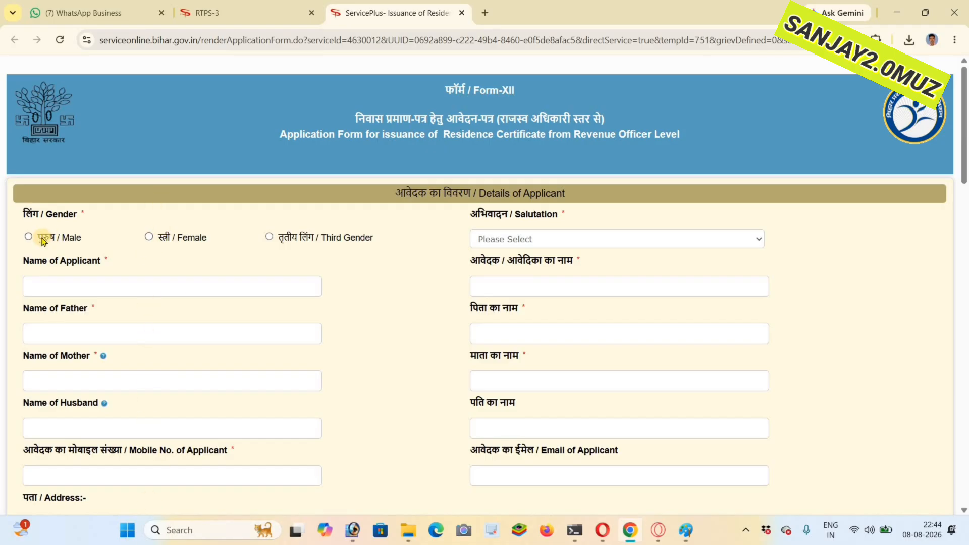
# - Set the gender to Female and enter the applicant's full name in English
pyautogui.click(150, 237)
pyautogui.scroll(-2, 108, 182)
pyautogui.click(107, 183)
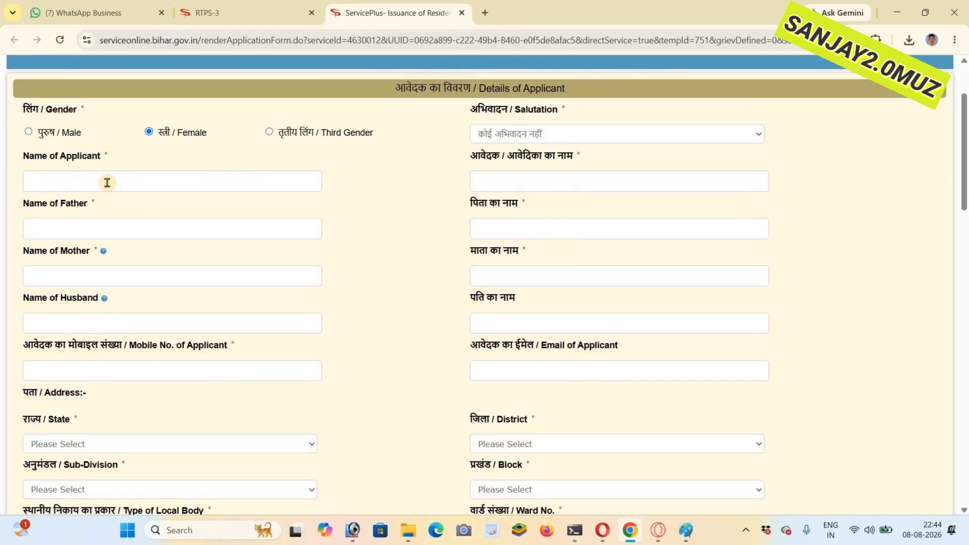
# - Replace the Hindi transliteration of the applicant's name with a copy of the English name
pyautogui.tripleClick(46, 181)
pyautogui.rightClick(59, 184)
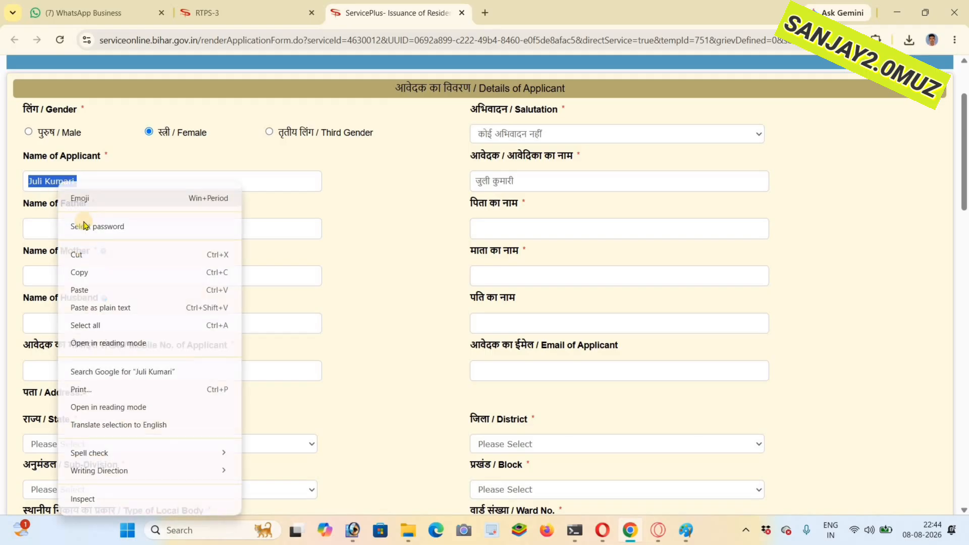
pyautogui.click(82, 277)
pyautogui.press('Tab')
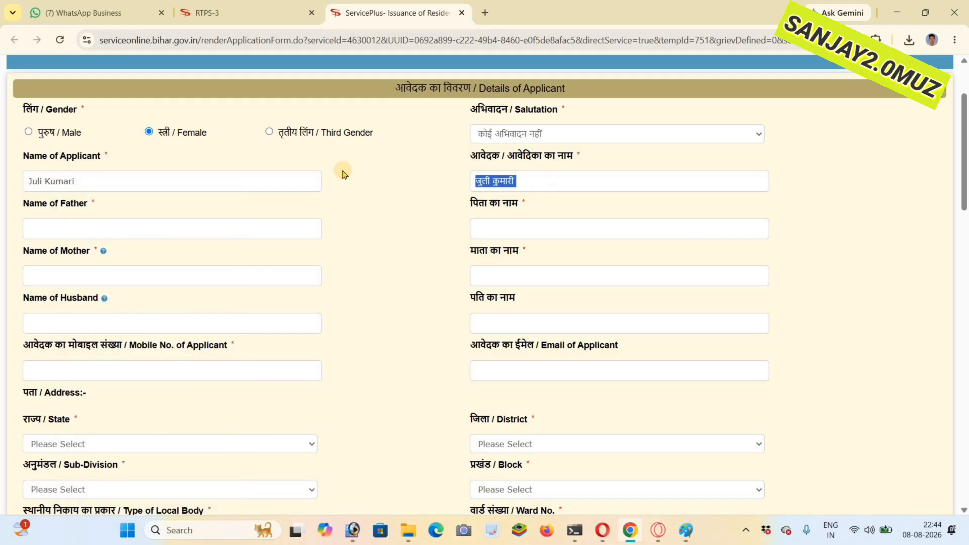
pyautogui.press('BackSpace')
pyautogui.rightClick(521, 188)
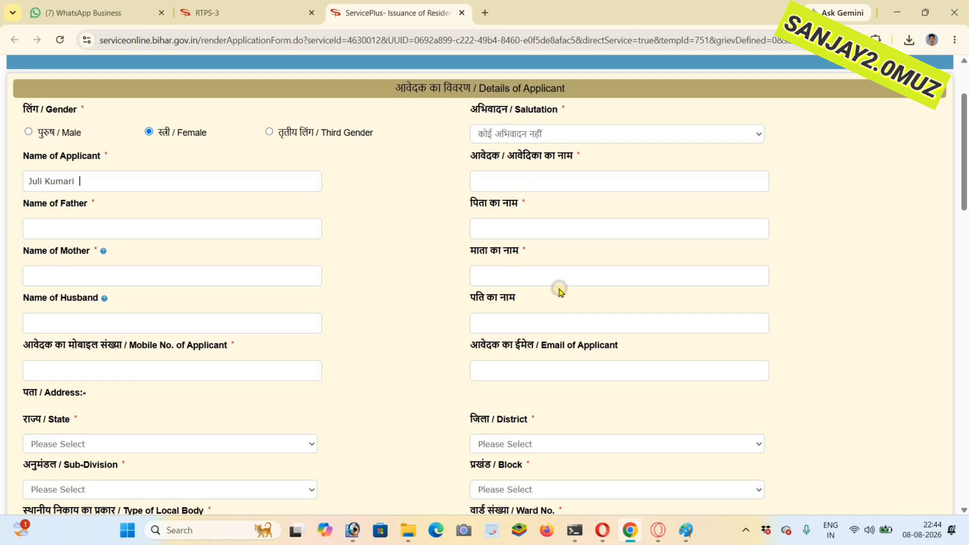
pyautogui.click(575, 347)
# - Enter the father's name in English and replace its Hindi transliteration with a copy of the English text
pyautogui.click(67, 230)
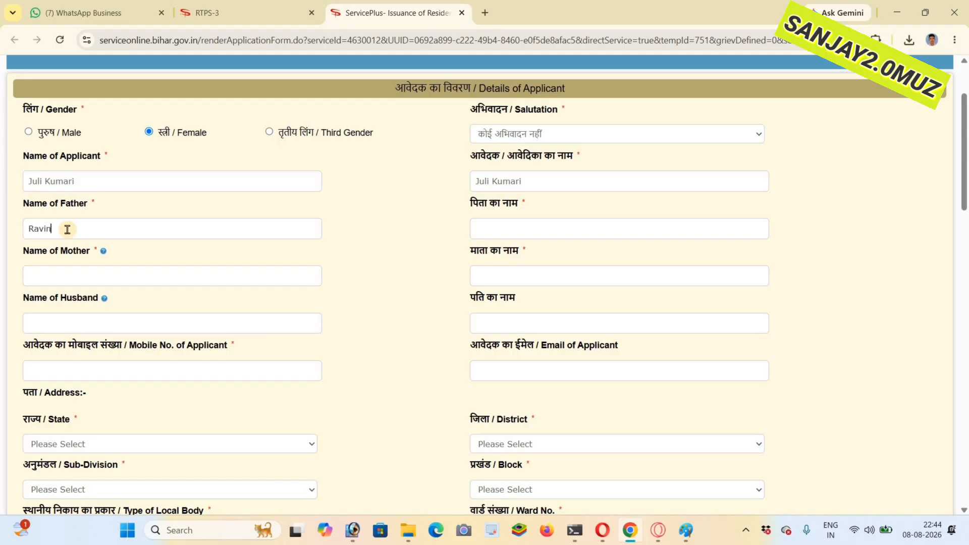
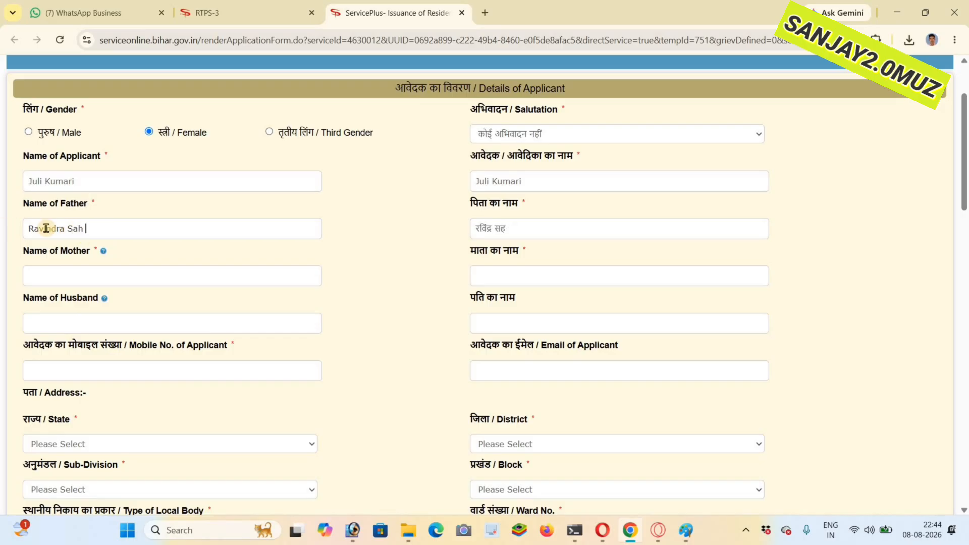
pyautogui.tripleClick(47, 230)
pyautogui.rightClick(47, 232)
pyautogui.click(73, 275)
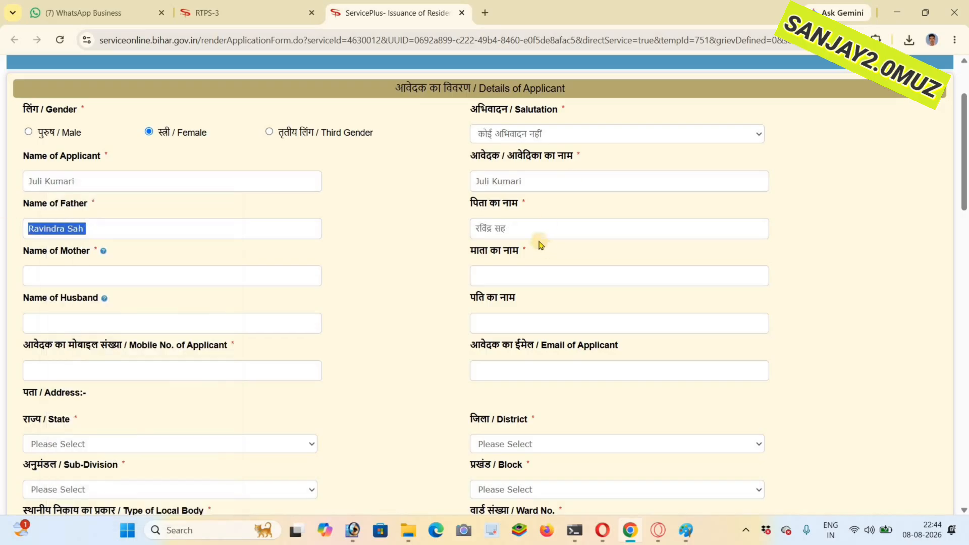
pyautogui.press('Tab')
pyautogui.press('BackSpace')
pyautogui.click(486, 228)
pyautogui.rightClick(486, 228)
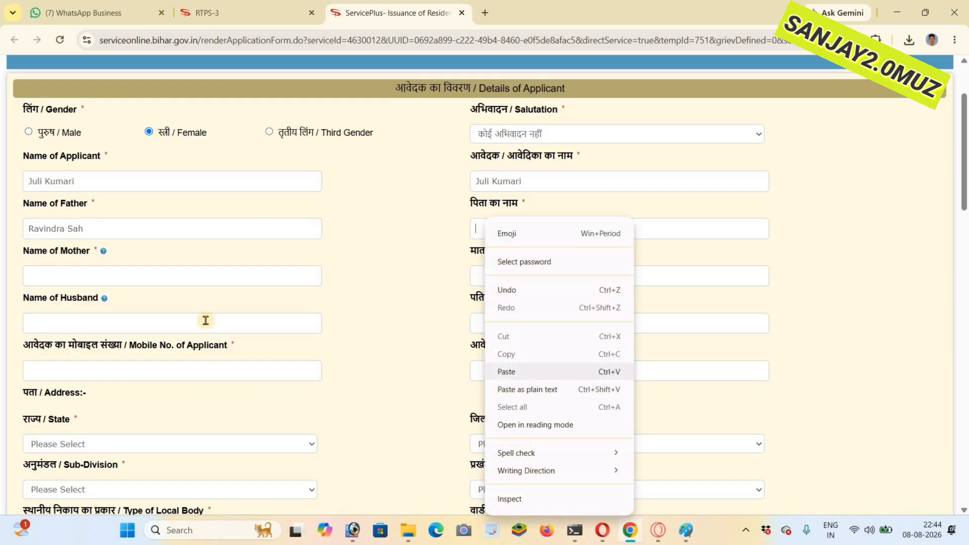
pyautogui.click(520, 372)
# - Enter the mother's full name in English
pyautogui.click(56, 278)
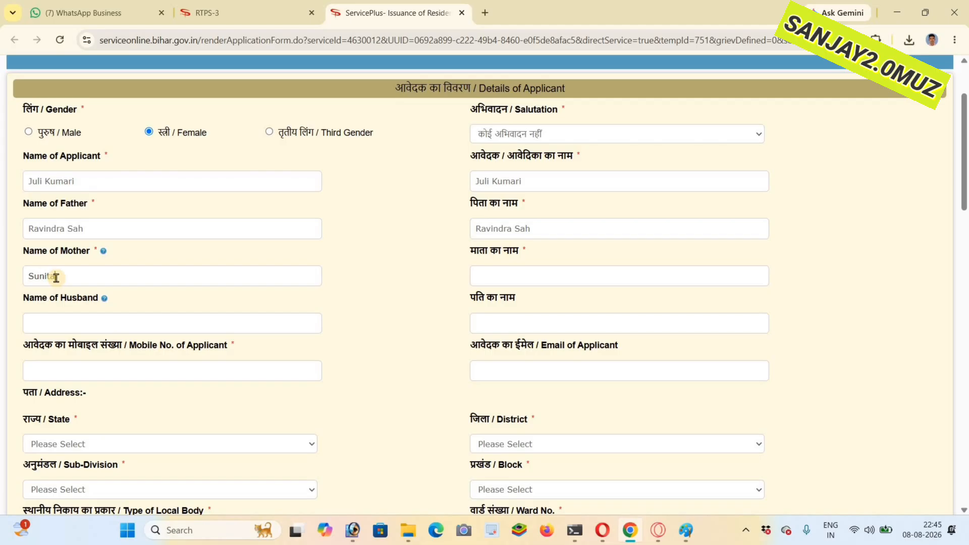
pyautogui.press('BackSpace')
pyautogui.press('BackSpace')
pyautogui.press('BackSpace')
pyautogui.write('Devi')
# - Replace the Hindi transliteration of the mother's name with a copy of the English name
pyautogui.moveTo(26, 270); pyautogui.dragTo(94, 273)
pyautogui.tripleClick(54, 278)
pyautogui.rightClick(55, 278)
pyautogui.click(90, 274)
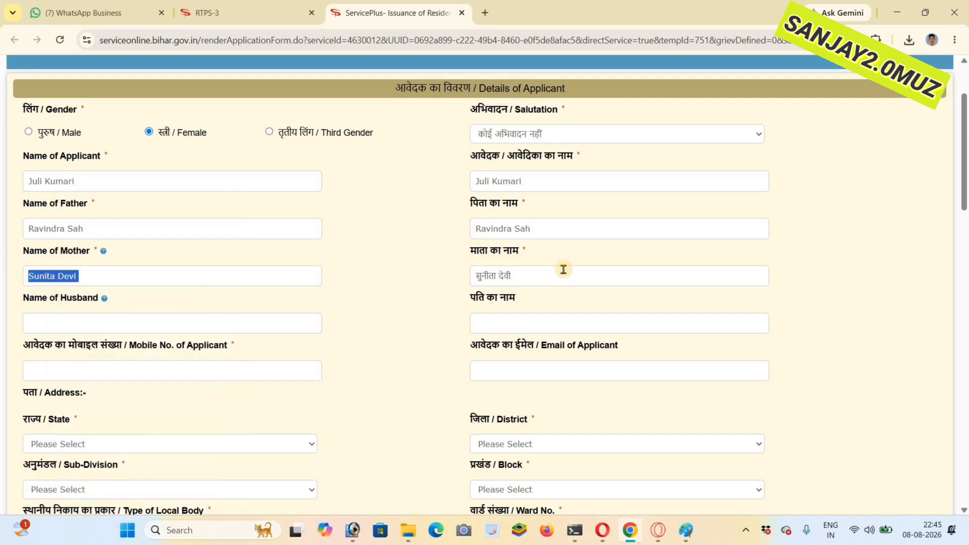
pyautogui.tripleClick(470, 282)
pyautogui.press('BackSpace')
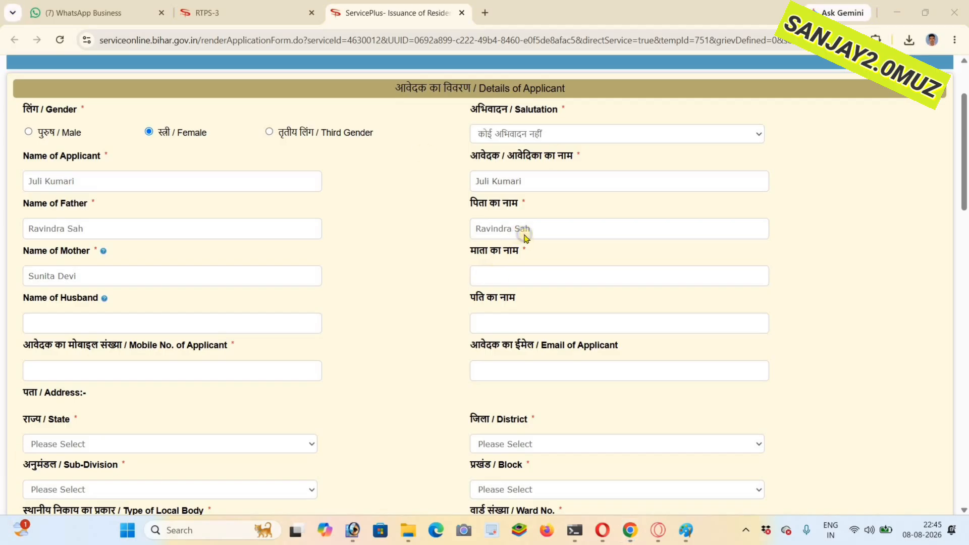
pyautogui.rightClick(482, 281)
pyautogui.click(516, 387)
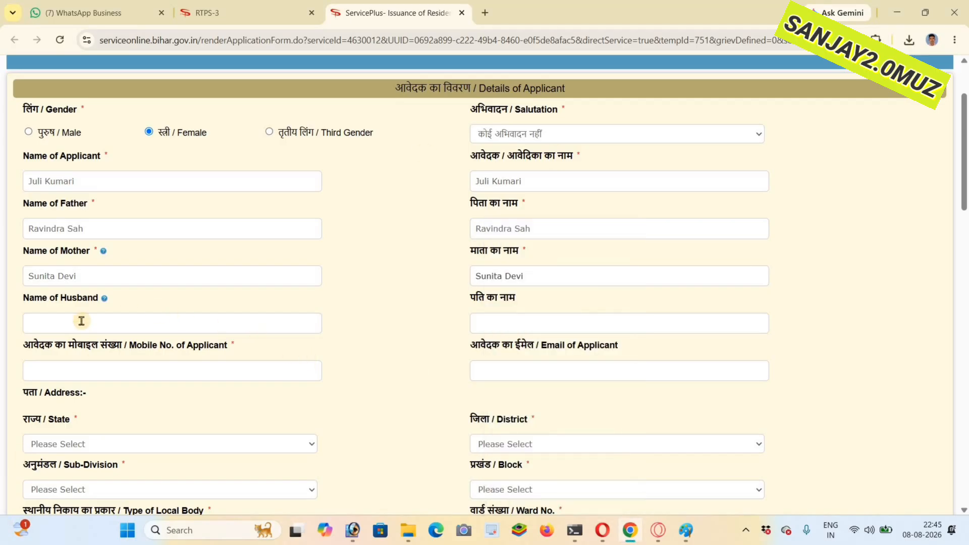
# - Enter the husband's name in English and replace its Hindi transliteration with a copy of the English text
pyautogui.click(51, 323)
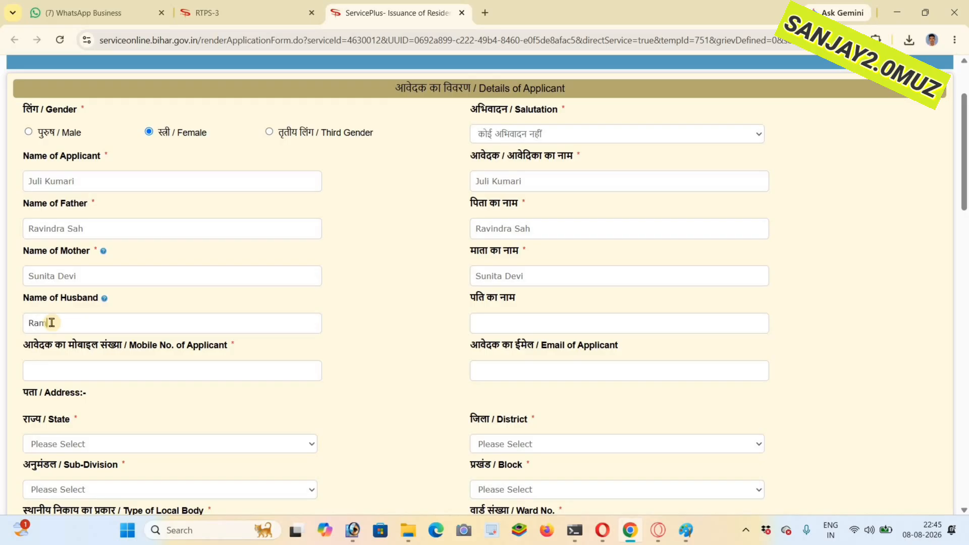
pyautogui.hotkey('ctrl', 'a')
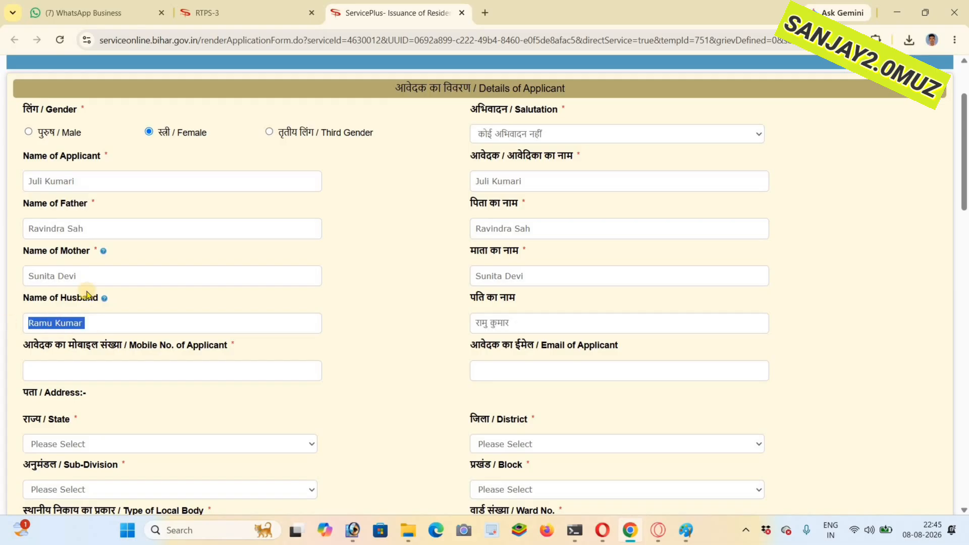
pyautogui.rightClick(57, 322)
pyautogui.click(80, 270)
pyautogui.click(528, 320)
pyautogui.hotkey('ctrl', 'a')
pyautogui.press('BackSpace')
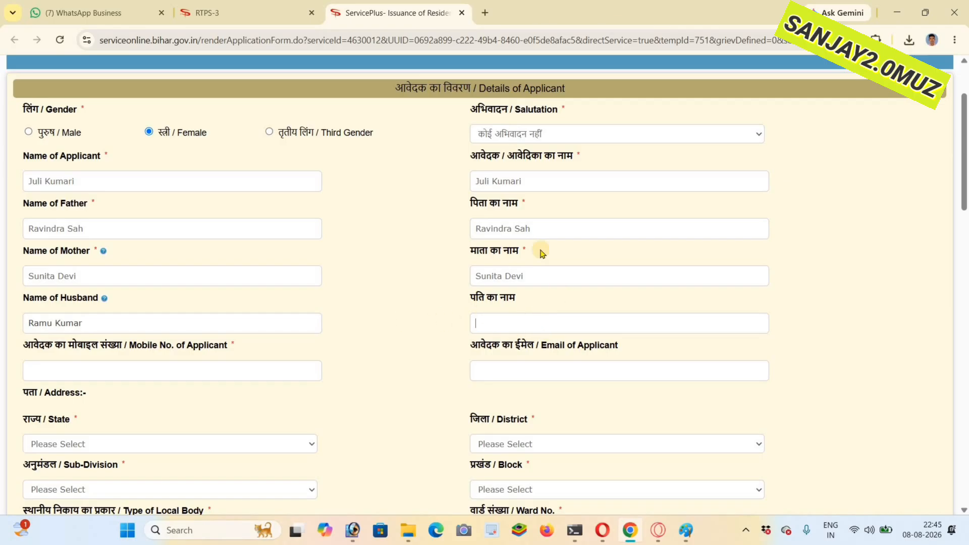
pyautogui.rightClick(471, 319)
pyautogui.click(488, 176)
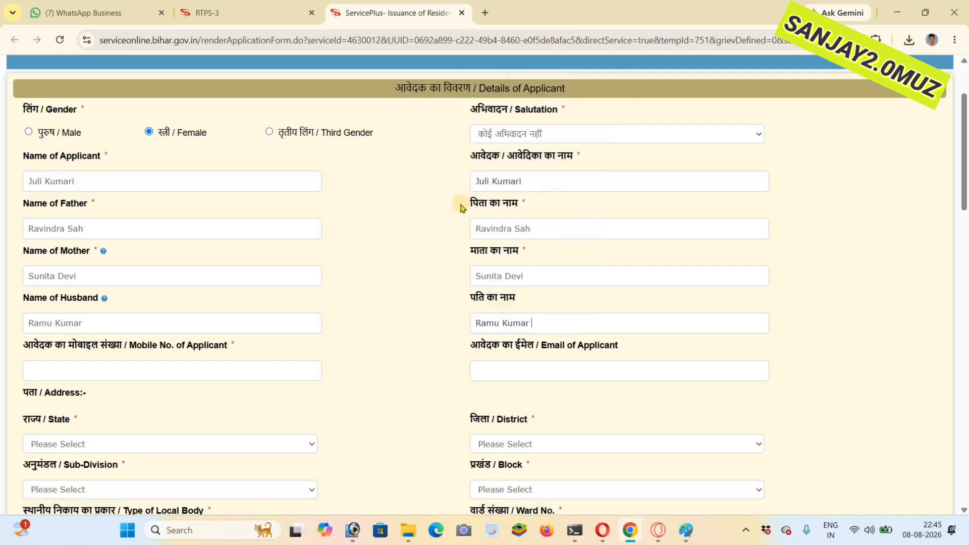
# - Set the address state to BIHAR and the district to SAMASTIPUR
pyautogui.scroll(-2, 461, 202)
pyautogui.click(39, 339)
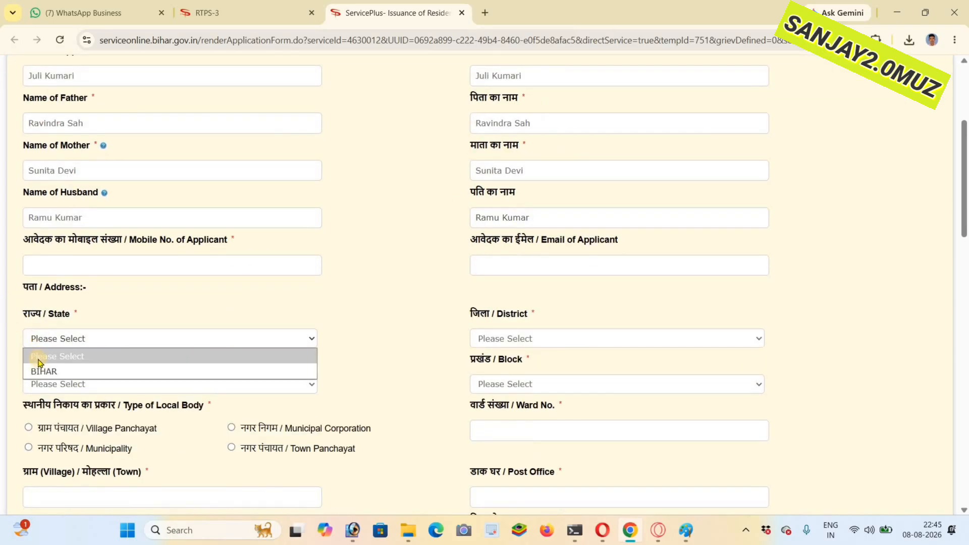
pyautogui.click(39, 369)
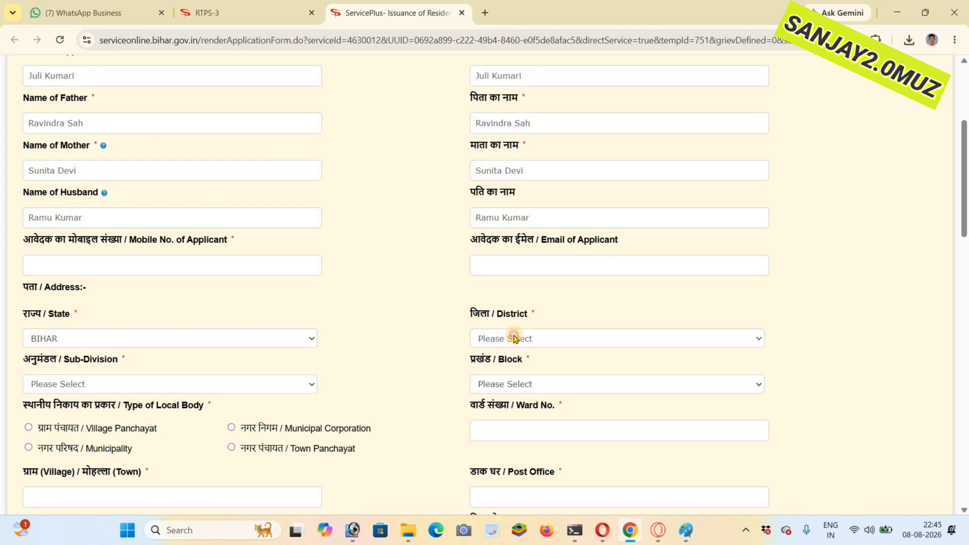
pyautogui.click(515, 339)
pyautogui.press('s')
pyautogui.press('s')
pyautogui.press('s')
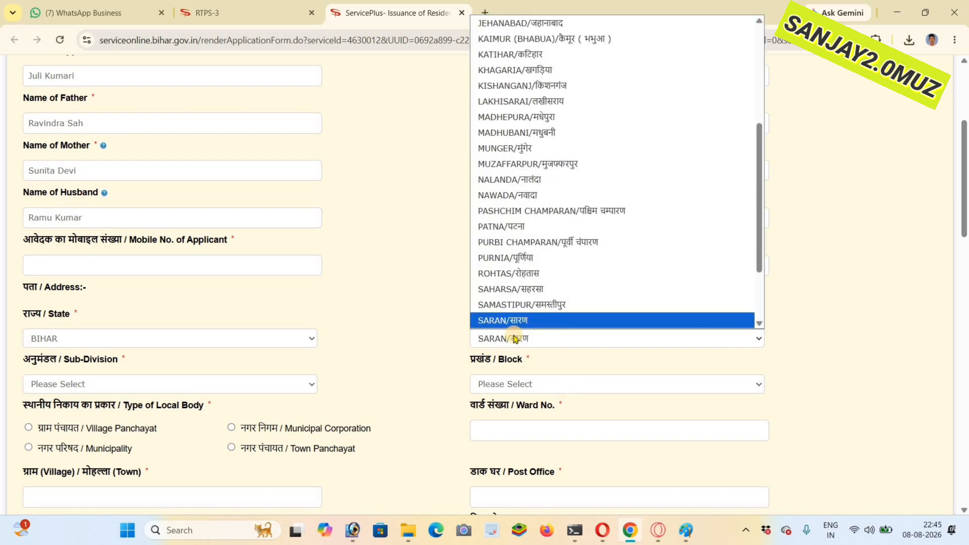
pyautogui.press('Up')
pyautogui.press('Return')
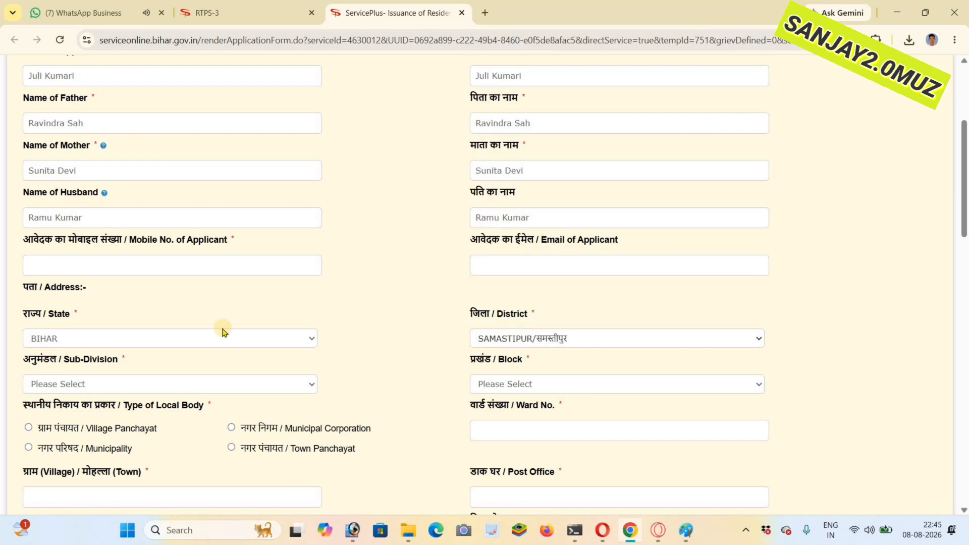
# - Choose the applicant's sub-division and block, and enter the ward number
pyautogui.scroll(-2, 222, 329)
pyautogui.click(69, 280)
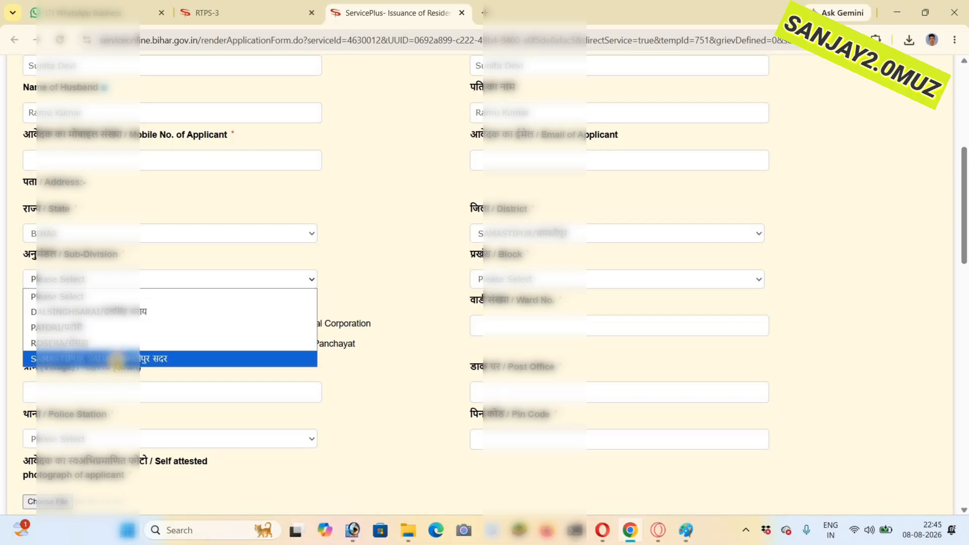
pyautogui.click(85, 359)
pyautogui.click(513, 279)
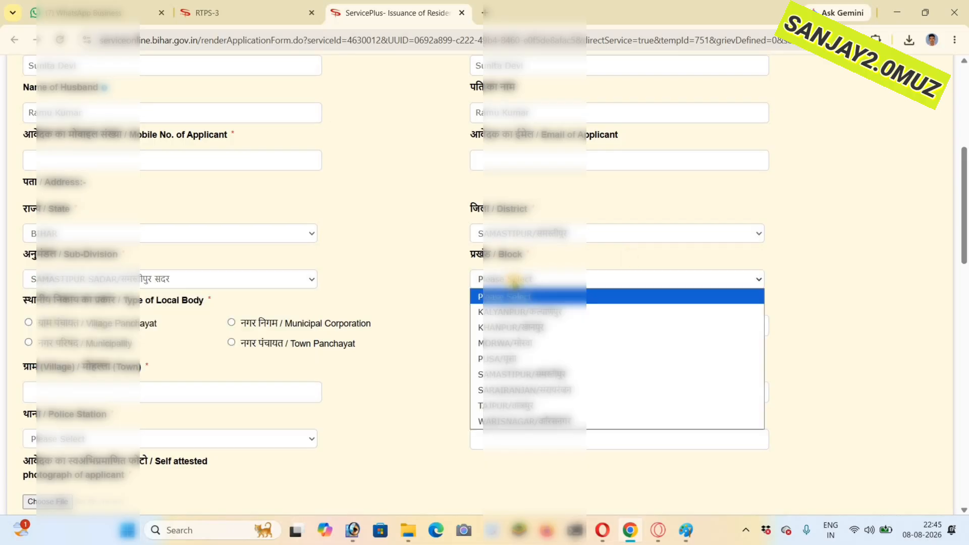
pyautogui.click(497, 323)
pyautogui.click(497, 324)
pyautogui.write('01')
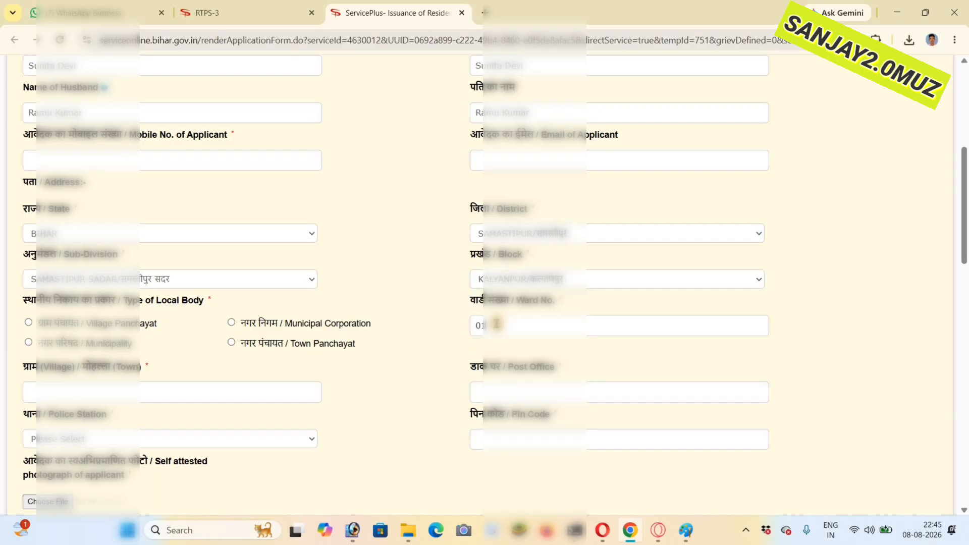
# - Set the local body type to Village Panchayat and choose the applicant's panchayat
pyautogui.scroll(-2, 26, 252)
pyautogui.click(28, 217)
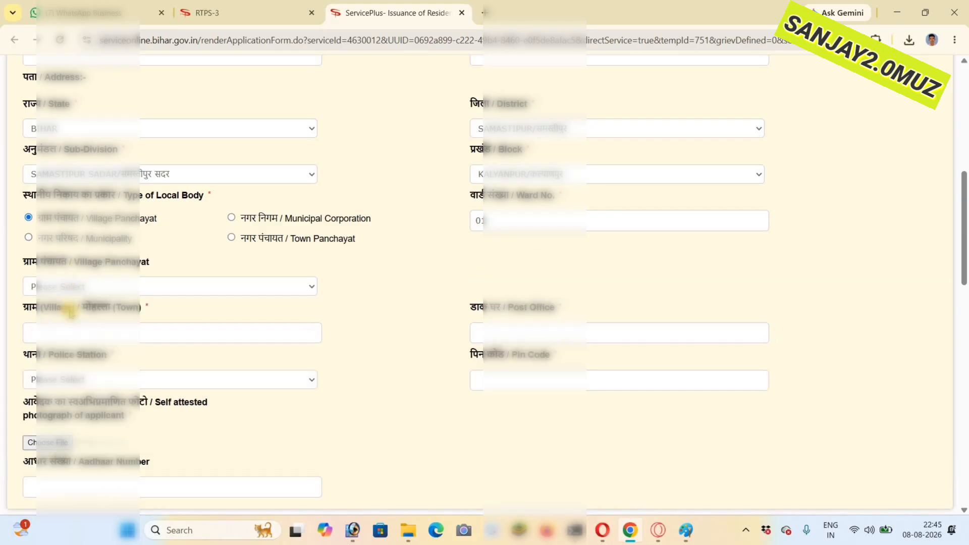
pyautogui.click(75, 288)
pyautogui.press('l')
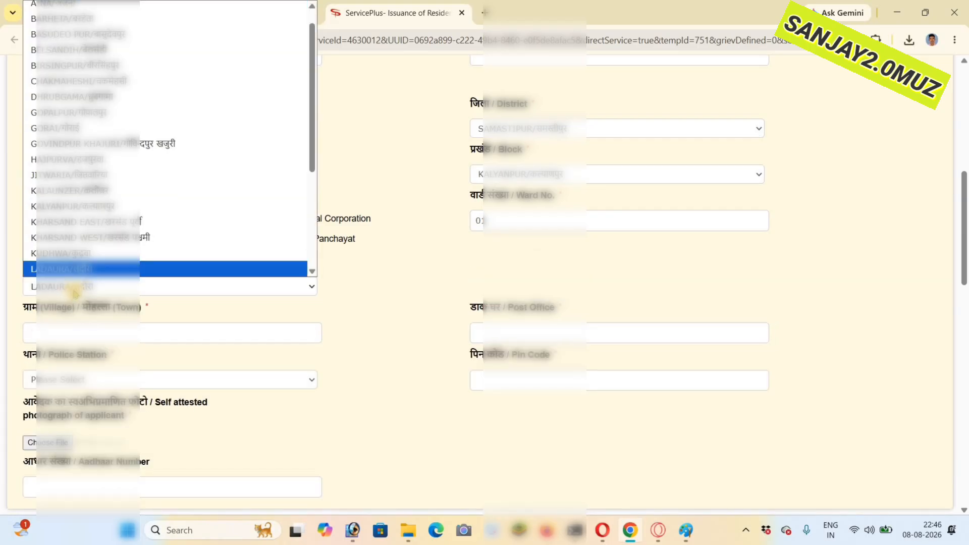
pyautogui.click(75, 292)
# - Copy the applicant's village name in Hindi from the WhatsApp chat and return to the residence certificate form
pyautogui.click(119, 10)
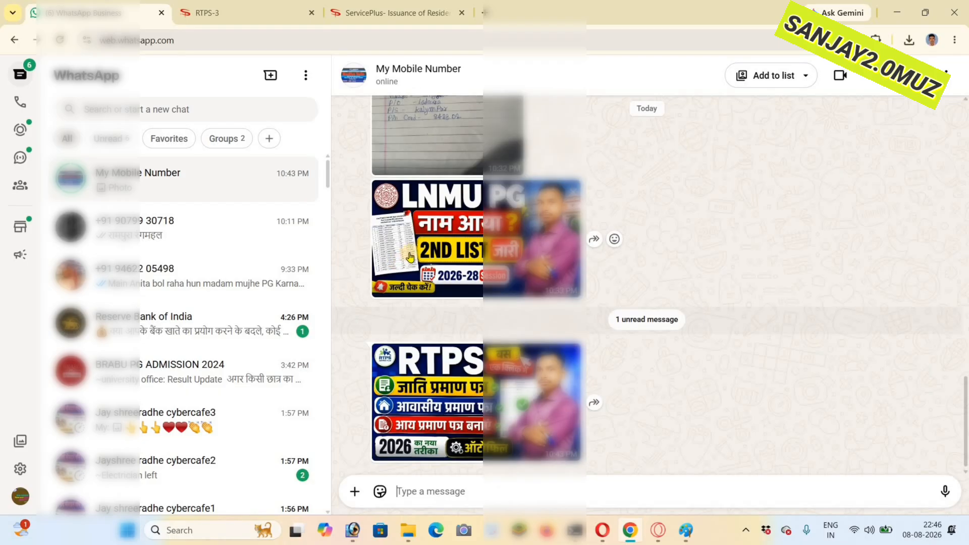
pyautogui.scroll(4, 407, 257)
pyautogui.moveTo(404, 131); pyautogui.dragTo(377, 152)
pyautogui.moveTo(376, 152); pyautogui.dragTo(406, 153)
pyautogui.rightClick(404, 155)
pyautogui.click(426, 172)
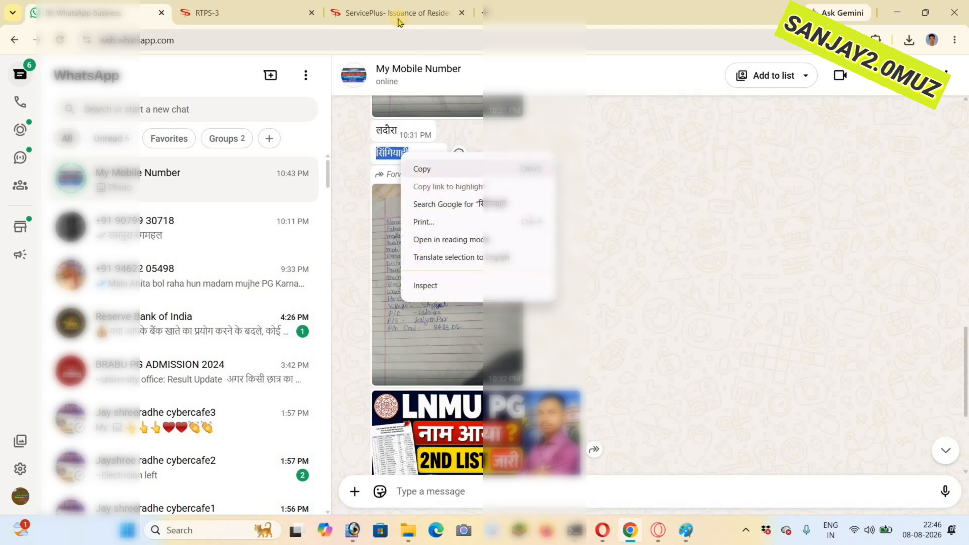
pyautogui.click(398, 15)
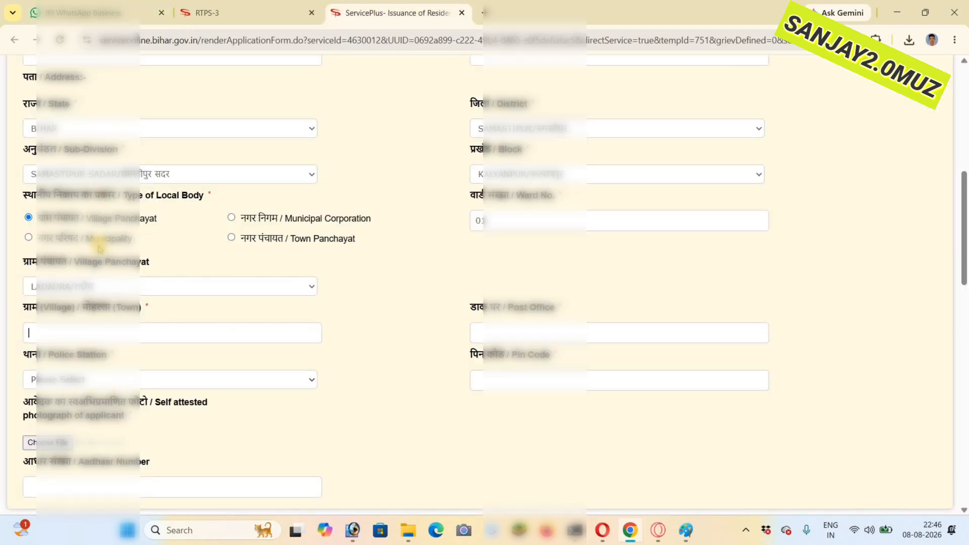
# - Paste the applicant's village name, and copy the post office name in Hindi from the WhatsApp chat into the form's Post Office field
pyautogui.rightClick(61, 335)
pyautogui.click(90, 188)
pyautogui.click(53, 15)
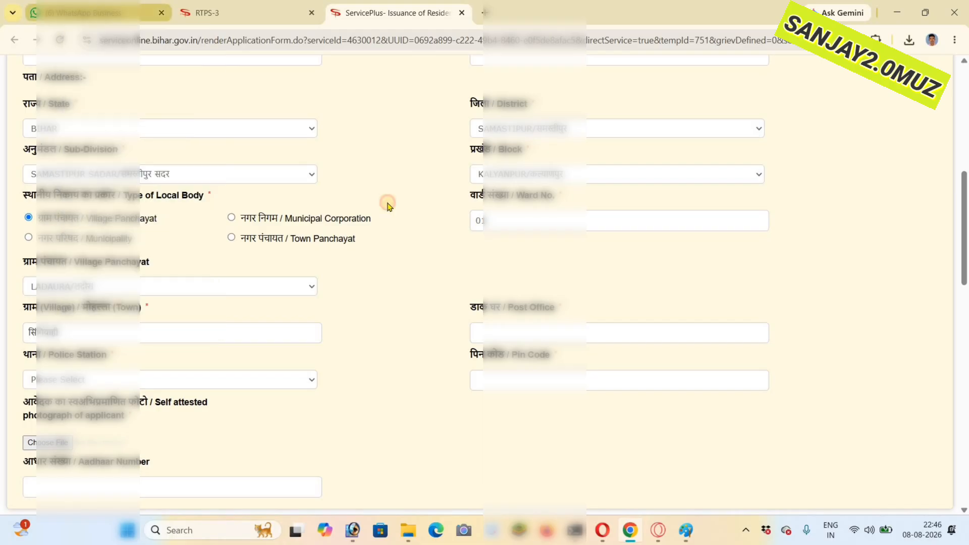
pyautogui.doubleClick(390, 131)
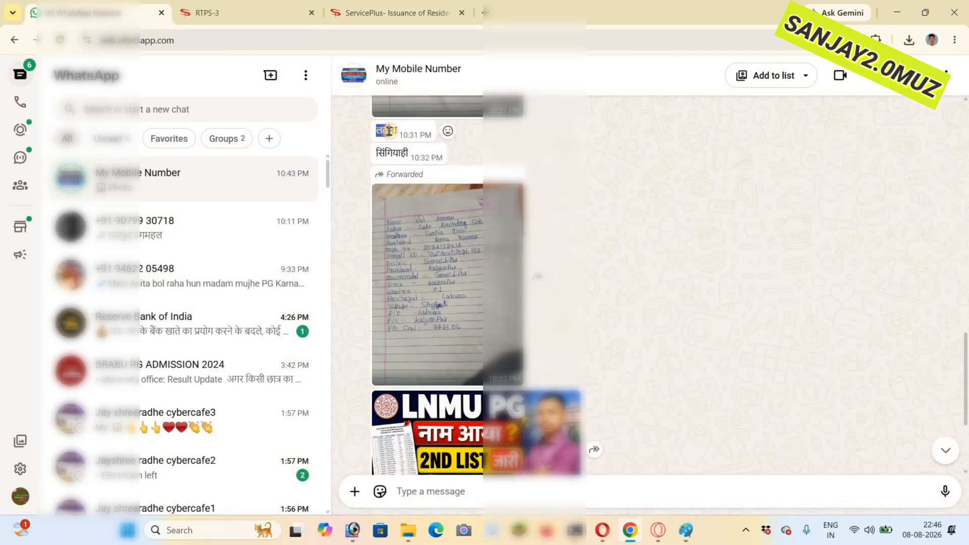
pyautogui.rightClick(387, 134)
pyautogui.click(407, 147)
pyautogui.click(399, 13)
pyautogui.rightClick(511, 338)
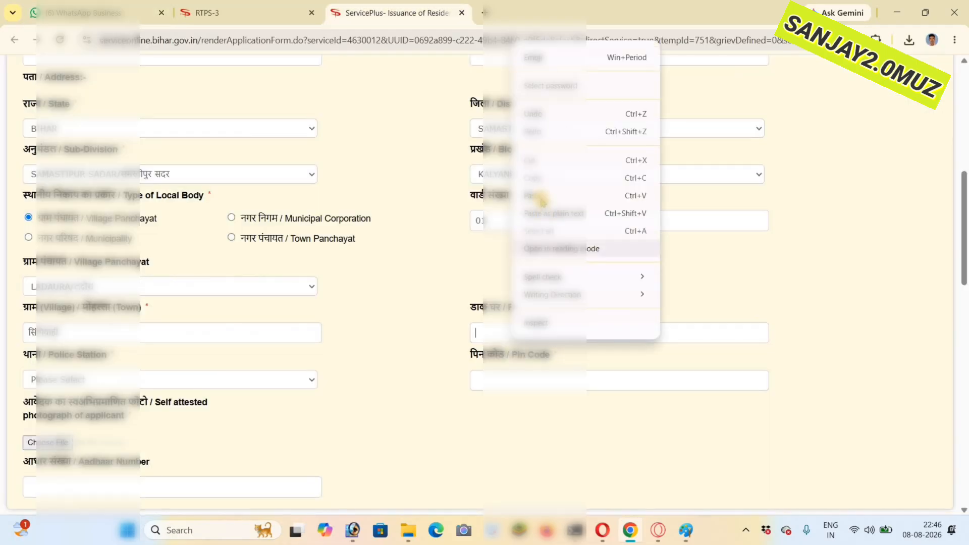
# - Choose the applicant's police station and enter the address's postal code
pyautogui.click(79, 379)
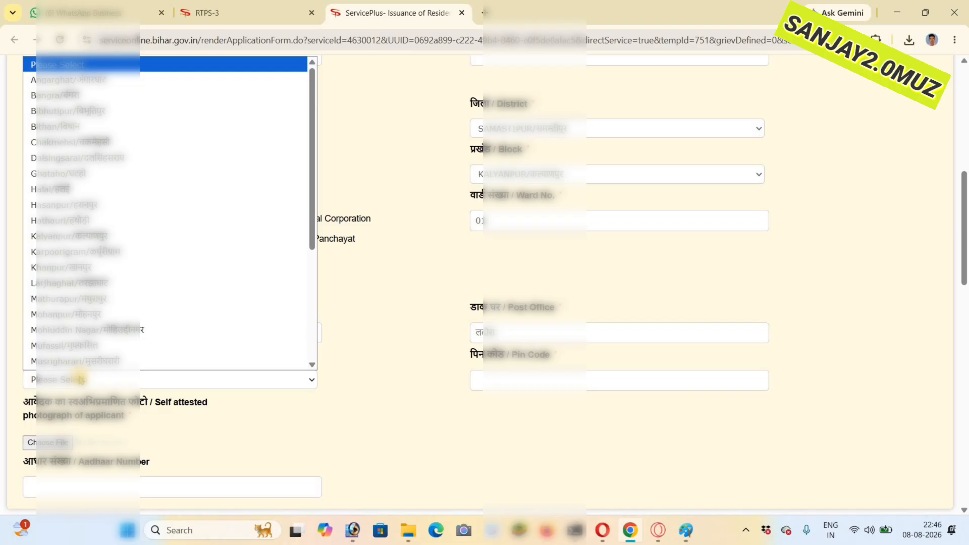
pyautogui.click(69, 236)
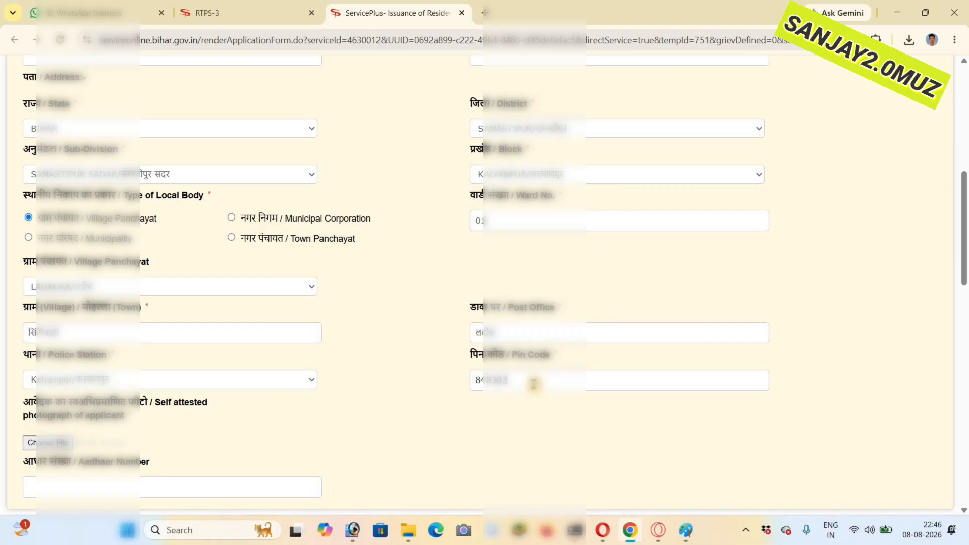
# - Upload the applicant's photo from the file folder as the self-attested photograph
pyautogui.scroll(-2, 62, 278)
pyautogui.click(61, 344)
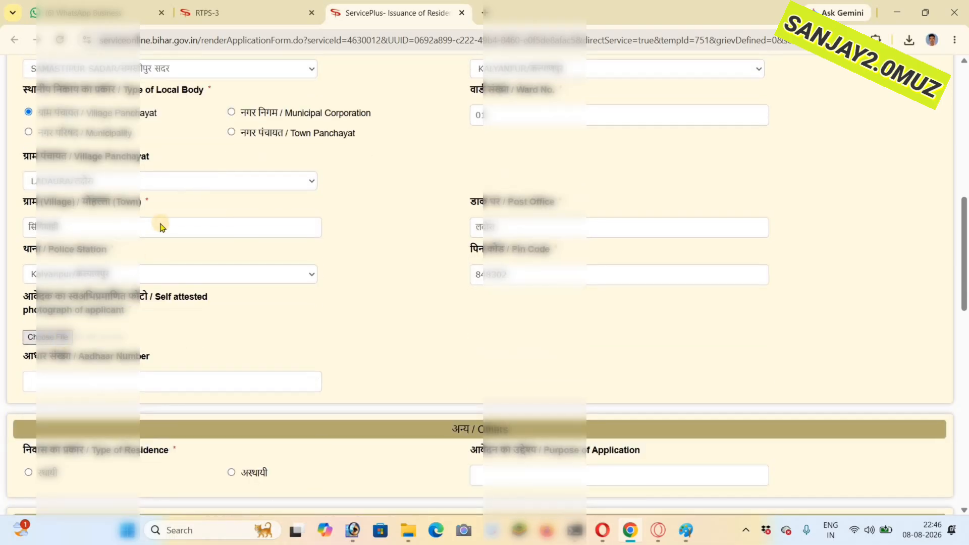
pyautogui.click(139, 109)
pyautogui.click(394, 282)
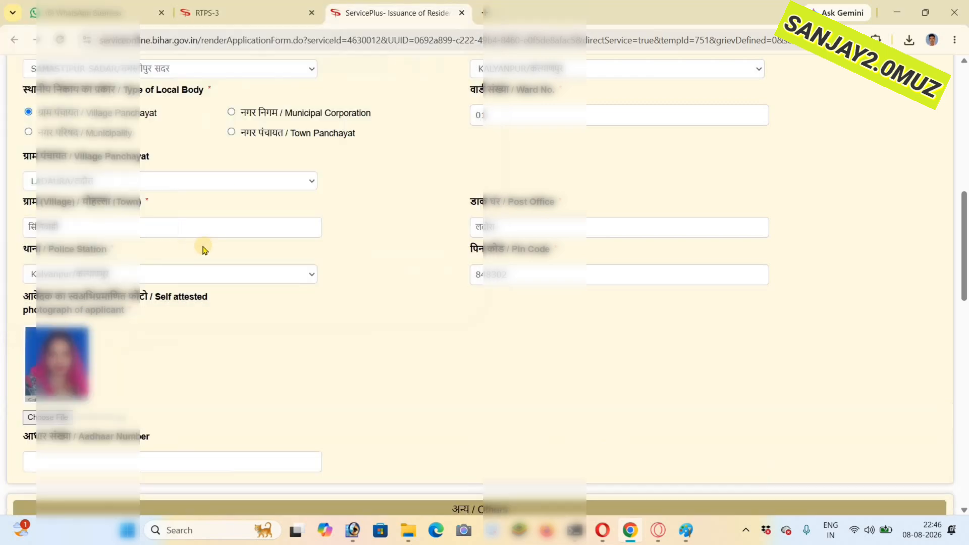
# - Set the type of residence to स्थायी and choose निर्वाचन पहचान पत्र as the supporting record for the residence certificate
pyautogui.scroll(-2, 40, 390)
pyautogui.scroll(-2, 43, 322)
pyautogui.click(37, 344)
pyautogui.scroll(-4, 58, 297)
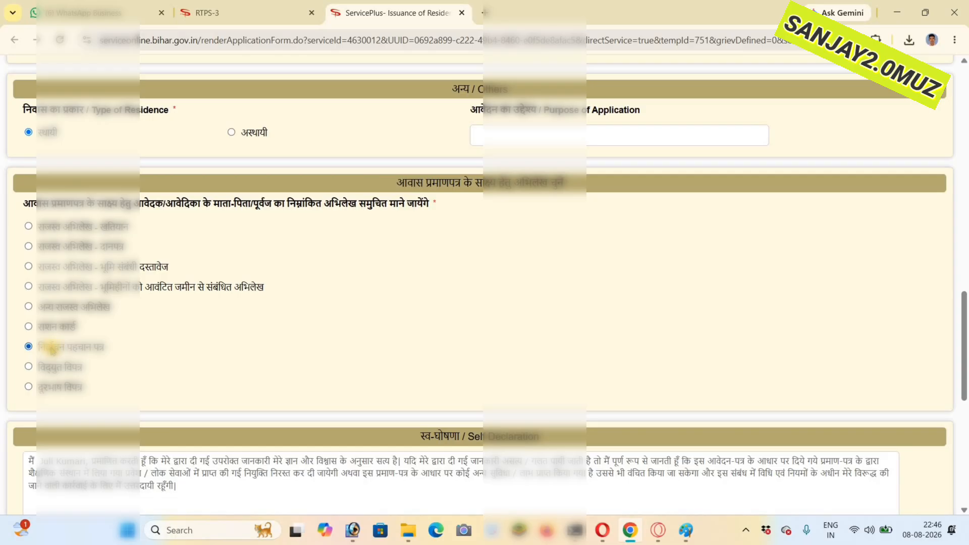
# - Save the filled form data as a new profile named after the applicant in the Bihar RTPS - Auto Save & Fill extension
pyautogui.scroll(14, 52, 350)
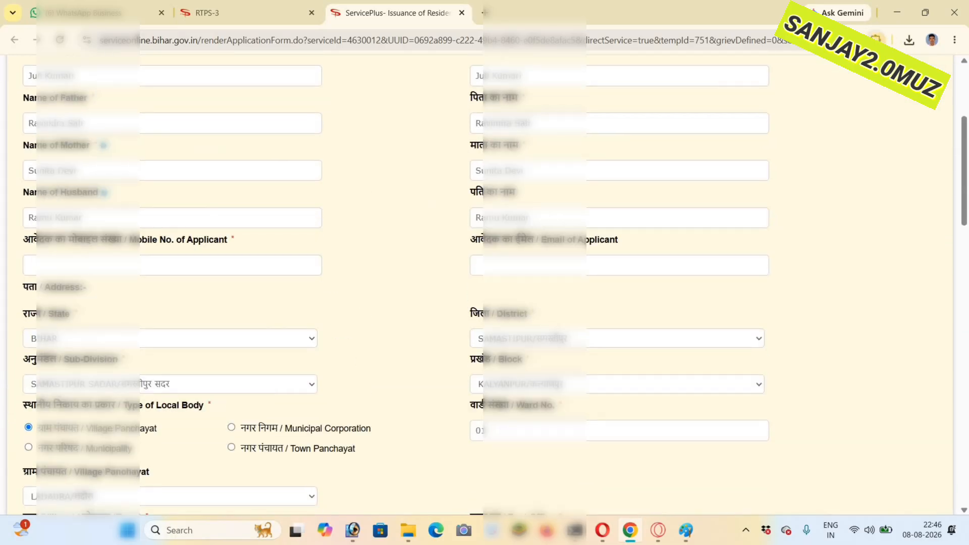
pyautogui.click(876, 39)
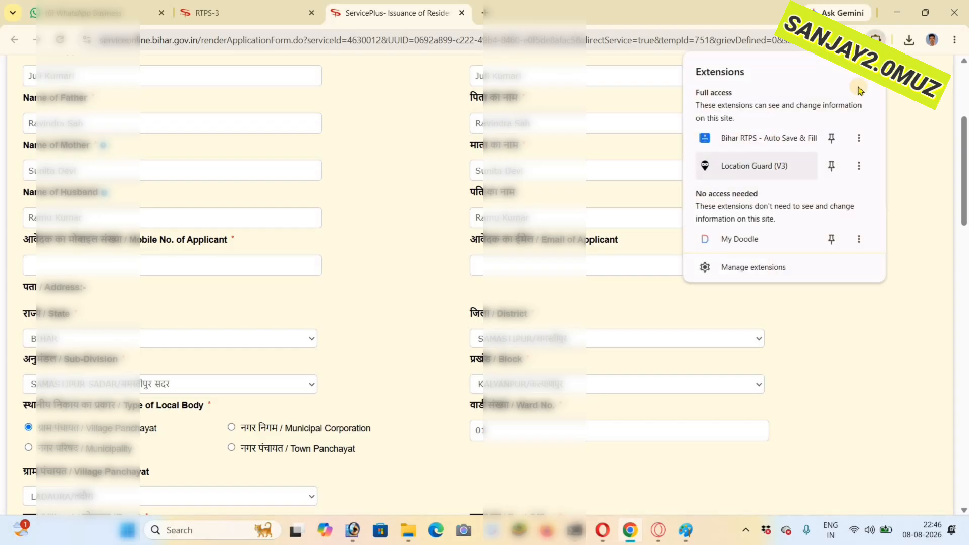
pyautogui.click(767, 134)
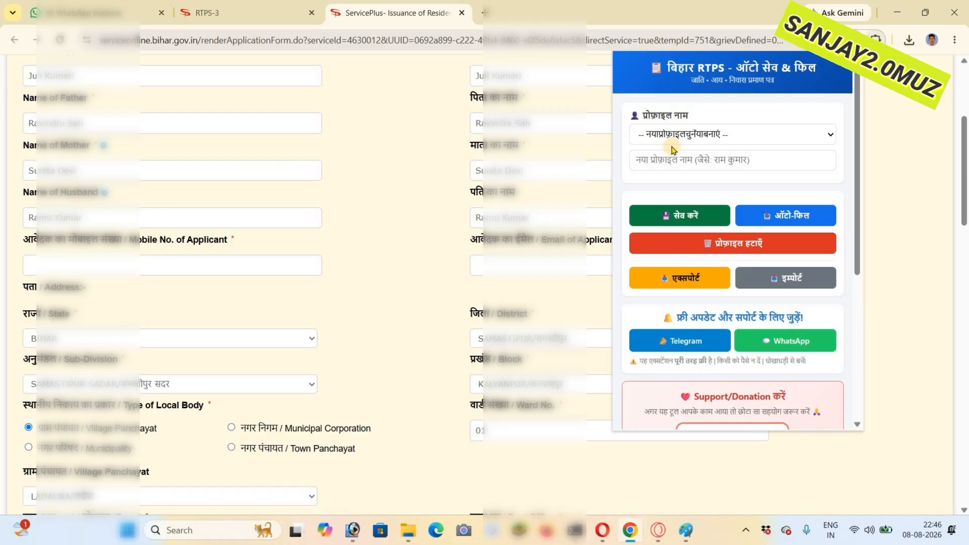
pyautogui.click(671, 134)
pyautogui.click(671, 133)
pyautogui.click(671, 132)
pyautogui.click(671, 157)
pyautogui.click(667, 161)
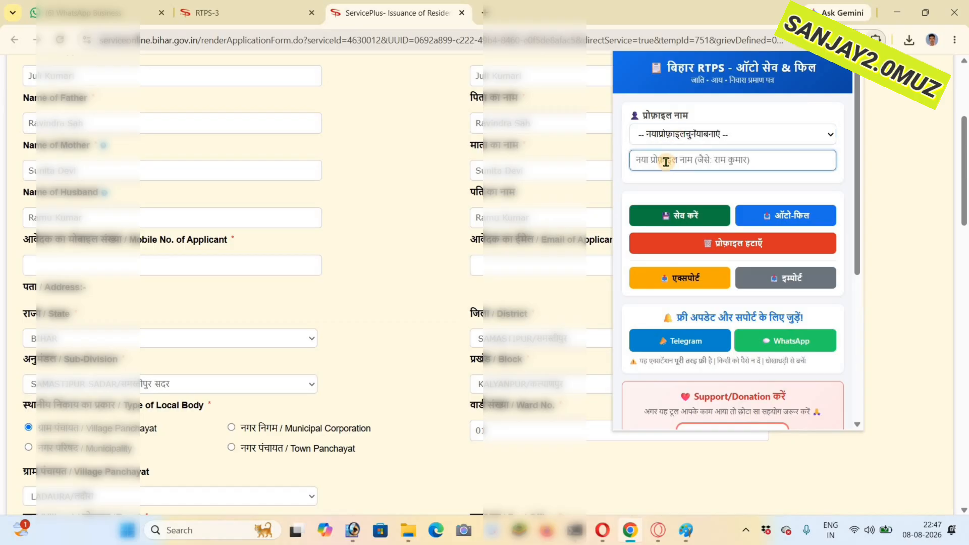
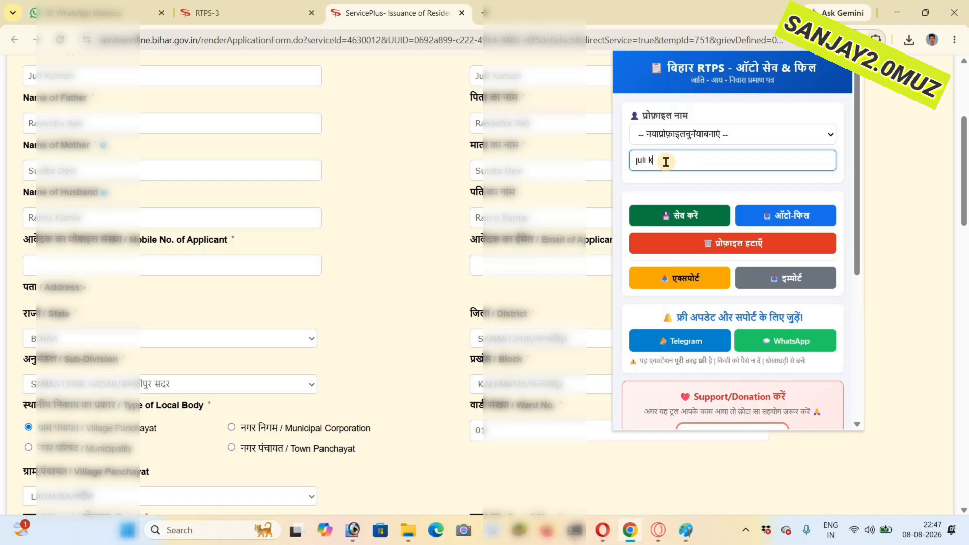
pyautogui.click(681, 211)
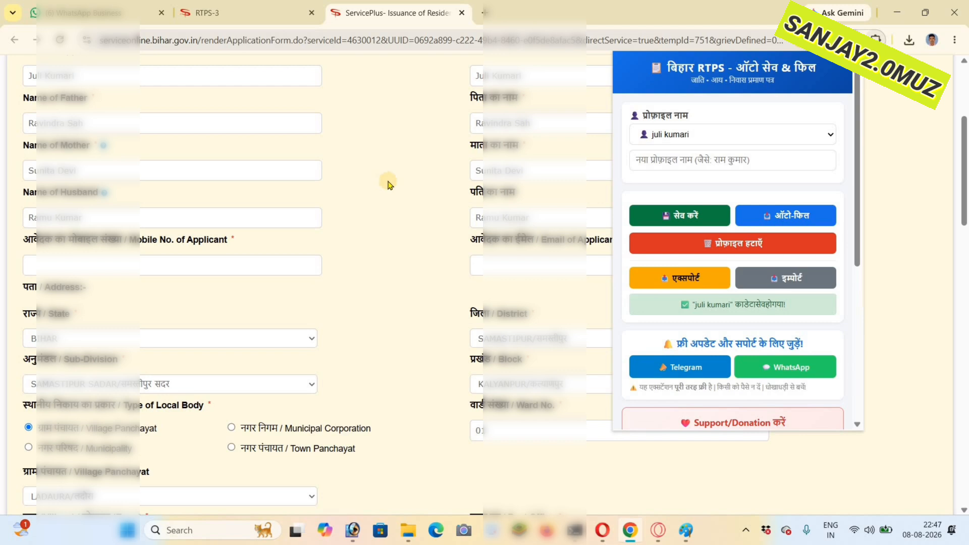
# - Enter the applicant's mobile number, agree to the self-declaration and validate the number with the received OTP
pyautogui.click(76, 257)
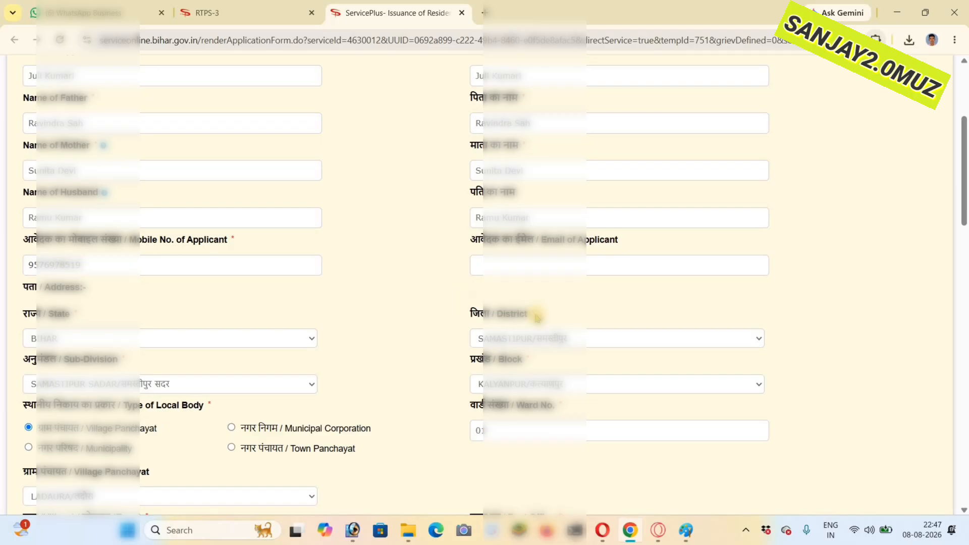
pyautogui.scroll(-20, 535, 320)
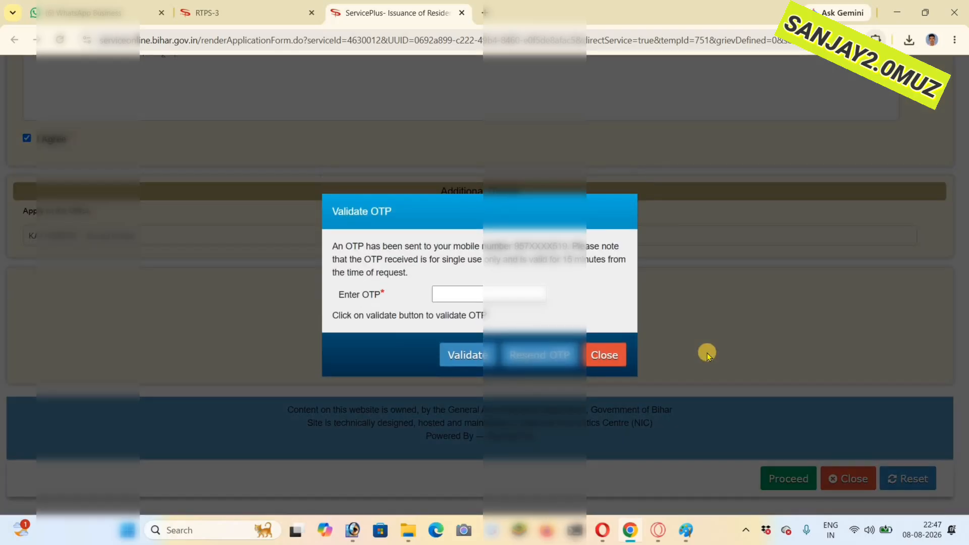
pyautogui.click(475, 292)
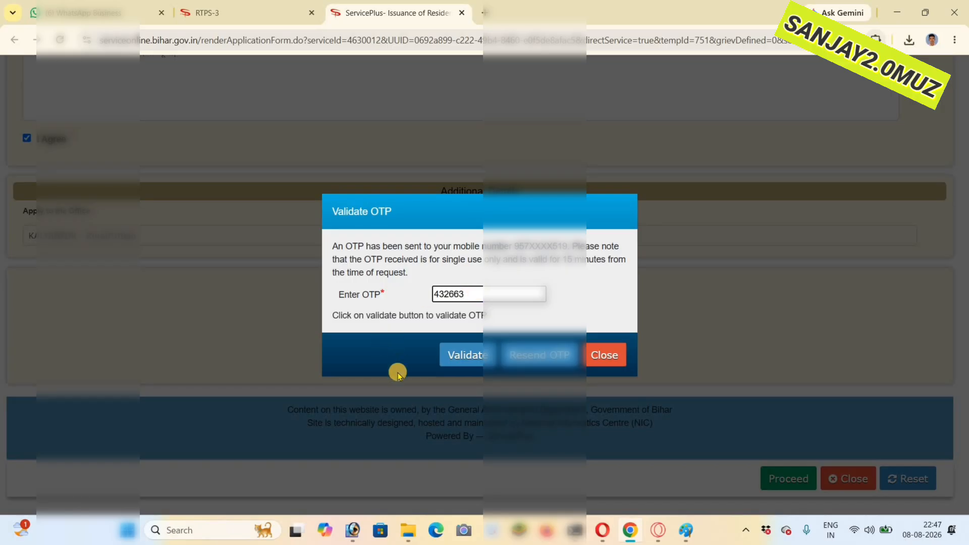
pyautogui.click(465, 357)
pyautogui.click(591, 115)
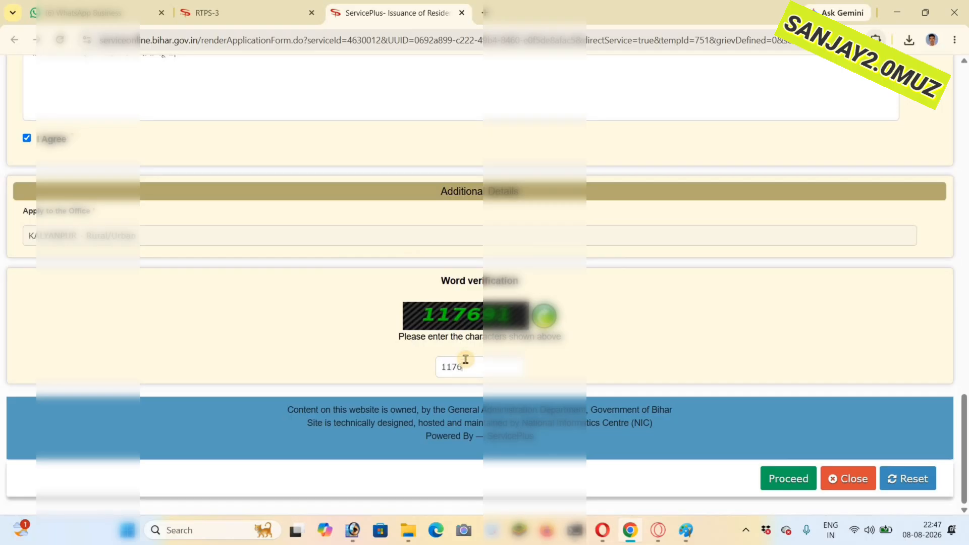
# - Enter the word verification characters, proceed with the application and review the draft's details
pyautogui.click(780, 479)
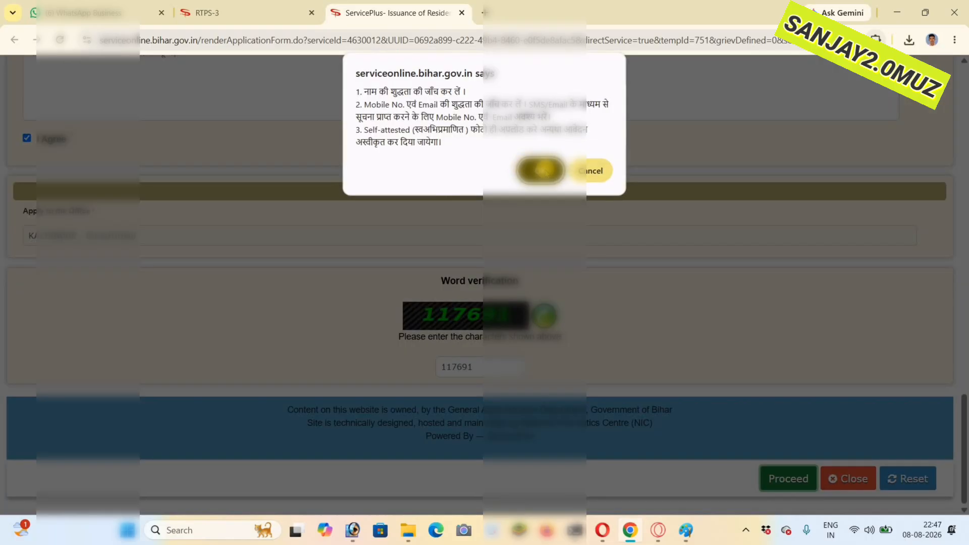
pyautogui.click(543, 171)
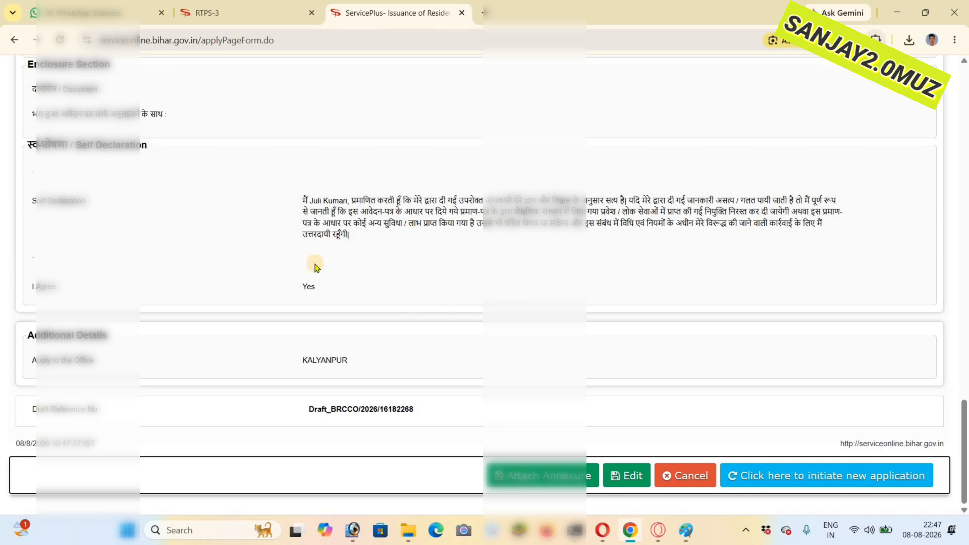
pyautogui.scroll(20, 310, 199)
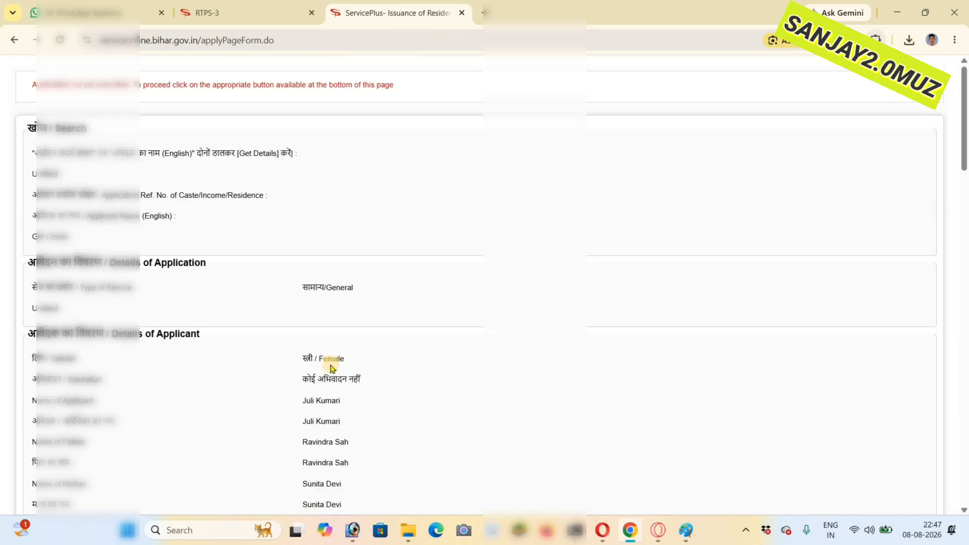
pyautogui.scroll(-2, 323, 317)
pyautogui.scroll(2, 320, 281)
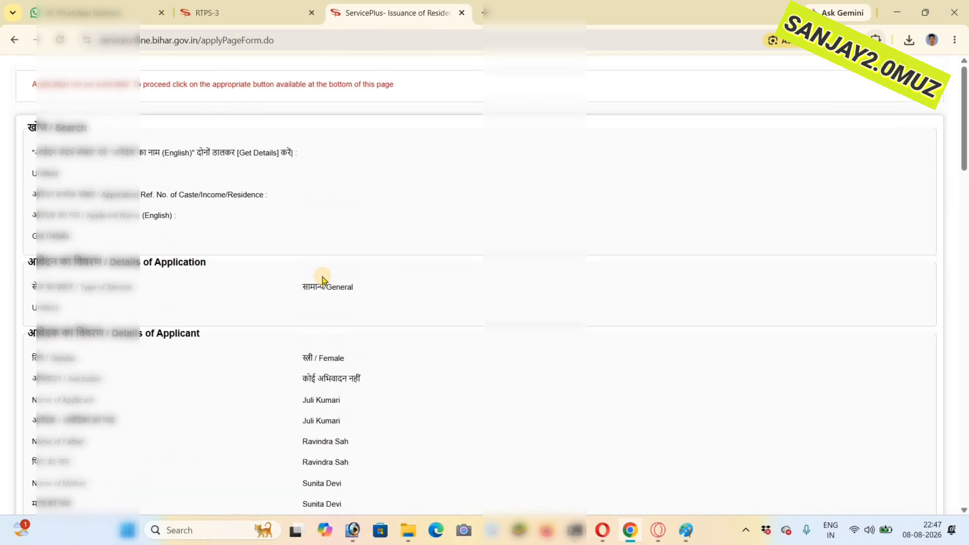
pyautogui.scroll(-11, 320, 280)
pyautogui.scroll(-15, 371, 352)
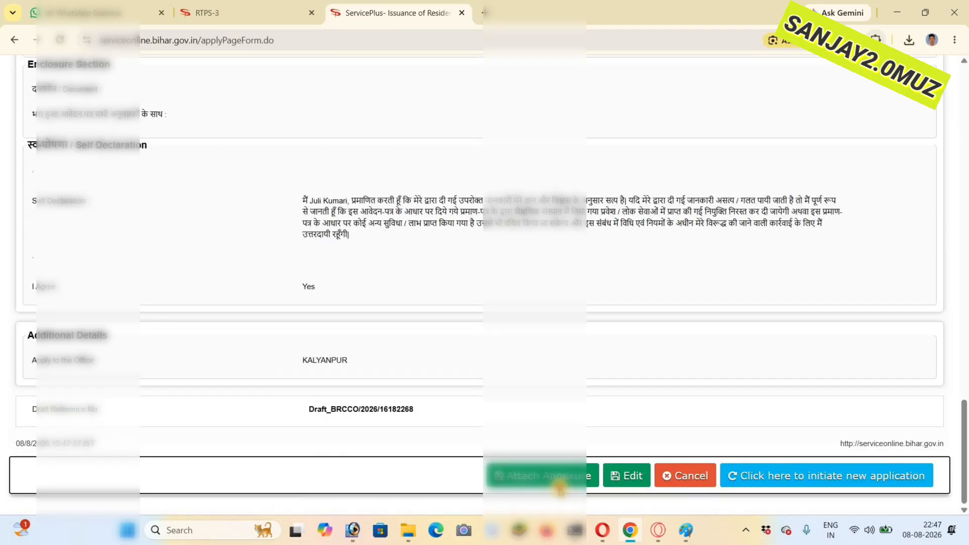
# - Open the annexure page, set the applicant's identification document to आधार कार्ड and choose the voter card file for it
pyautogui.click(562, 480)
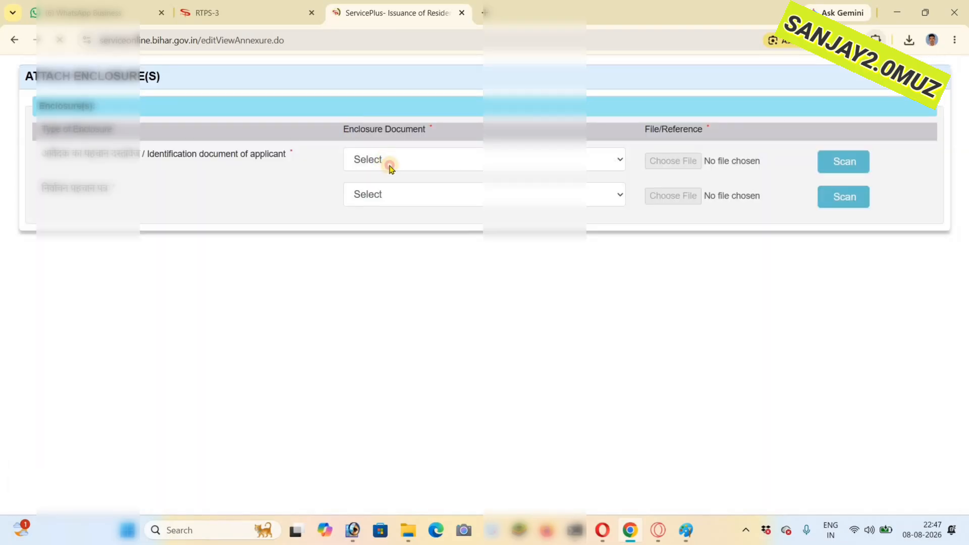
pyautogui.click(389, 163)
pyautogui.click(386, 272)
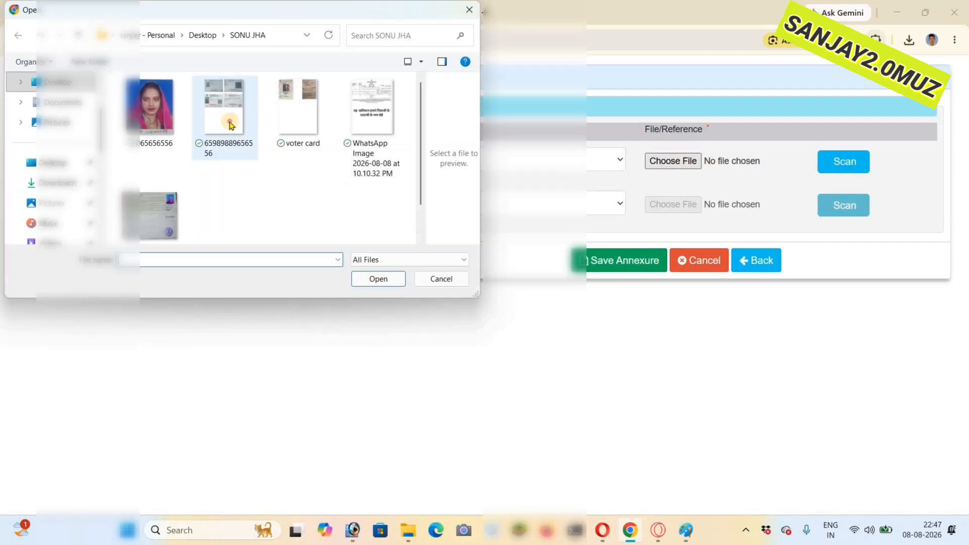
pyautogui.click(231, 123)
pyautogui.click(288, 121)
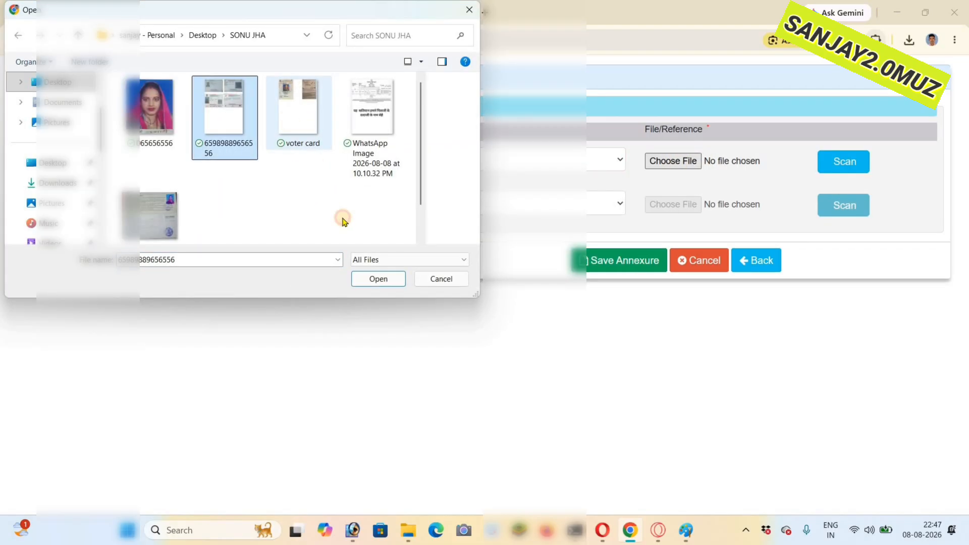
pyautogui.scroll(-1, 225, 176)
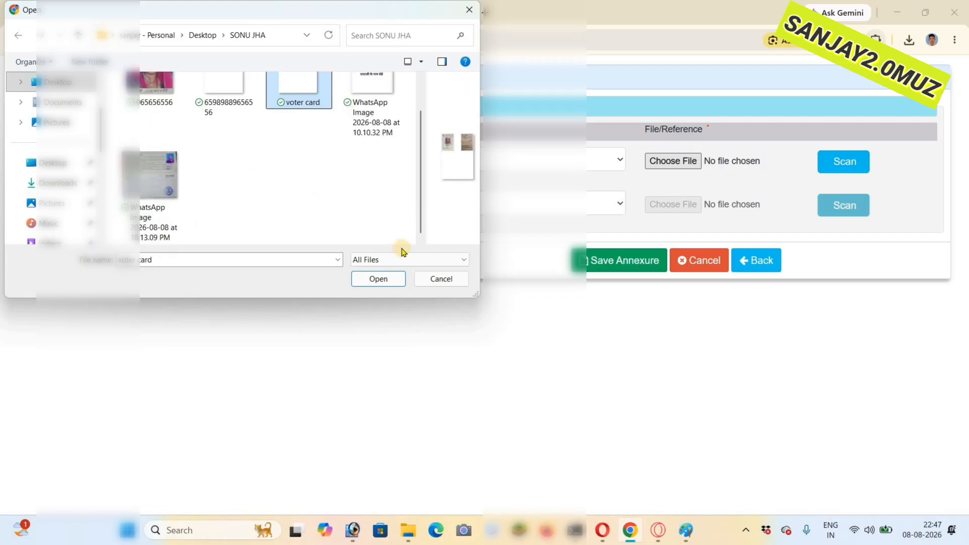
pyautogui.scroll(1, 349, 227)
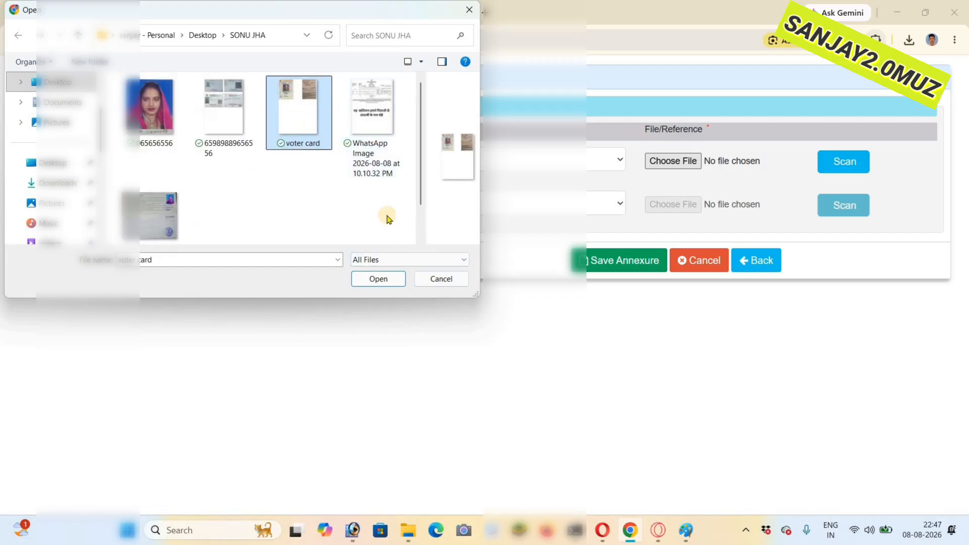
pyautogui.press('Return')
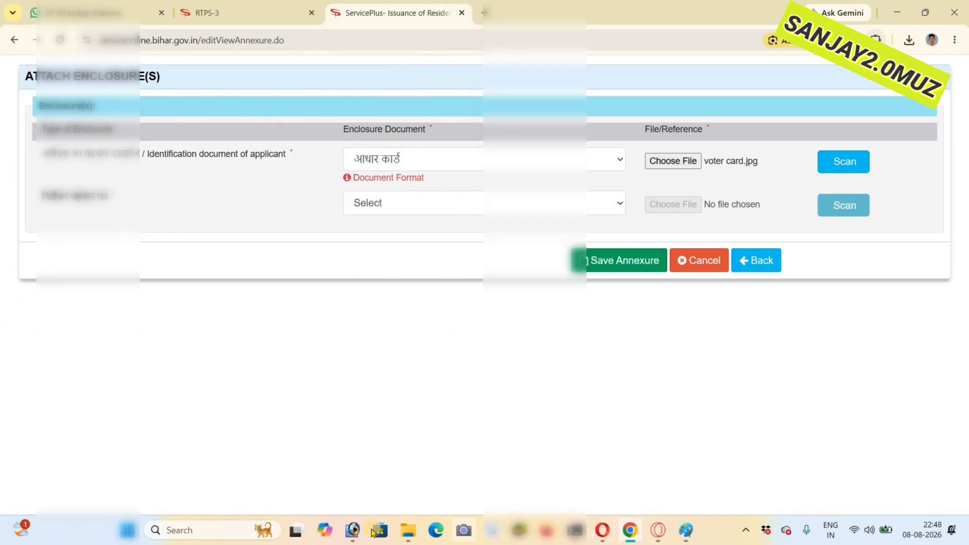
# - Switch to Adobe Photoshop, maximize the Aadhaar card sheet and undo the edits that added the second card's front and back
pyautogui.click(355, 531)
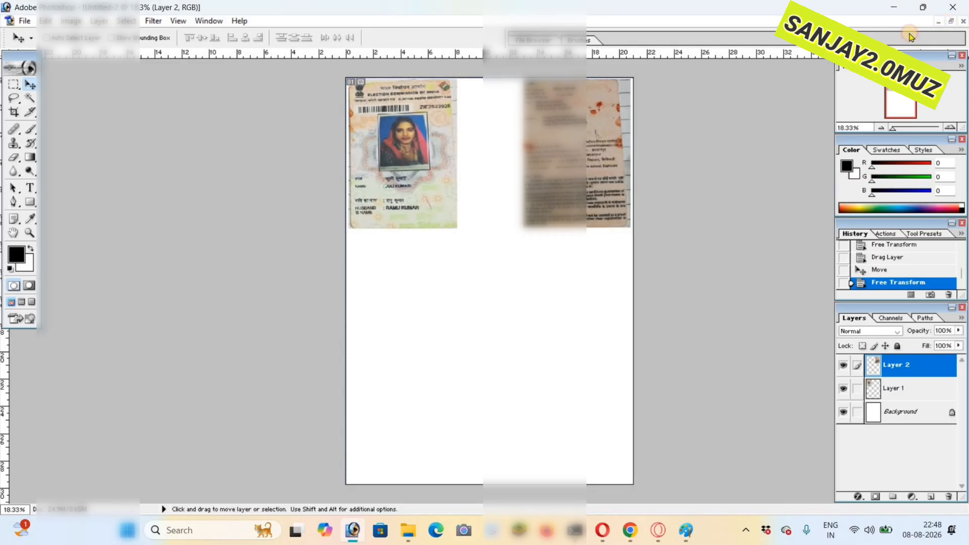
pyautogui.click(951, 21)
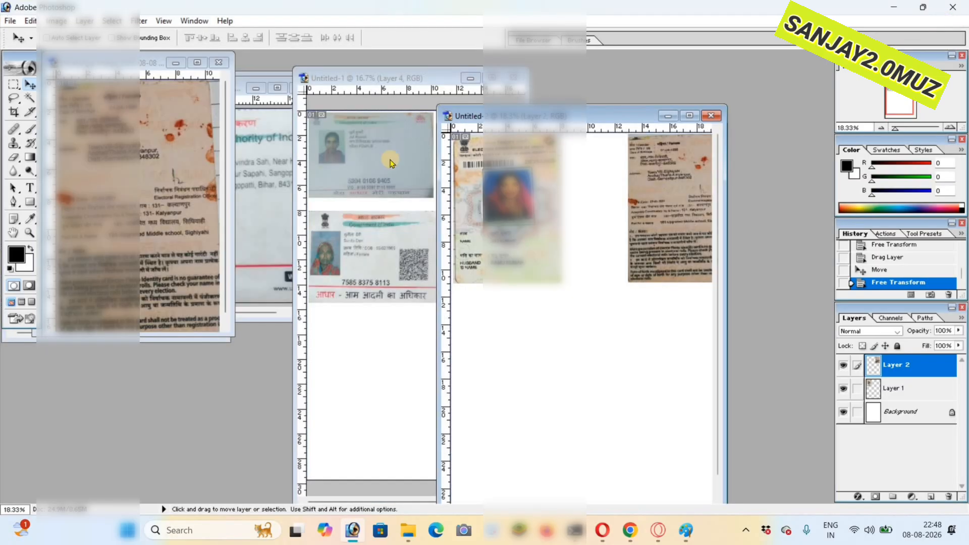
pyautogui.click(496, 80)
pyautogui.click(492, 79)
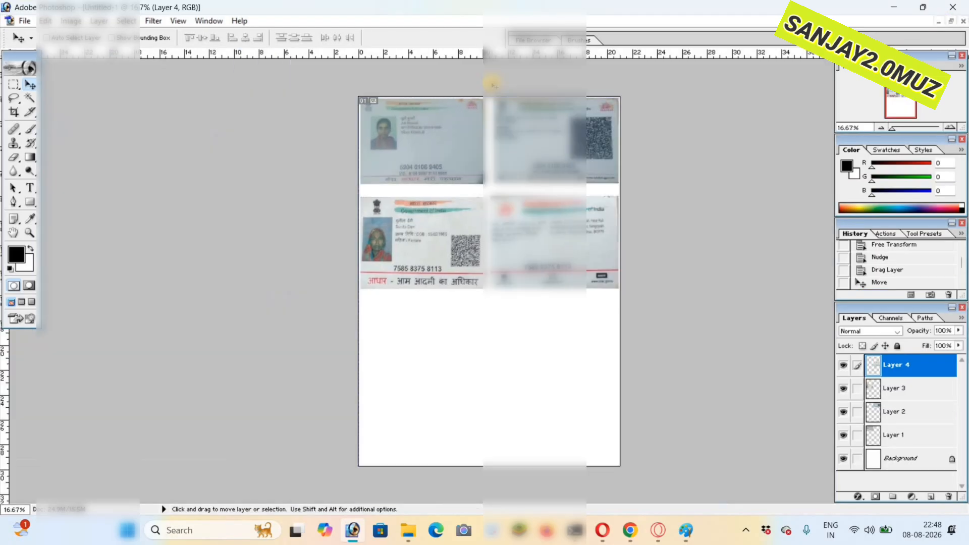
pyautogui.hotkey('ctrl', 'alt', 'z')
pyautogui.hotkey('ctrl', 'alt', 'z')
pyautogui.hotkey('ctrl', 'alt', 'z')
pyautogui.hotkey('ctrl', 'alt', 'z')
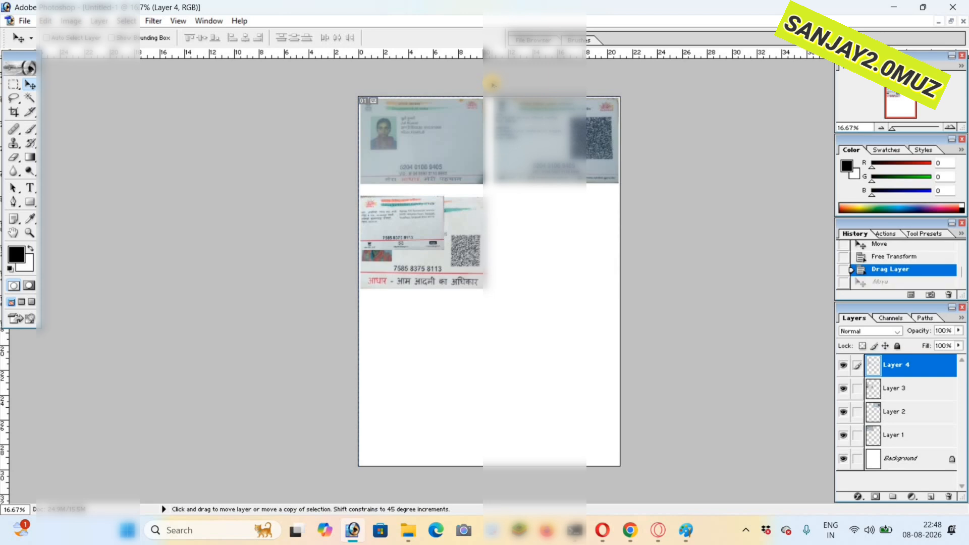
pyautogui.hotkey('ctrl', 'alt', 'z')
pyautogui.hotkey('ctrl', 'alt', 'z')
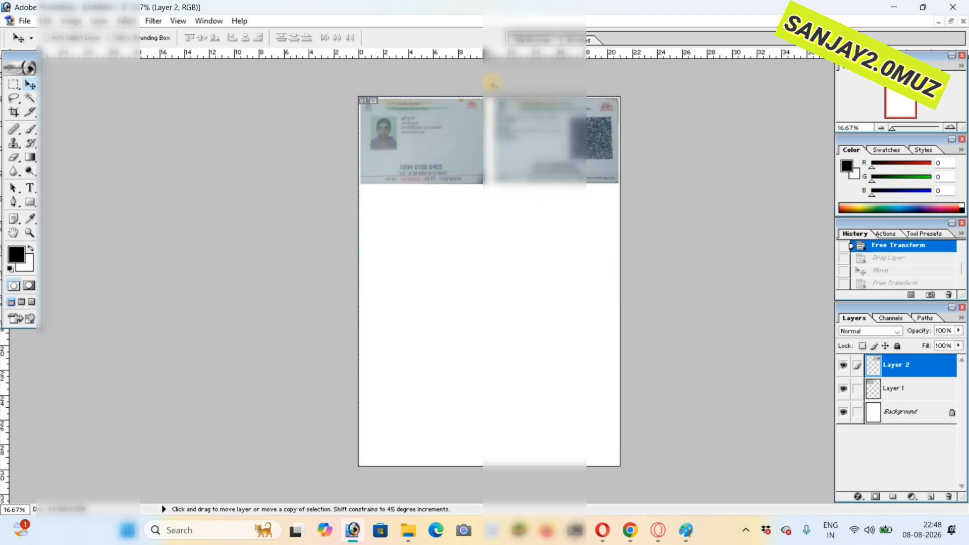
# - Save the Aadhaar card sheet as a JPEG file named gggggggggggggggg
pyautogui.click(23, 22)
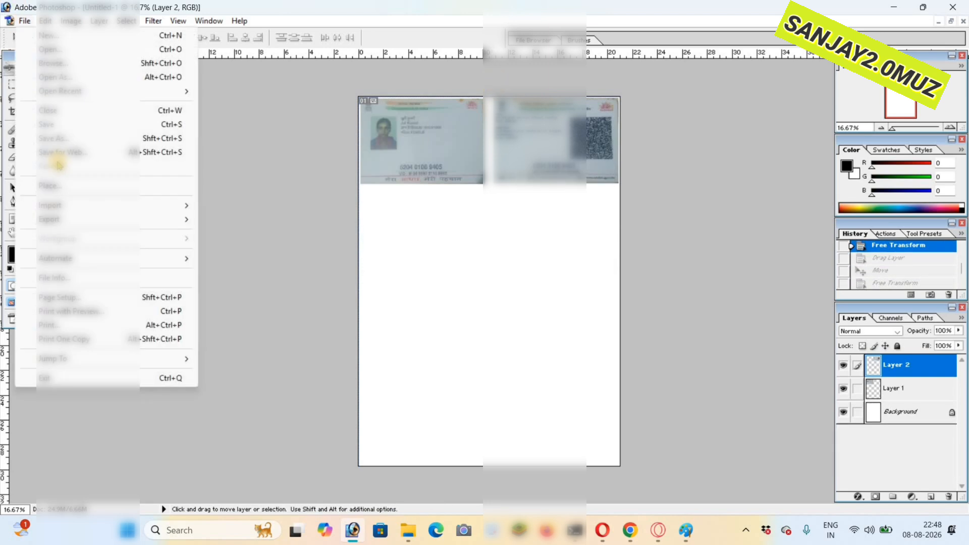
pyautogui.click(326, 111)
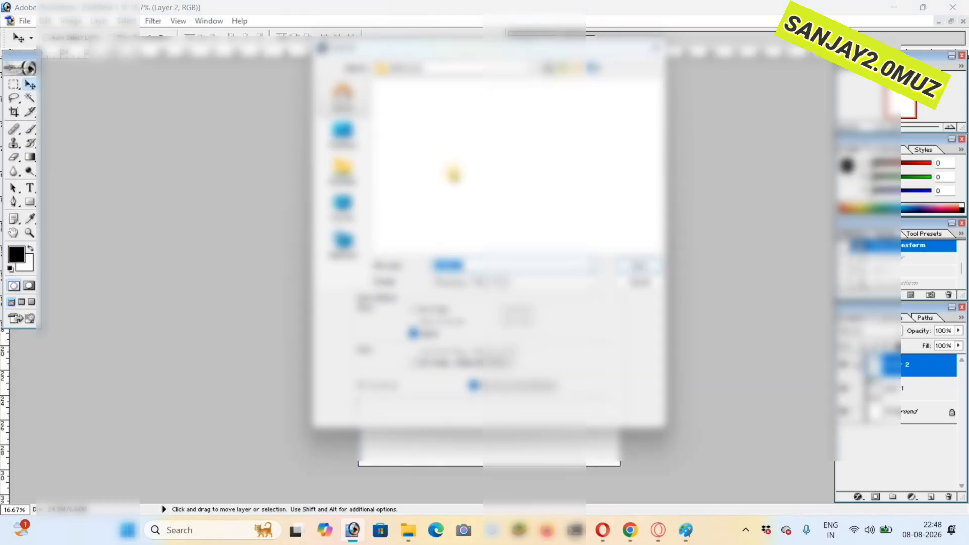
pyautogui.click(491, 287)
pyautogui.press('j')
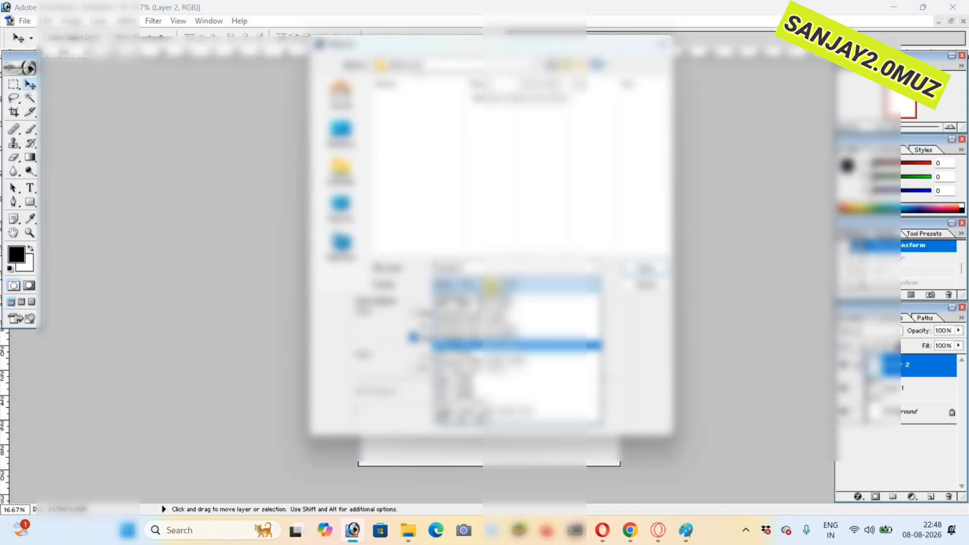
pyautogui.press('Return')
pyautogui.click(490, 272)
pyautogui.write('gggggggggggggggg')
pyautogui.press('Return')
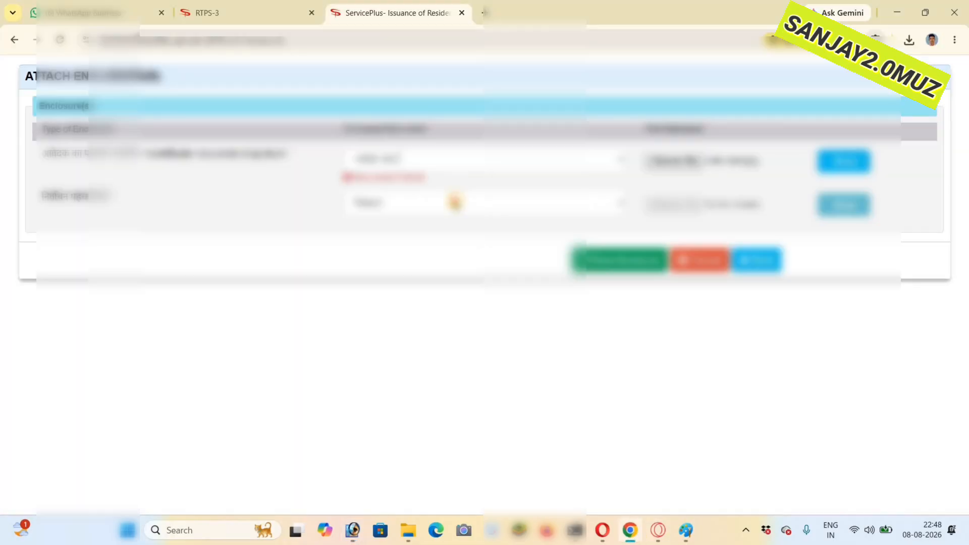
# - Return to the enclosure page in Chrome, attach the saved document file and save the annexures
pyautogui.click(454, 202)
pyautogui.click(432, 241)
pyautogui.click(686, 204)
pyautogui.click(224, 207)
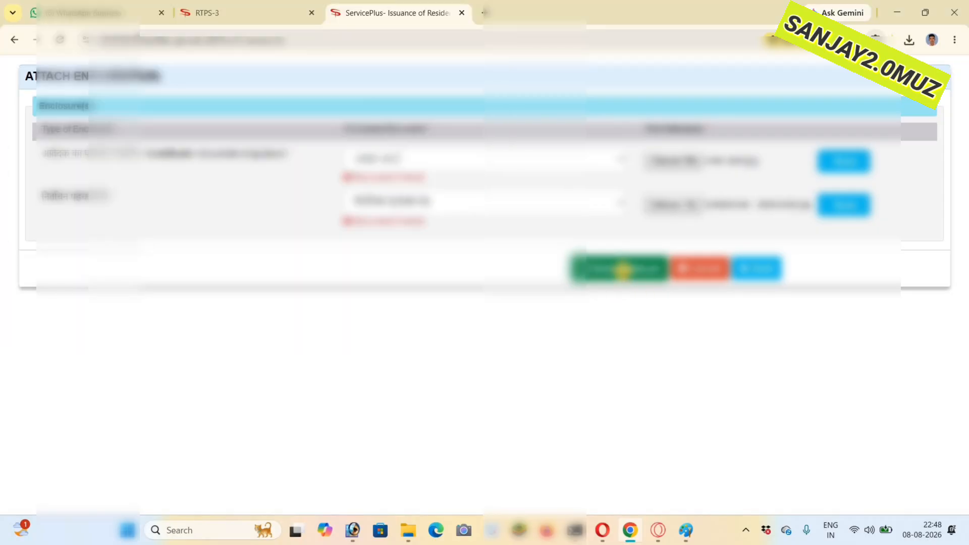
pyautogui.click(624, 271)
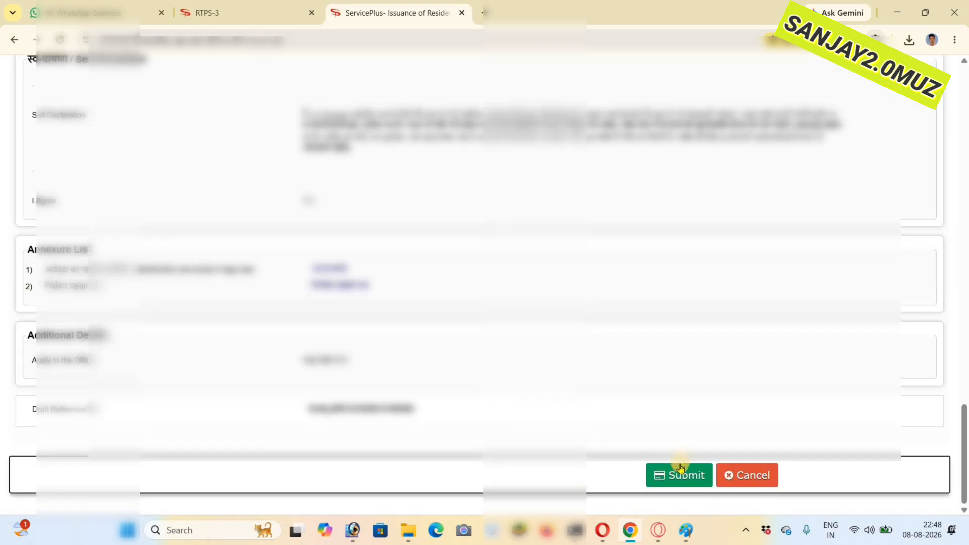
# - Submit the residence certificate application, export its acknowledgement to PDF and open the downloaded file
pyautogui.click(678, 480)
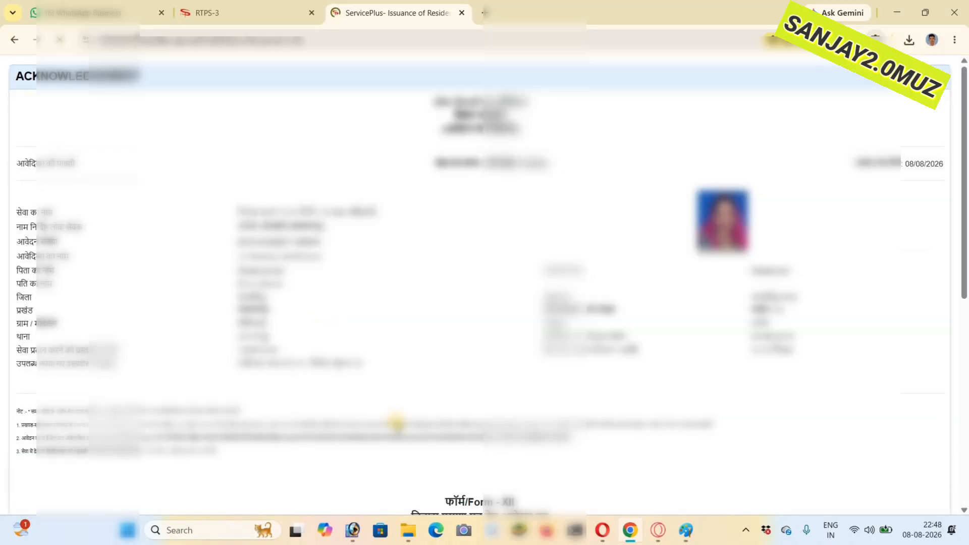
pyautogui.scroll(-8, 586, 459)
pyautogui.click(681, 485)
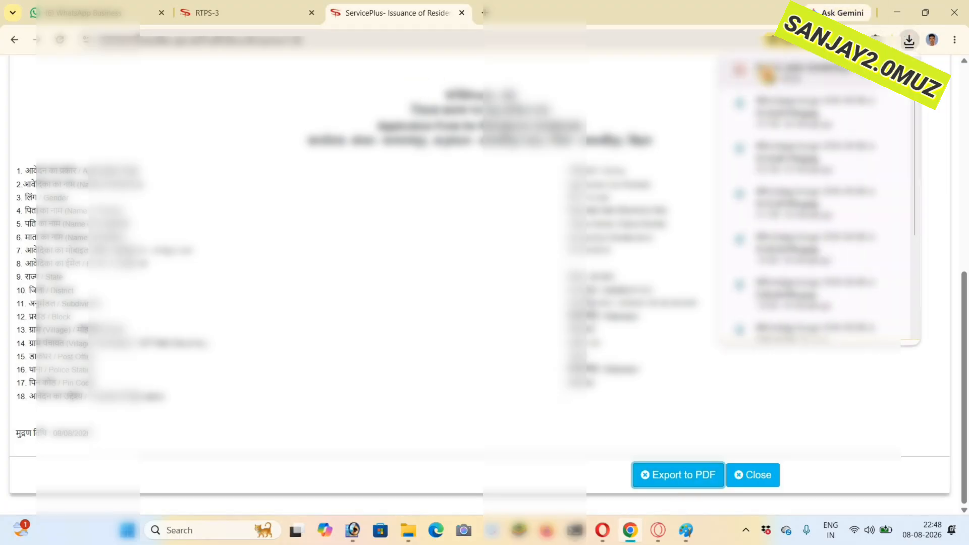
pyautogui.click(766, 74)
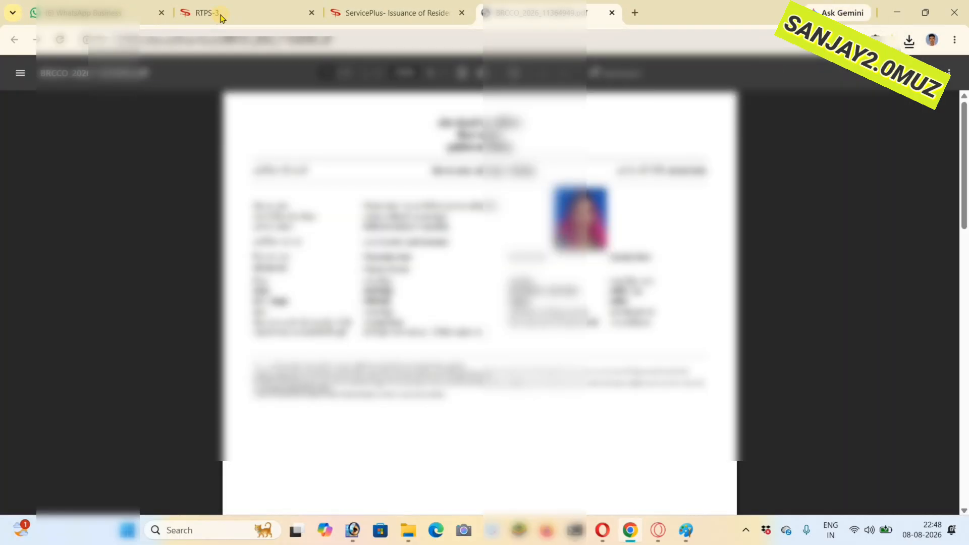
# - Go back to the RTPS home page and open the revenue officer level (अंचल स्तर) income certificate application form
pyautogui.click(222, 14)
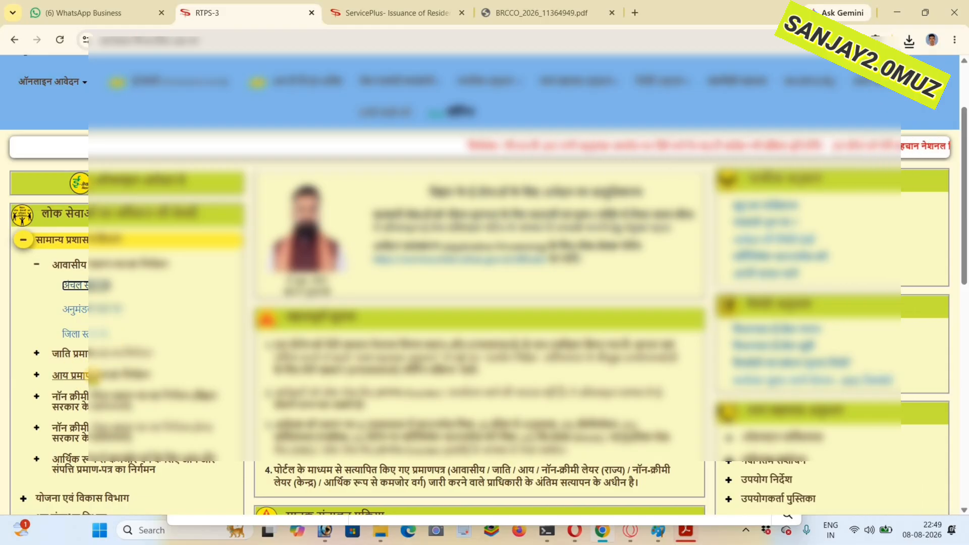
pyautogui.click(88, 374)
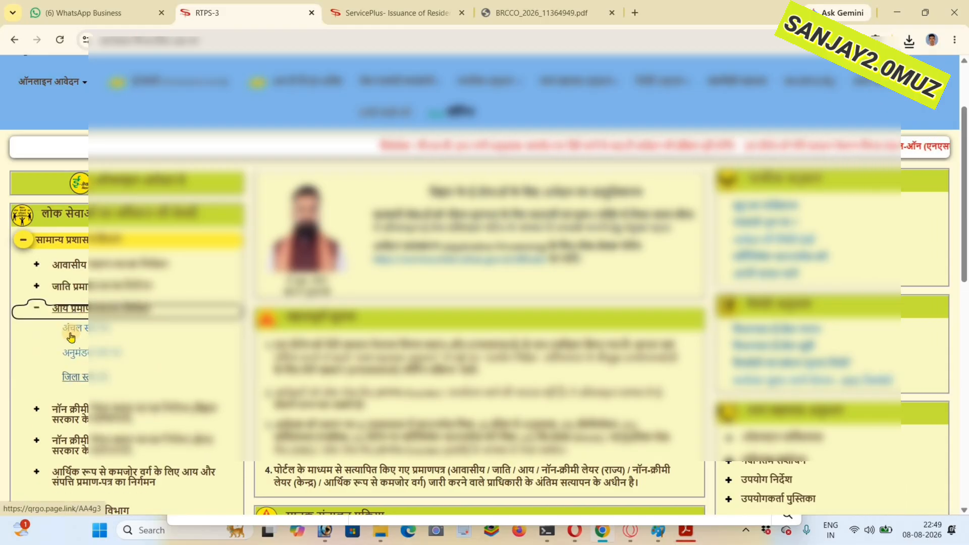
pyautogui.click(75, 328)
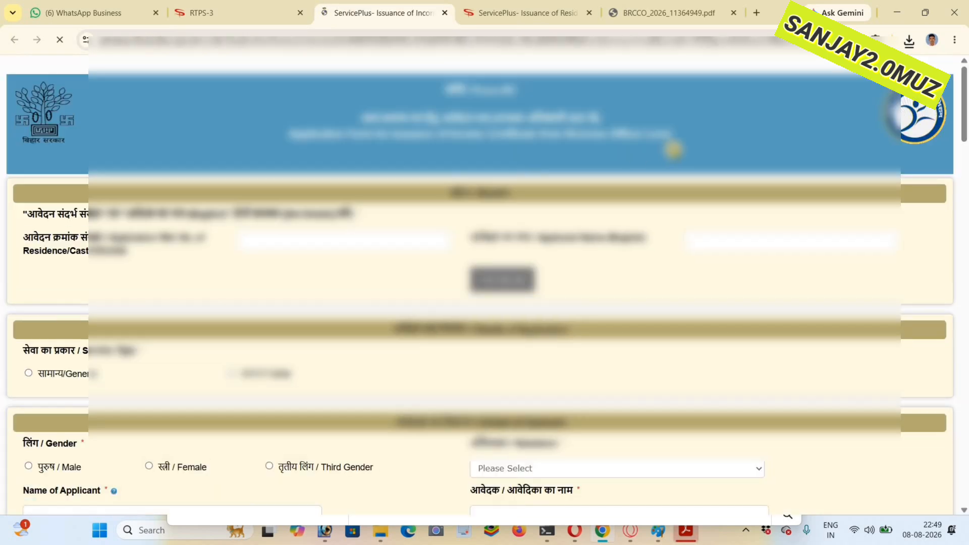
# - Try to open the Bihar RTPS - Auto Save & Fill extension on the income certificate form
pyautogui.click(876, 40)
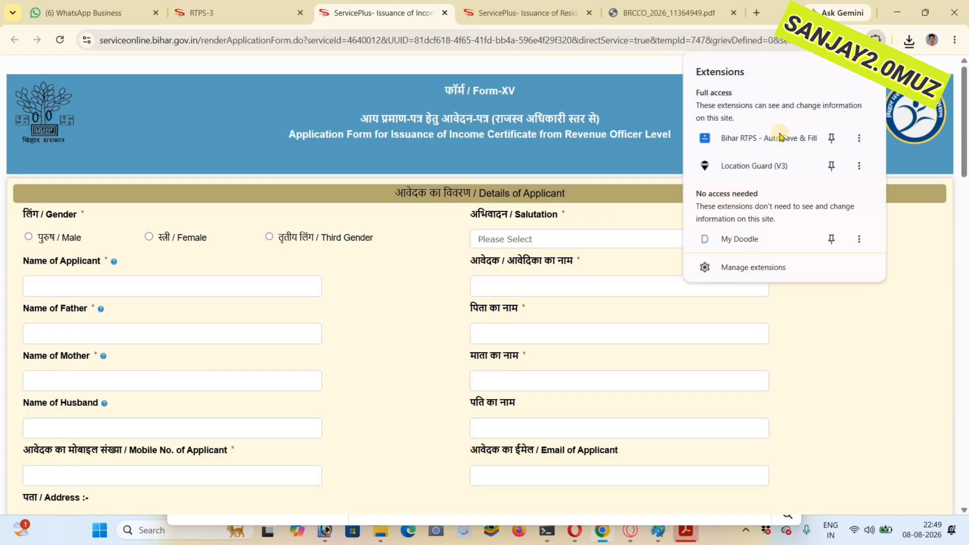
pyautogui.click(791, 138)
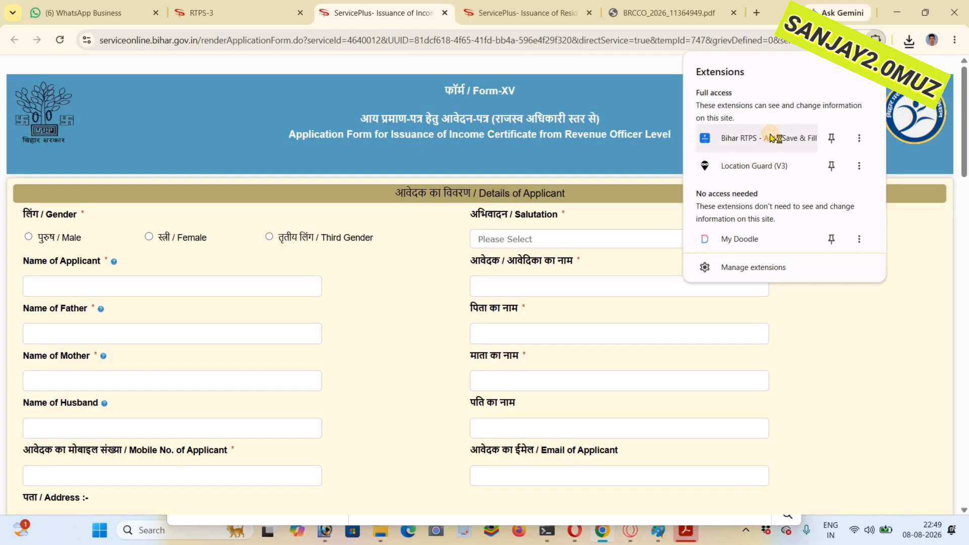
pyautogui.click(773, 137)
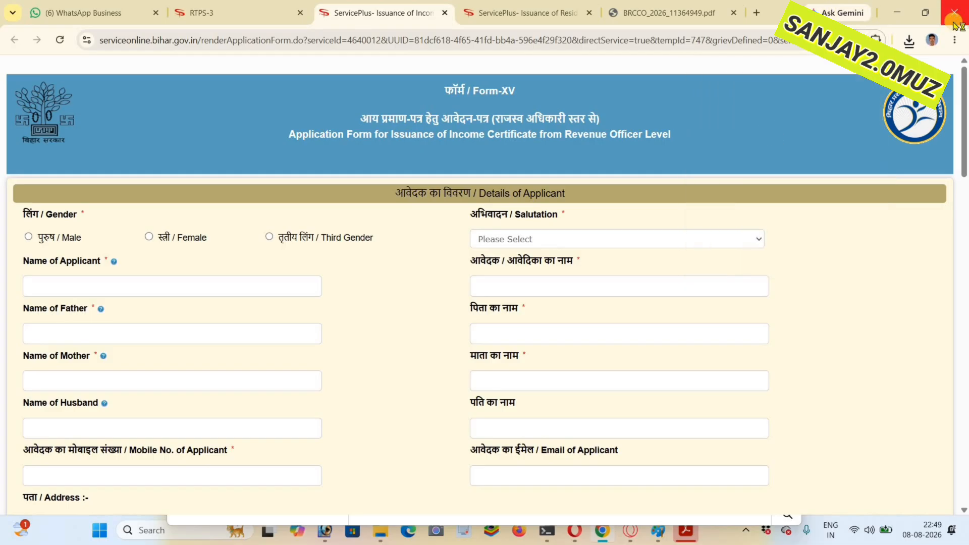
# - Open the Chrome Web Store page of Bihar RTPS - Auto Save & Fill and try to launch the extension from there
pyautogui.click(876, 40)
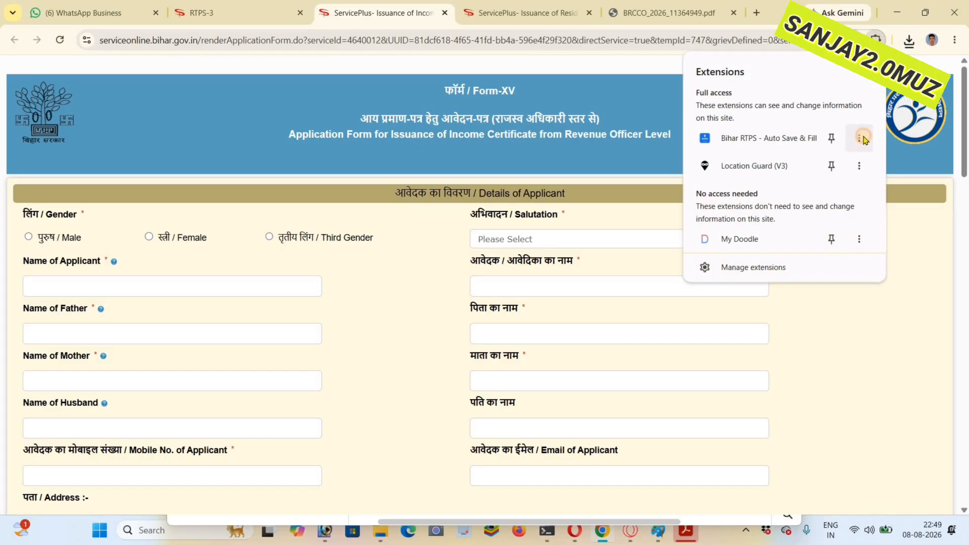
pyautogui.click(859, 138)
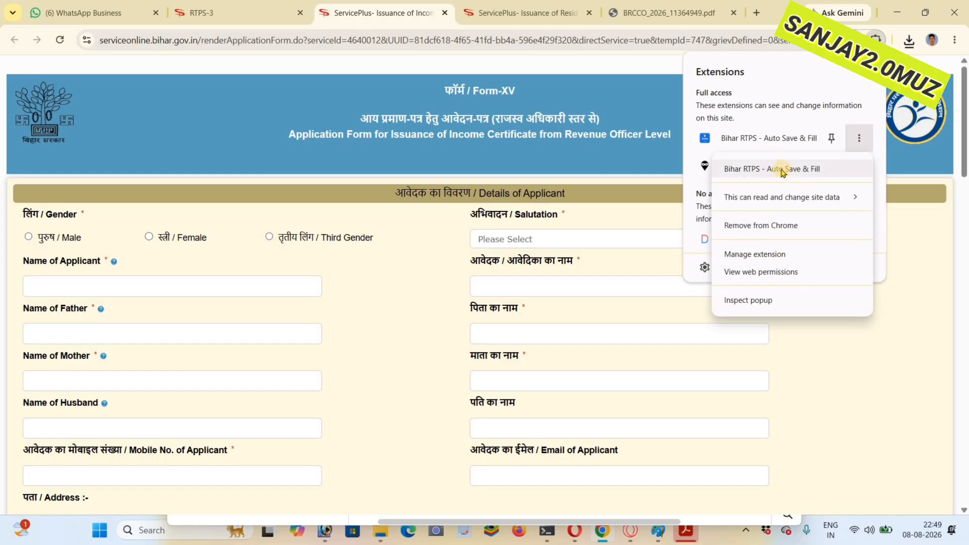
pyautogui.click(782, 170)
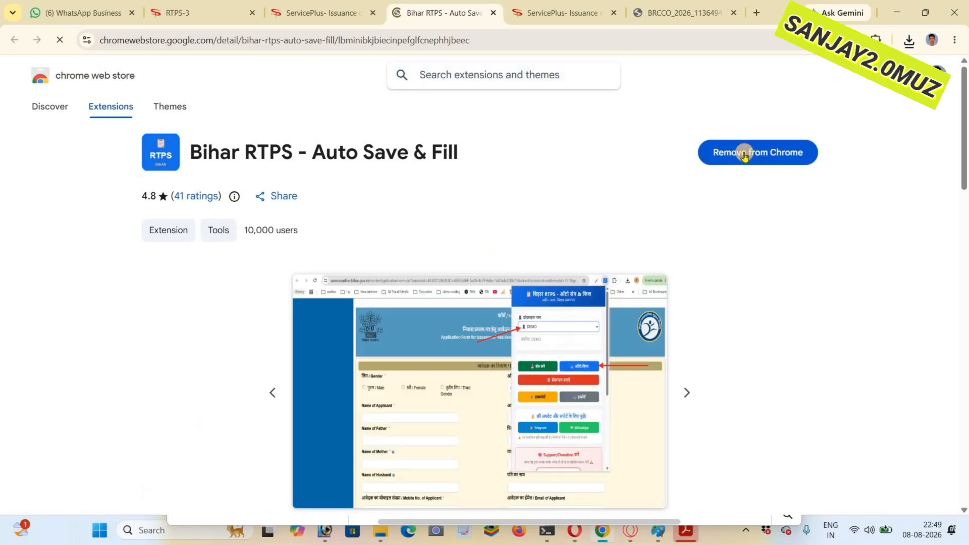
pyautogui.scroll(-4, 416, 247)
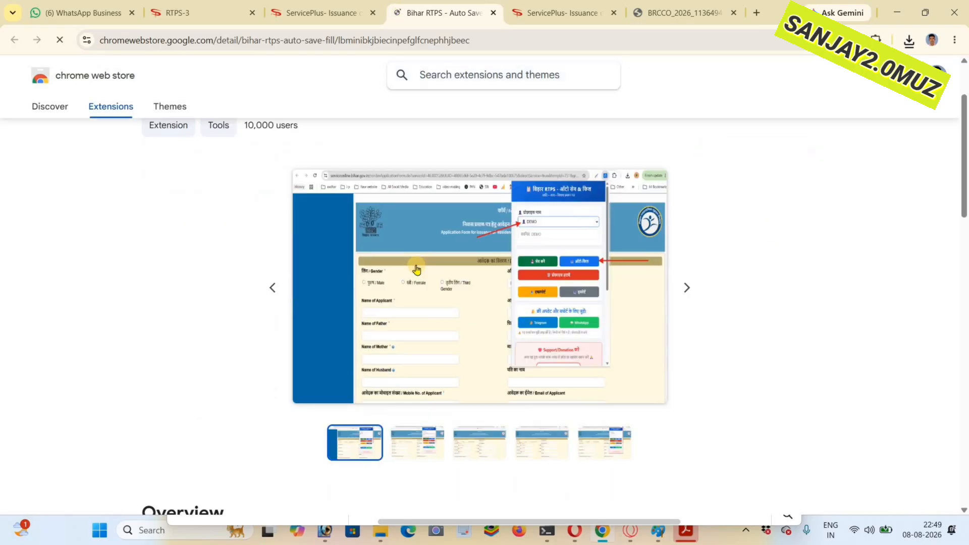
pyautogui.scroll(4, 411, 265)
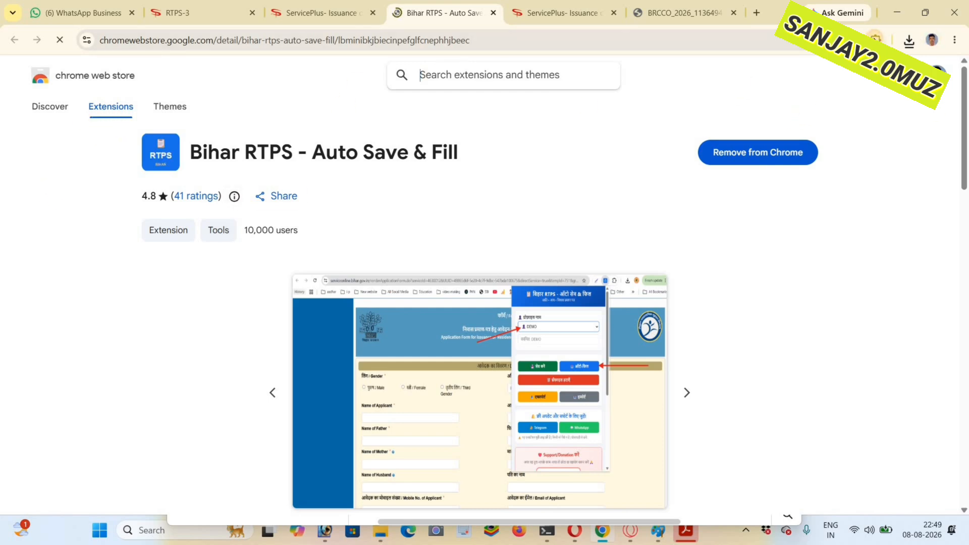
pyautogui.click(875, 39)
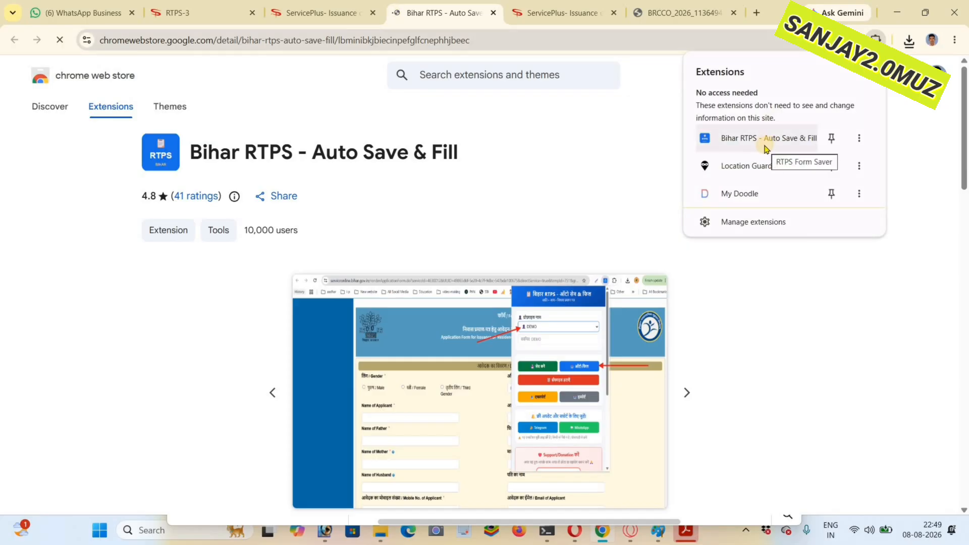
pyautogui.click(762, 145)
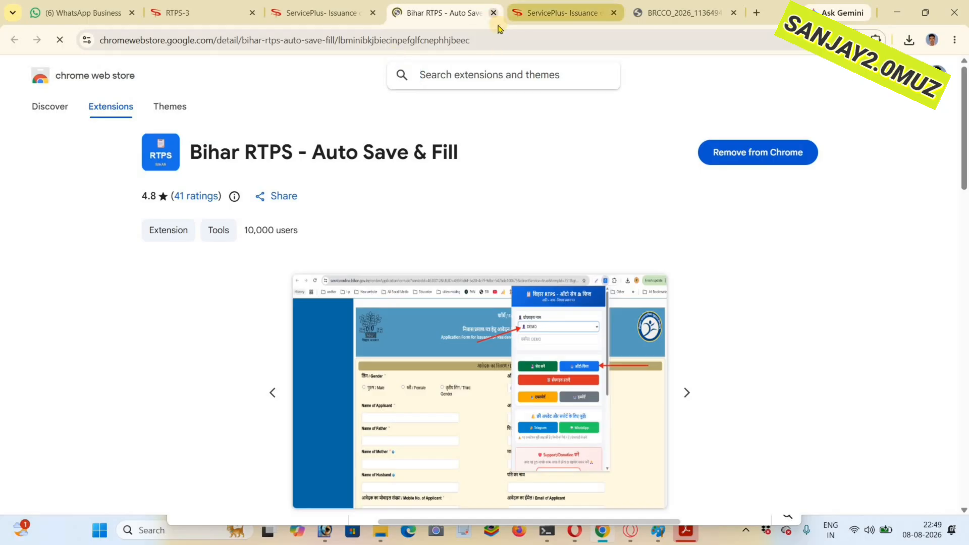
# - Remove the Bihar RTPS - Auto Save & Fill extension from Chrome and add it again from its store page
pyautogui.click(796, 153)
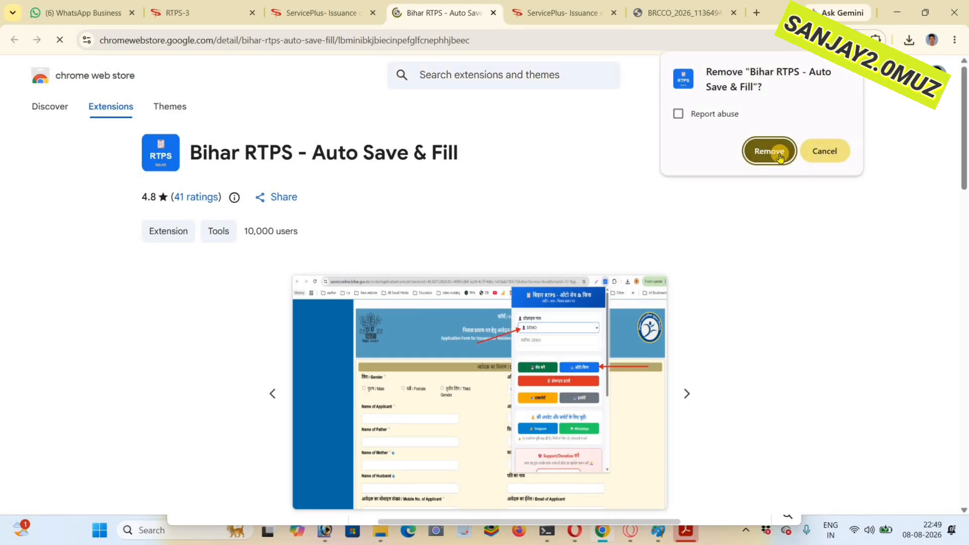
pyautogui.click(771, 152)
pyautogui.click(780, 154)
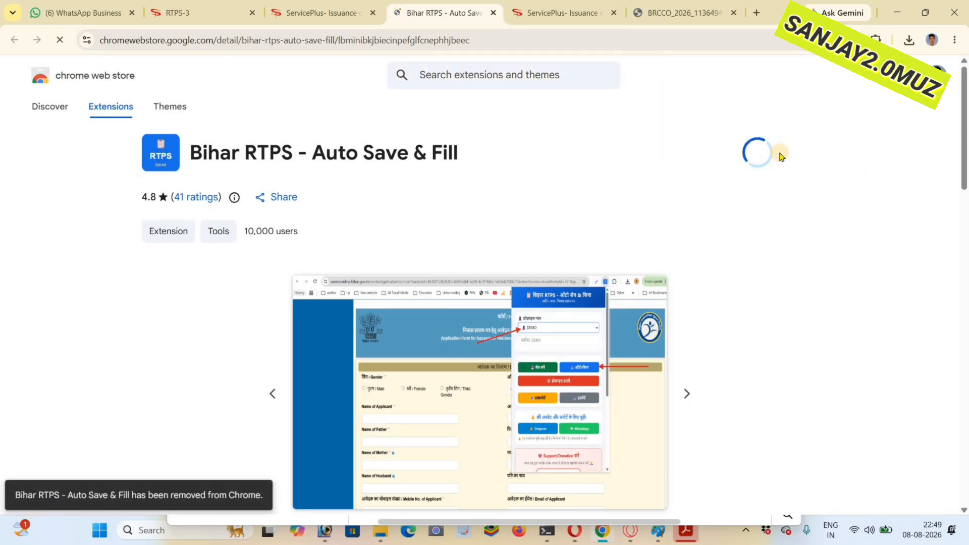
pyautogui.click(514, 122)
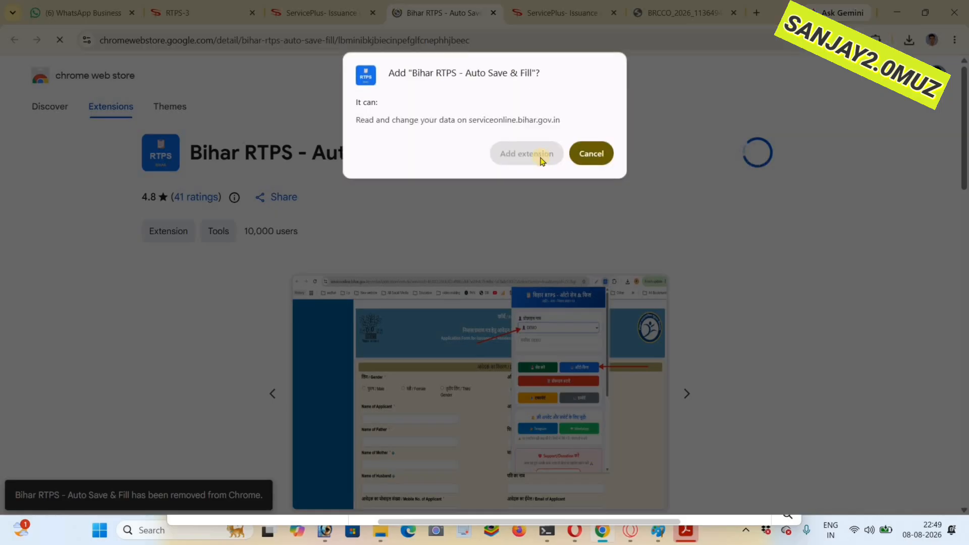
pyautogui.click(537, 158)
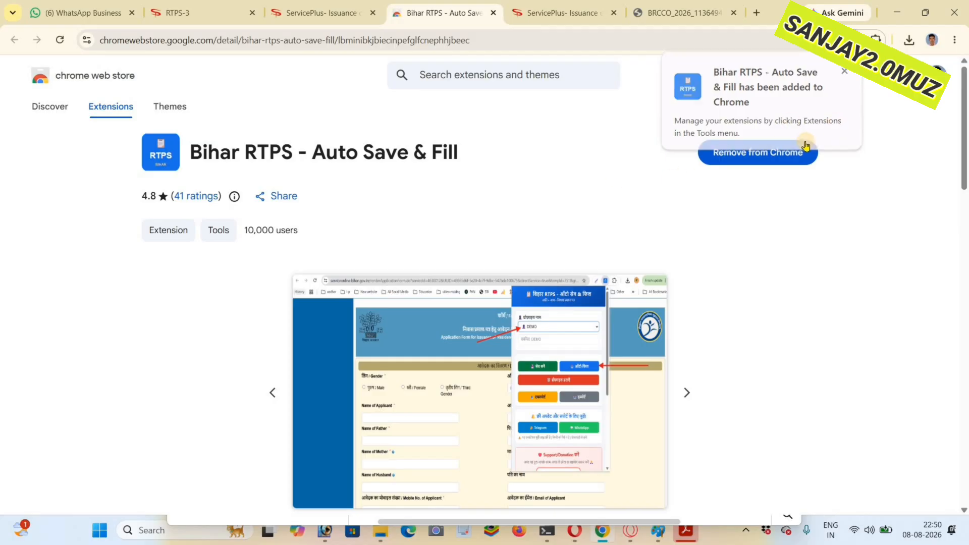
# - Open the reinstalled Auto Save & Fill extension and check its profile selection and new profile name fields
pyautogui.click(876, 39)
pyautogui.click(778, 144)
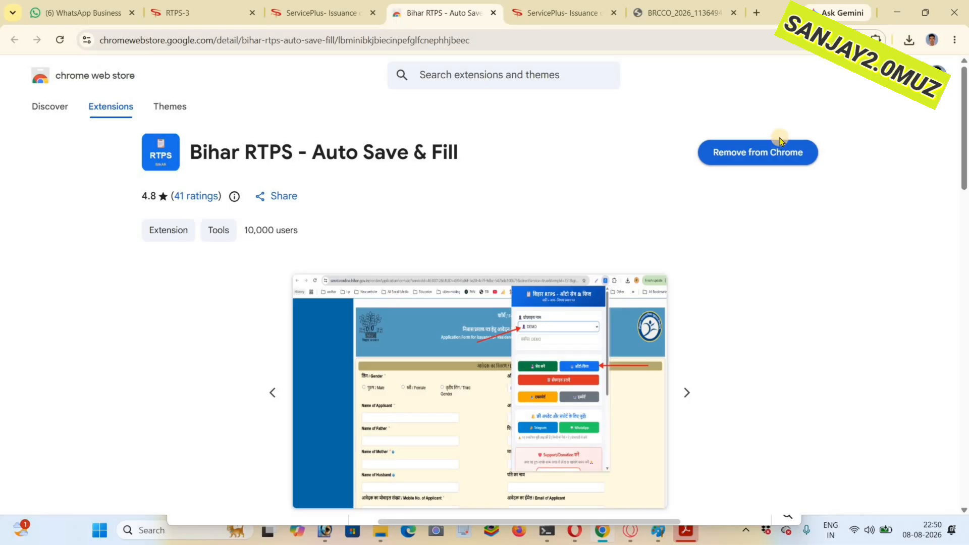
pyautogui.click(669, 138)
pyautogui.click(669, 152)
pyautogui.click(674, 160)
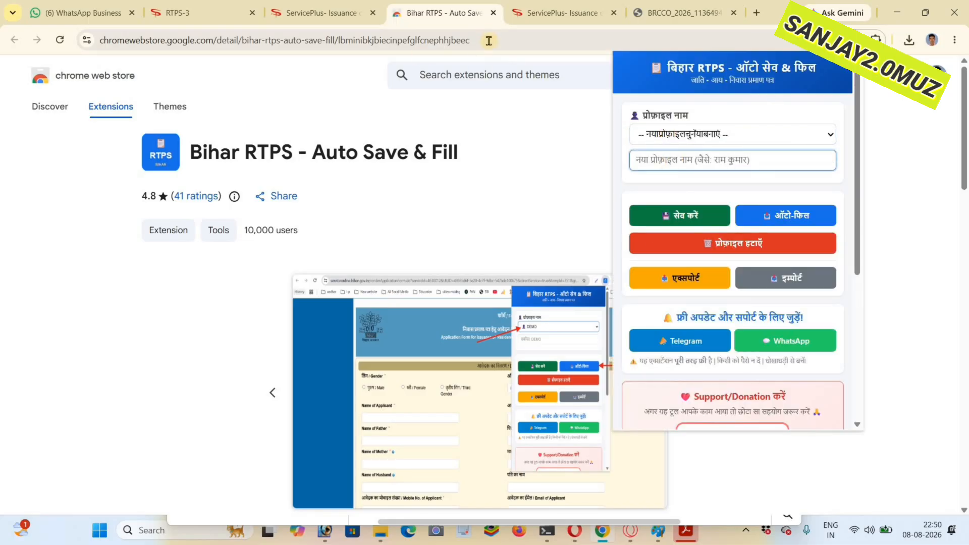
# - Close the Chrome Web Store and residence certificate tabs and open serviceonline.bihar.gov.in in a new tab
pyautogui.click(494, 13)
pyautogui.click(495, 14)
pyautogui.click(527, 14)
pyautogui.write('s')
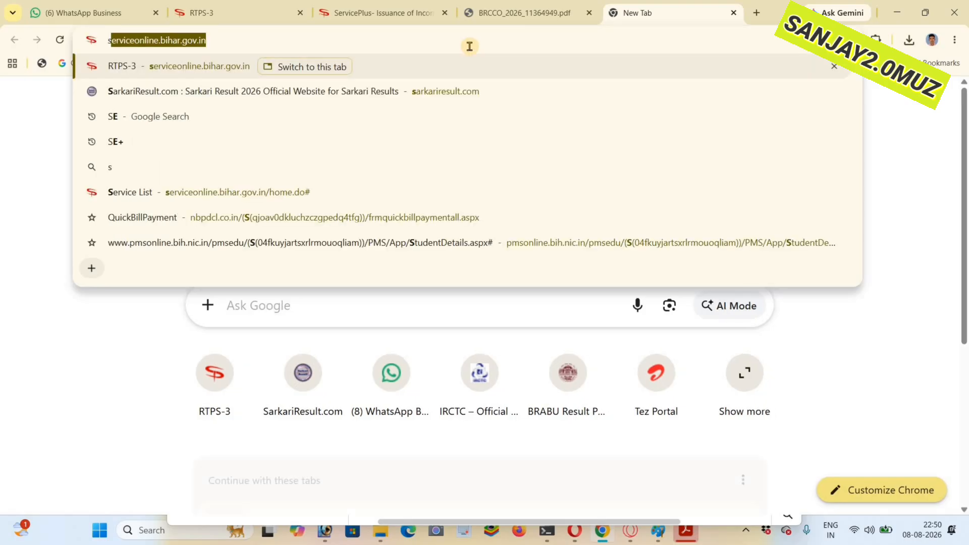
pyautogui.press('Return')
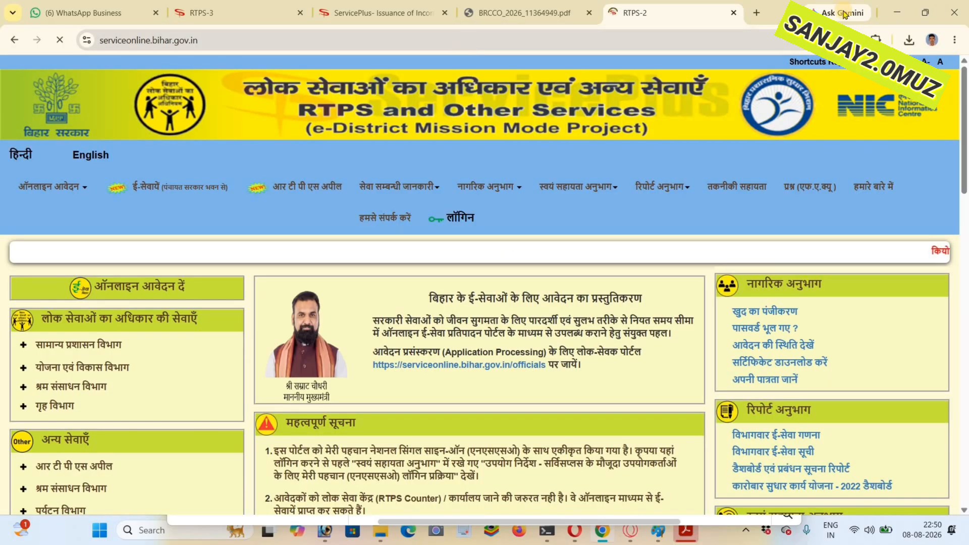
# - Open the Bihar RTPS - Auto Save & Fill extension on the RTPS home page and check its profile list
pyautogui.click(876, 40)
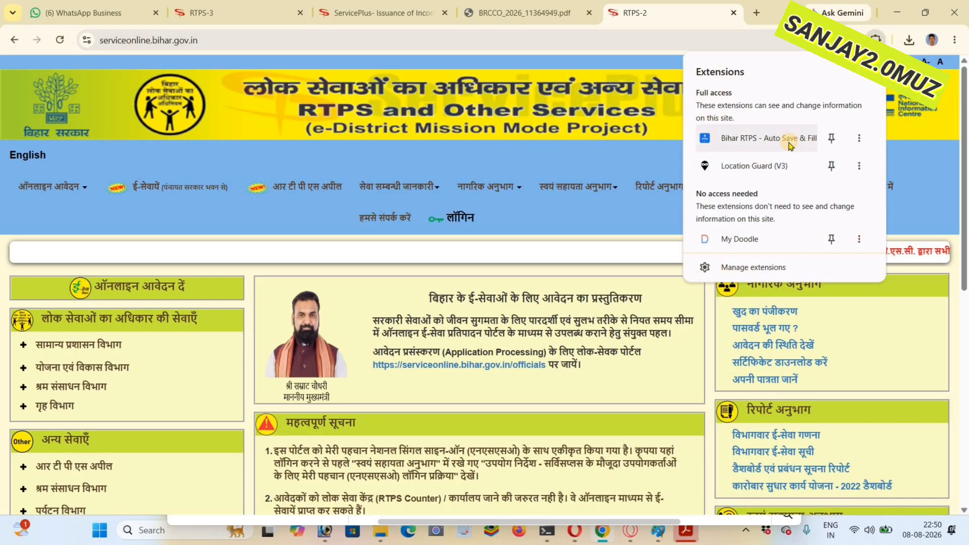
pyautogui.click(788, 139)
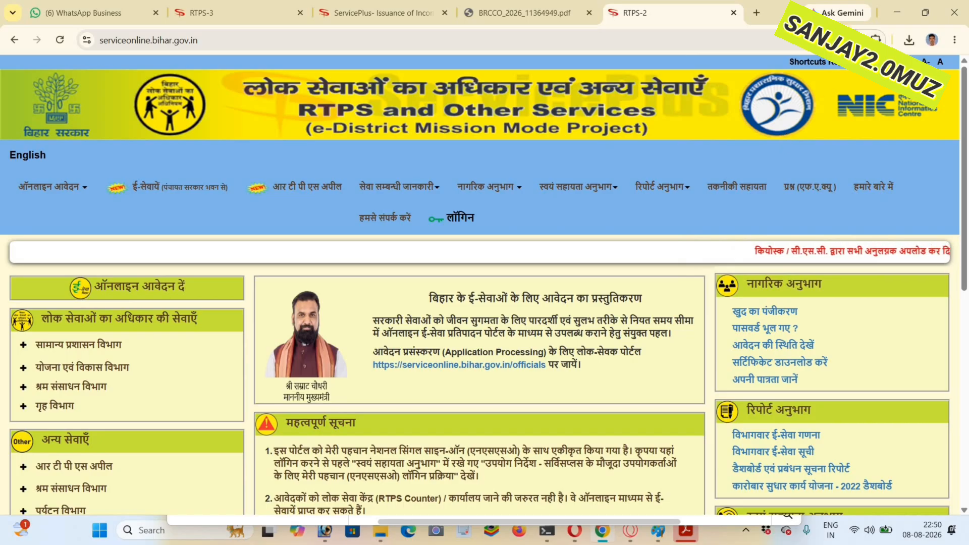
pyautogui.click(879, 40)
pyautogui.click(878, 40)
pyautogui.click(757, 138)
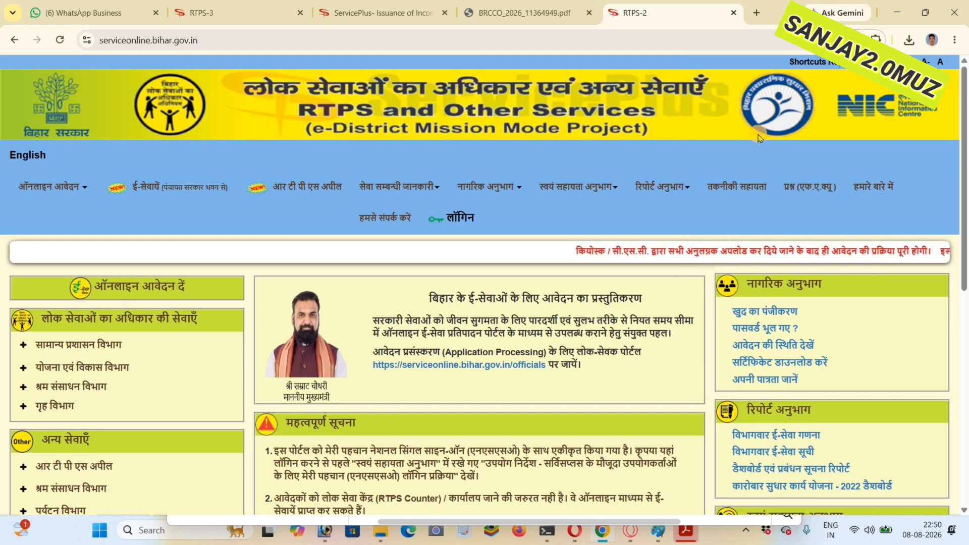
pyautogui.click(755, 135)
pyautogui.click(716, 160)
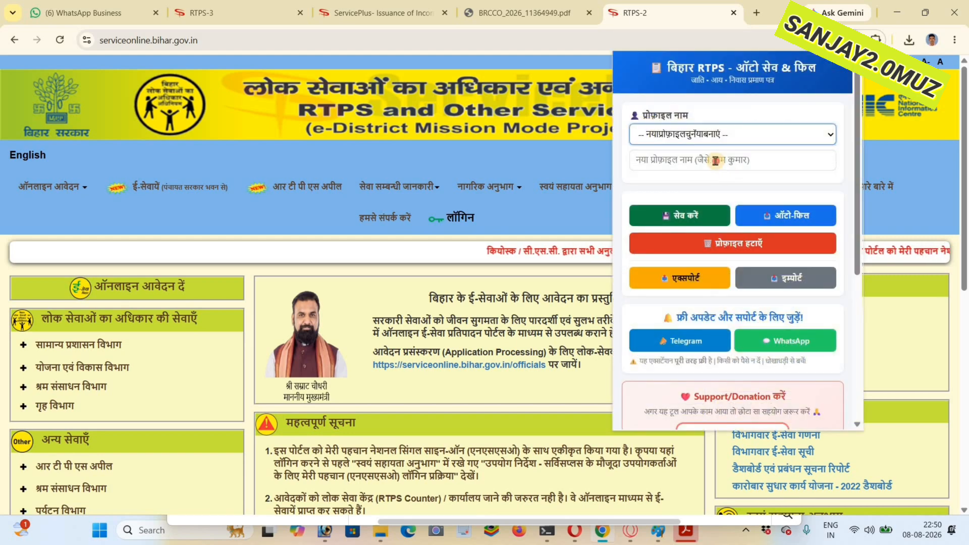
pyautogui.click(694, 139)
pyautogui.click(693, 137)
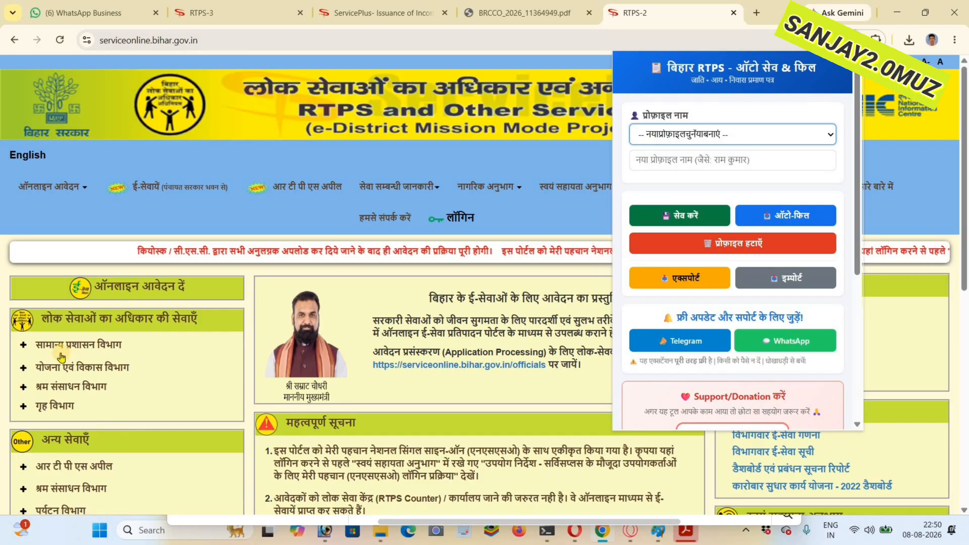
# - Try to open the अंचल स्तर पर income certificate application under the General Administration Department services
pyautogui.scroll(-2, 62, 347)
pyautogui.click(78, 243)
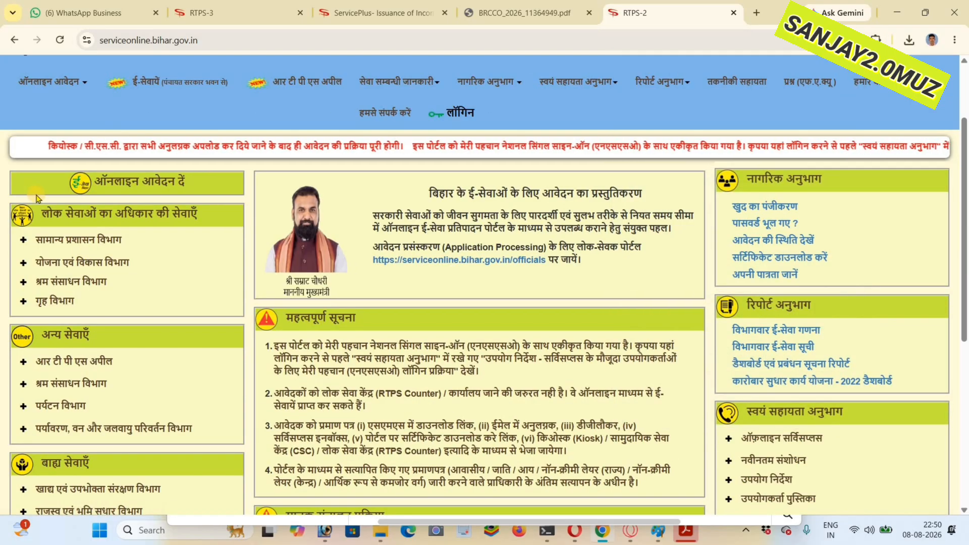
pyautogui.click(78, 240)
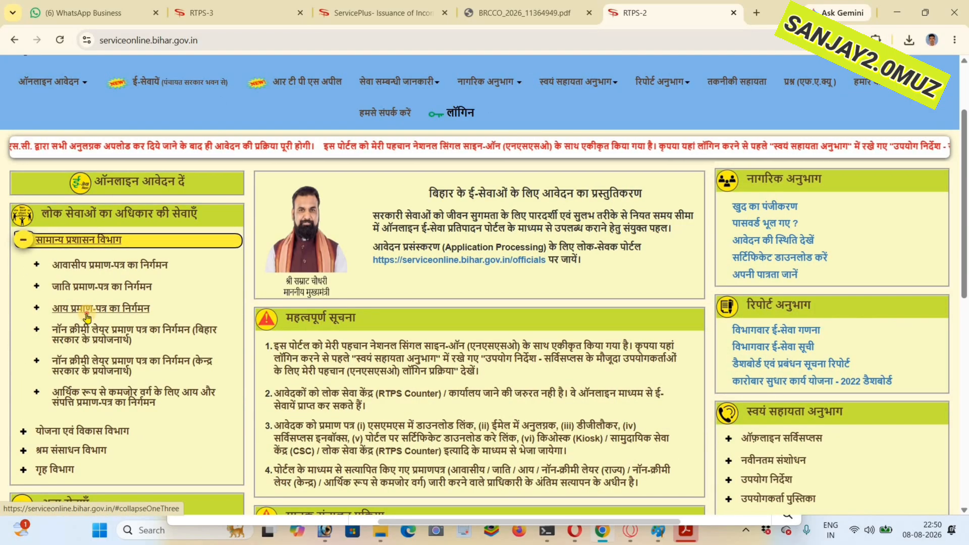
pyautogui.click(73, 309)
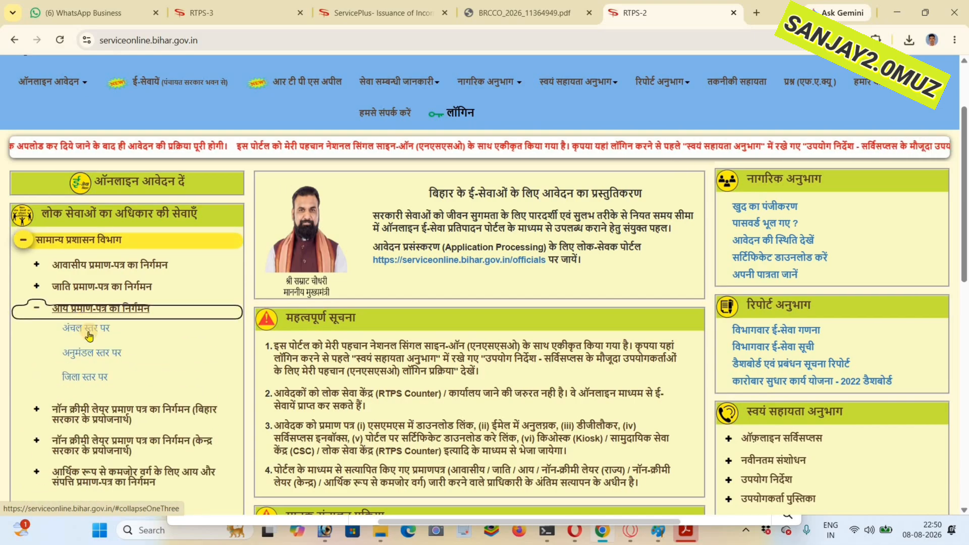
pyautogui.click(87, 330)
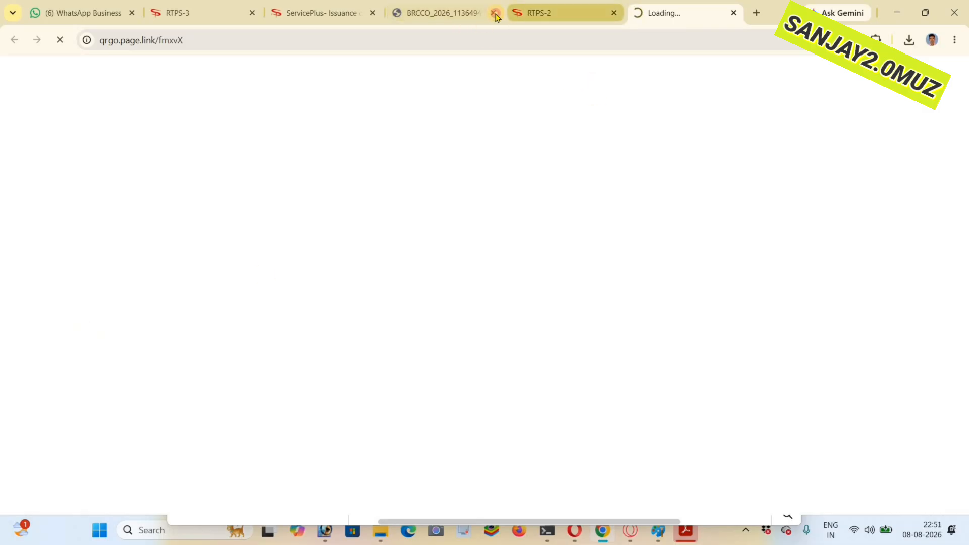
# - Close the old income form, RTPS-2 and stalled loading tabs, and request the अंचल स्तर पर income certificate form again from RTPS-3
pyautogui.click(374, 14)
pyautogui.click(374, 13)
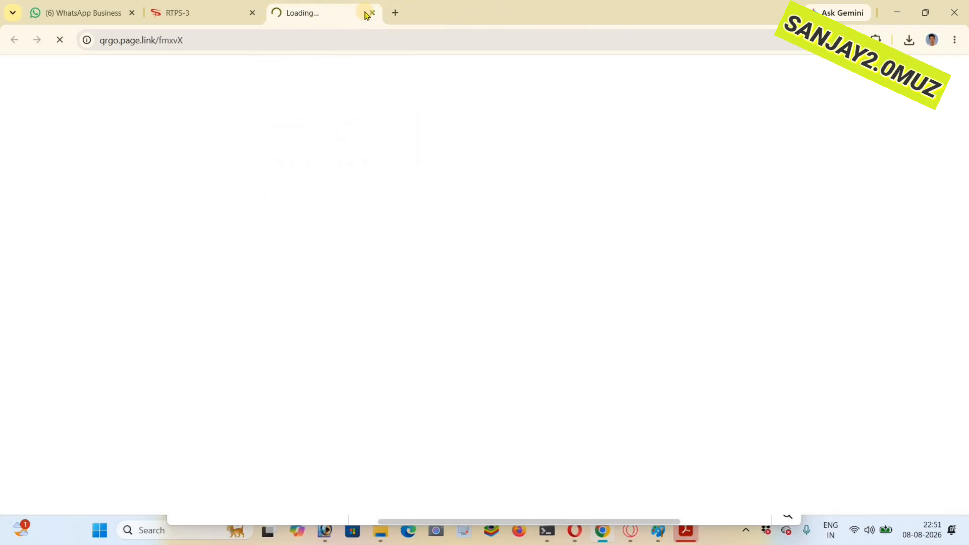
pyautogui.click(372, 12)
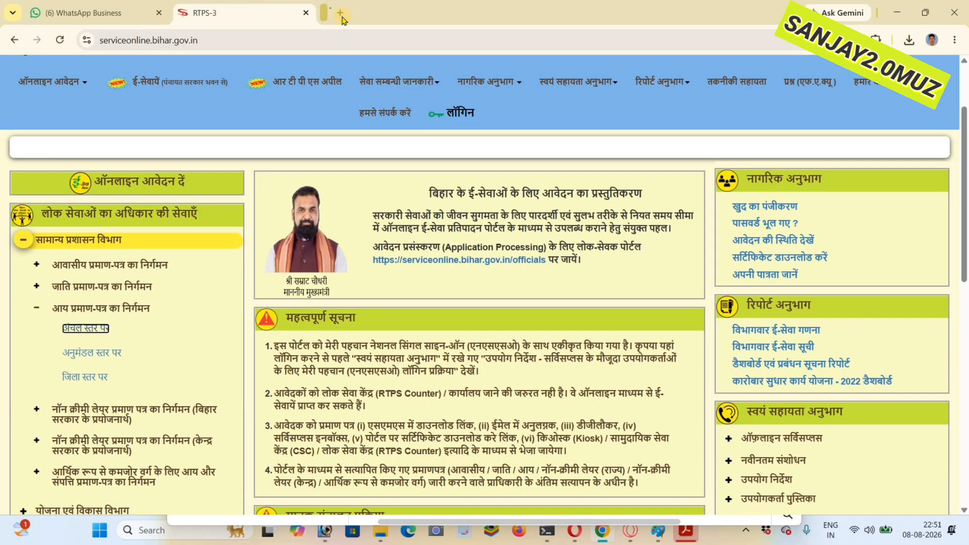
pyautogui.click(79, 328)
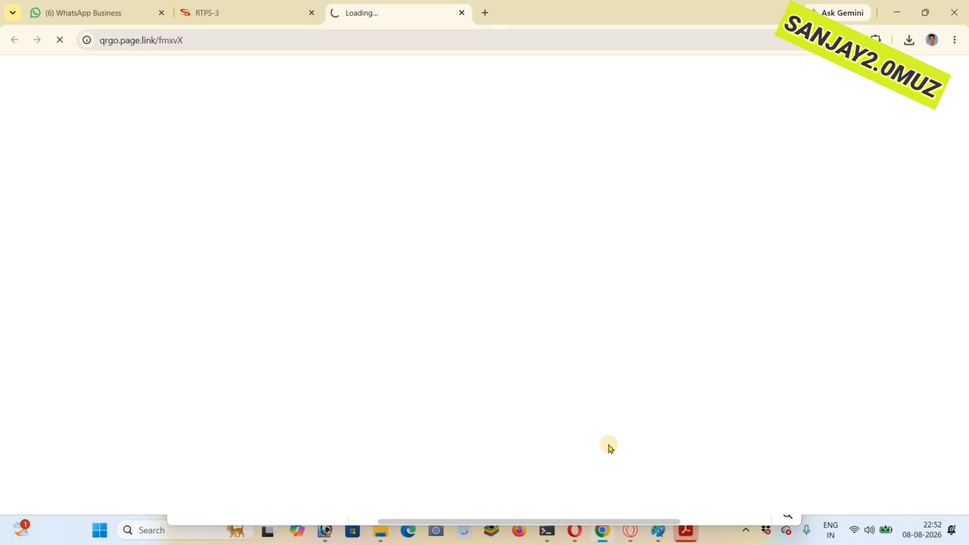
# - Open serviceonline.bihar.gov.in in a new tab, request the अंचल स्तर पर income certificate form there, and close the older loading tab
pyautogui.click(485, 13)
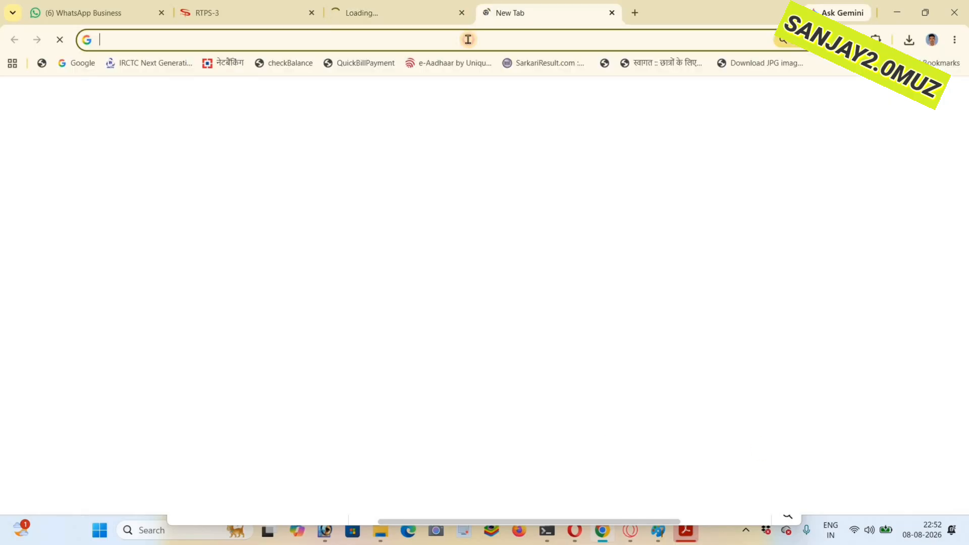
pyautogui.write('serviceonline.bihar.gov.in')
pyautogui.press('Return')
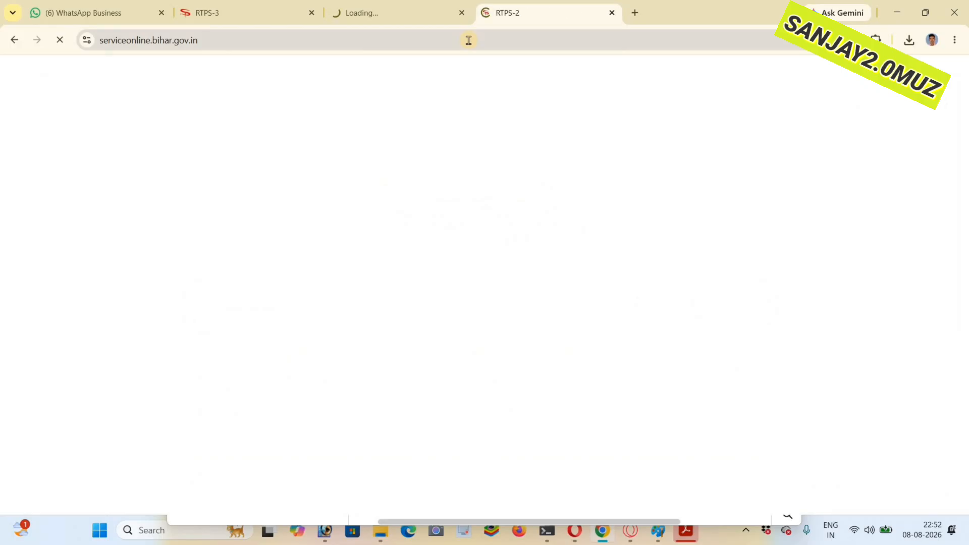
pyautogui.click(75, 345)
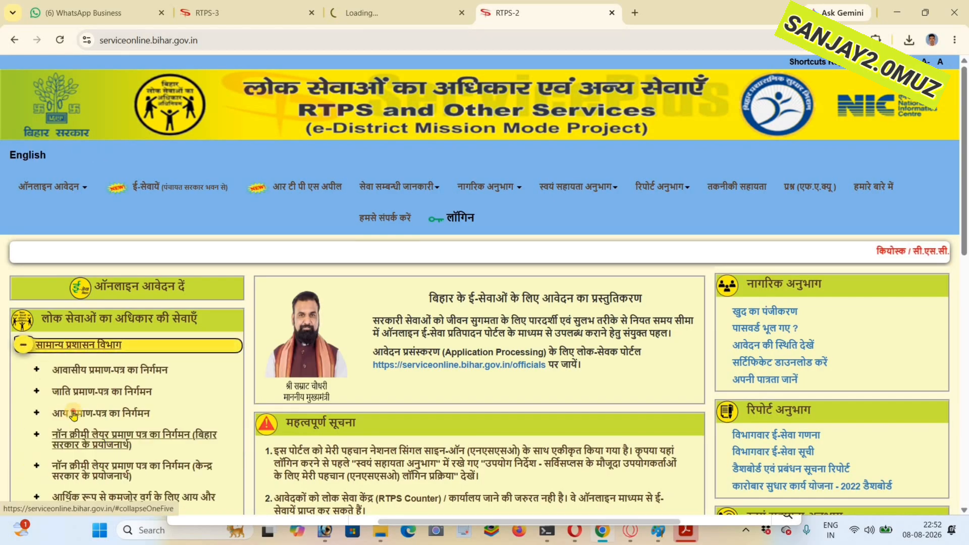
pyautogui.click(73, 414)
pyautogui.click(80, 435)
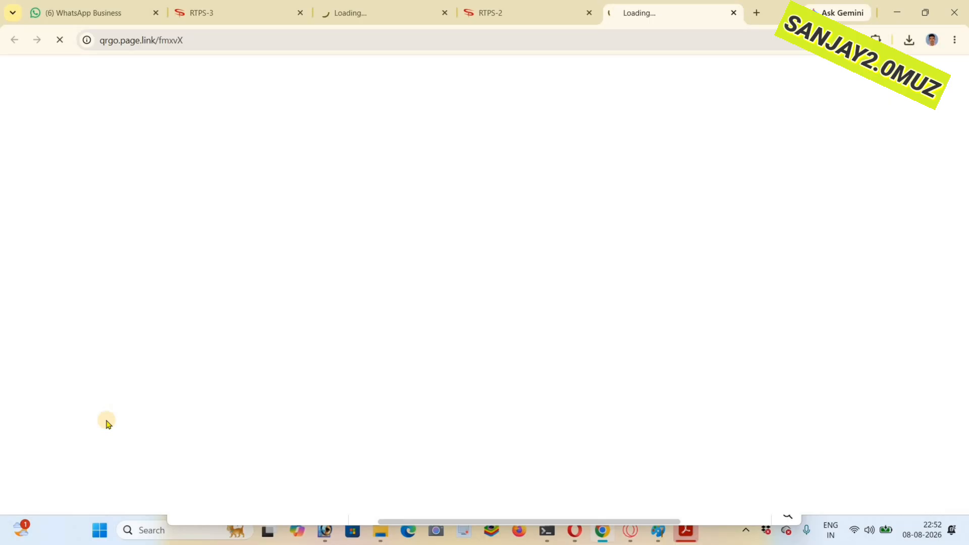
pyautogui.click(445, 13)
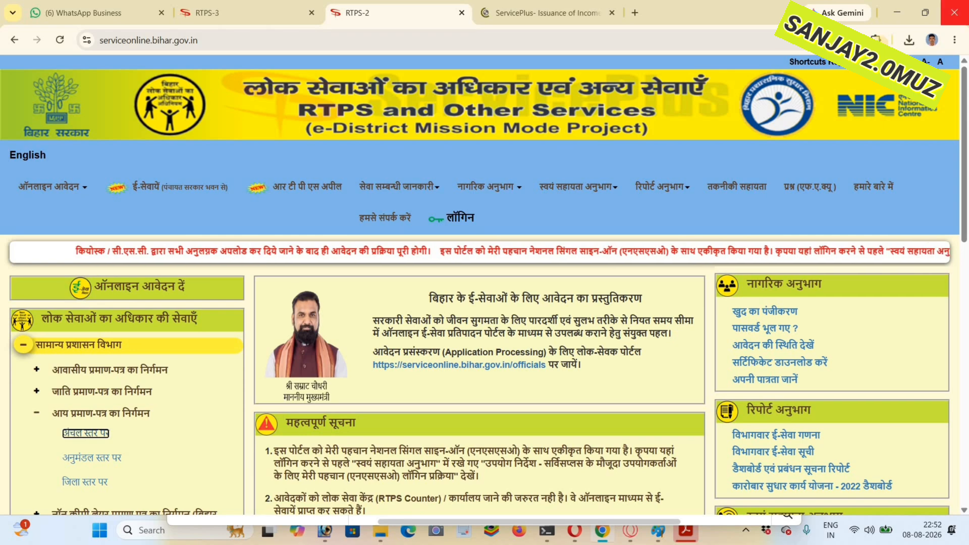
# - Open the Bihar RTPS - Auto Save & Fill extension from the reopened RTPS home page and dismiss it
pyautogui.click(876, 40)
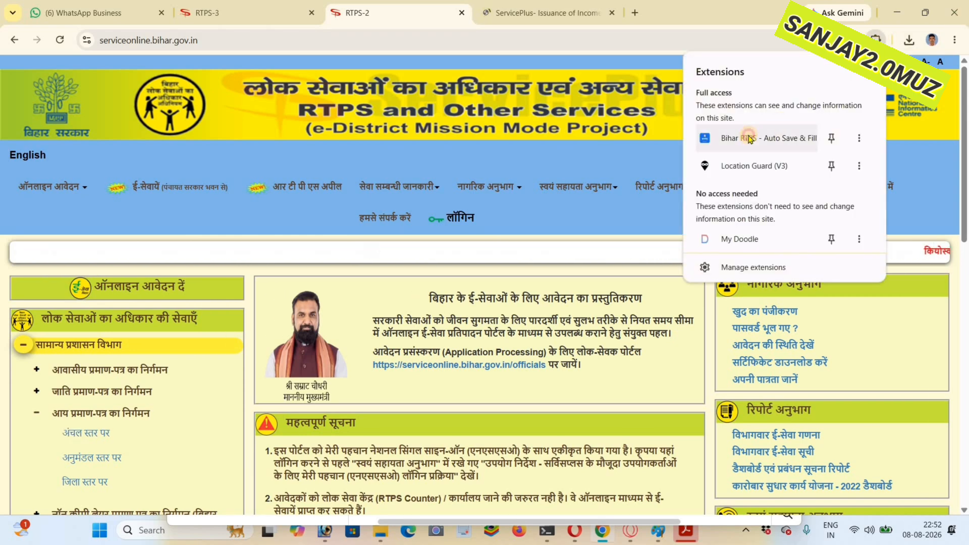
pyautogui.click(749, 139)
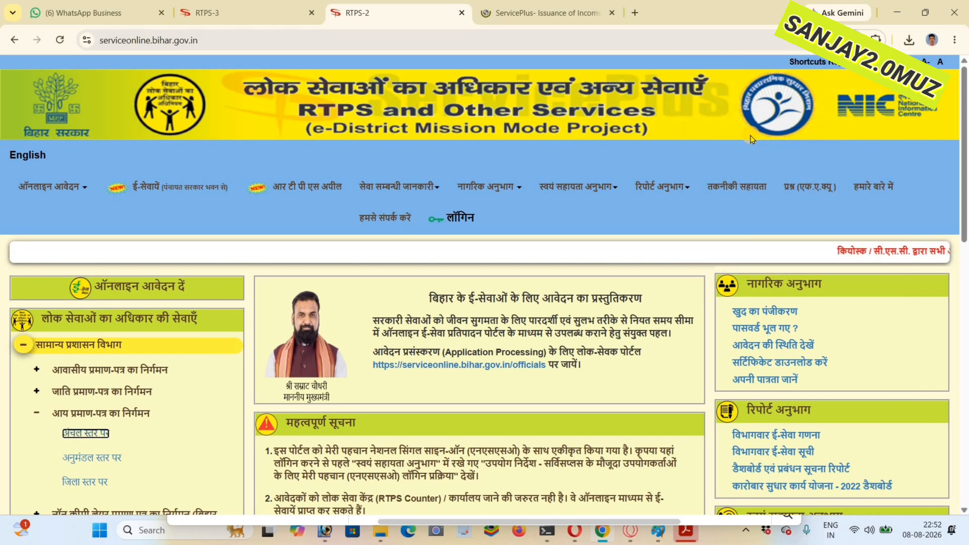
pyautogui.click(699, 136)
# - On the Form-XV income certificate application, set the gender to Female and enter the applicant's and father's names in English
pyautogui.click(517, 13)
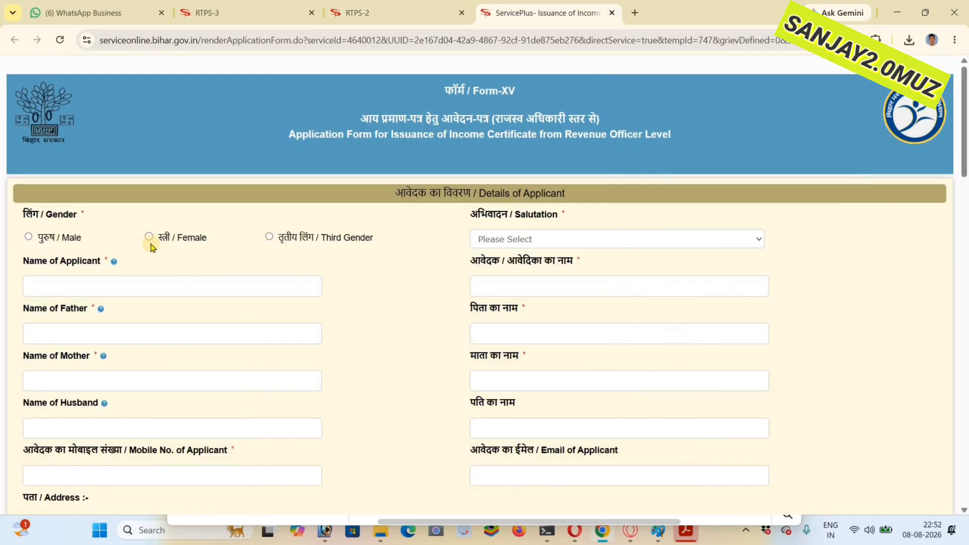
pyautogui.click(149, 237)
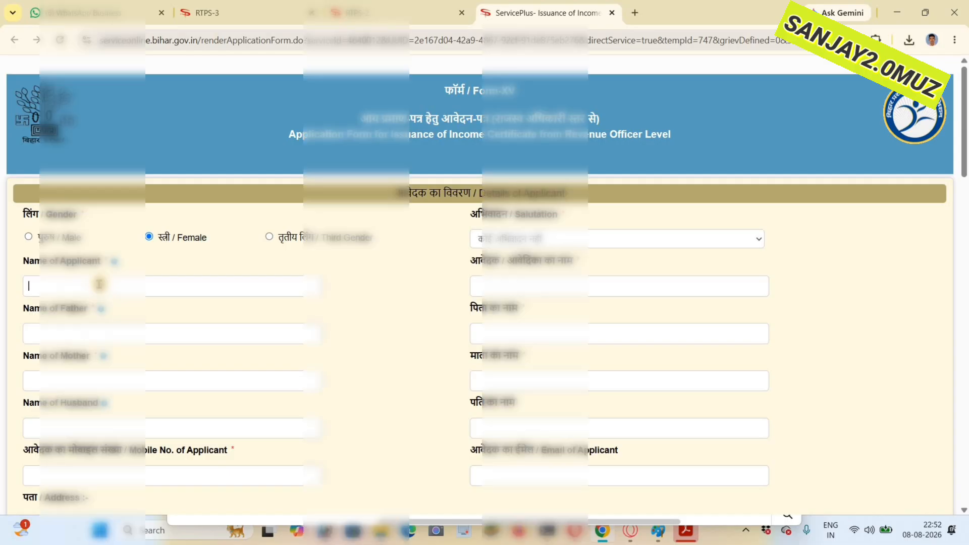
pyautogui.press('capslock')
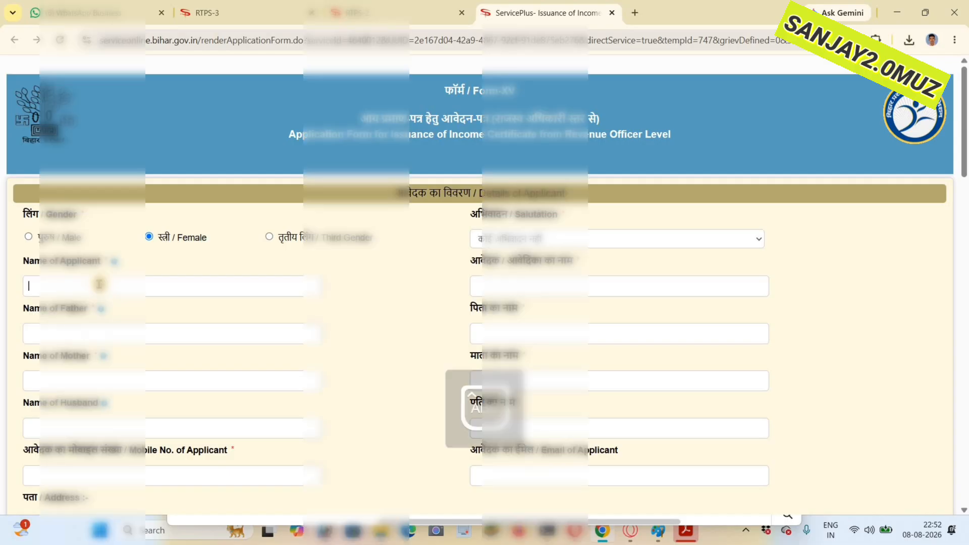
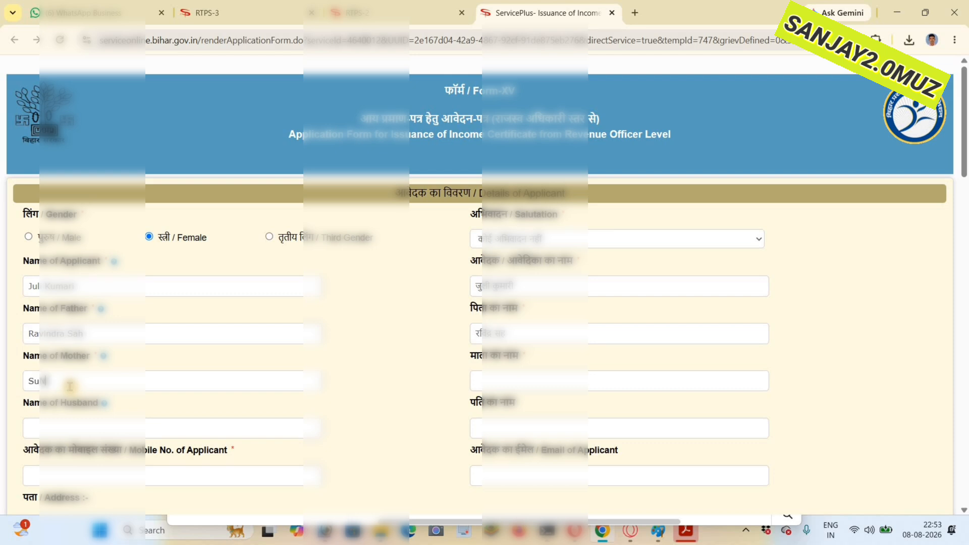
# - Enter the mother's name and the husband's name in the English name fields
pyautogui.write('a')
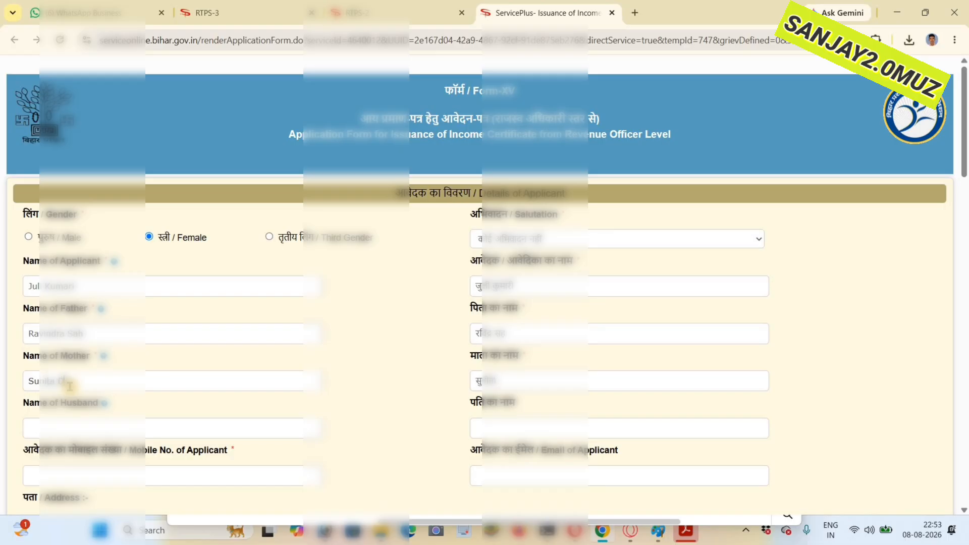
pyautogui.write(' Devi')
pyautogui.click(82, 436)
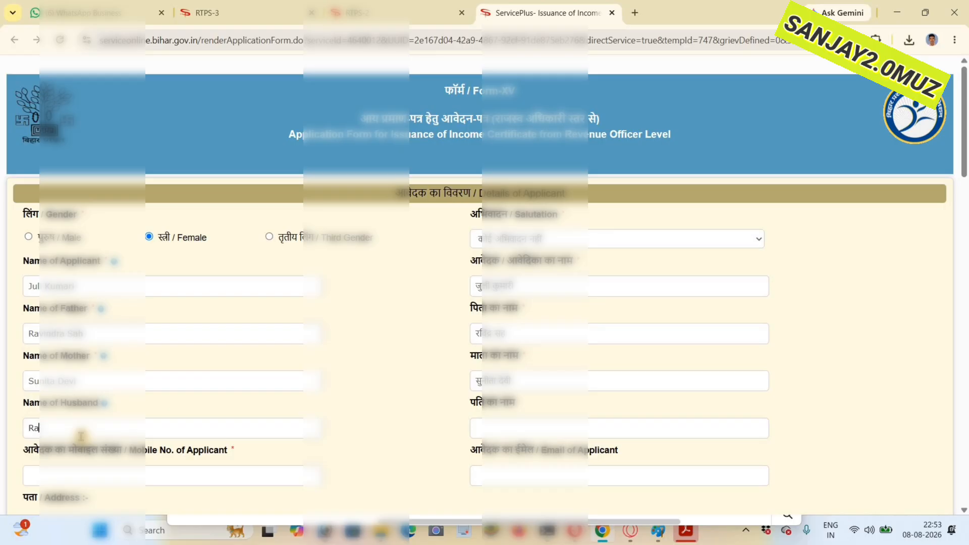
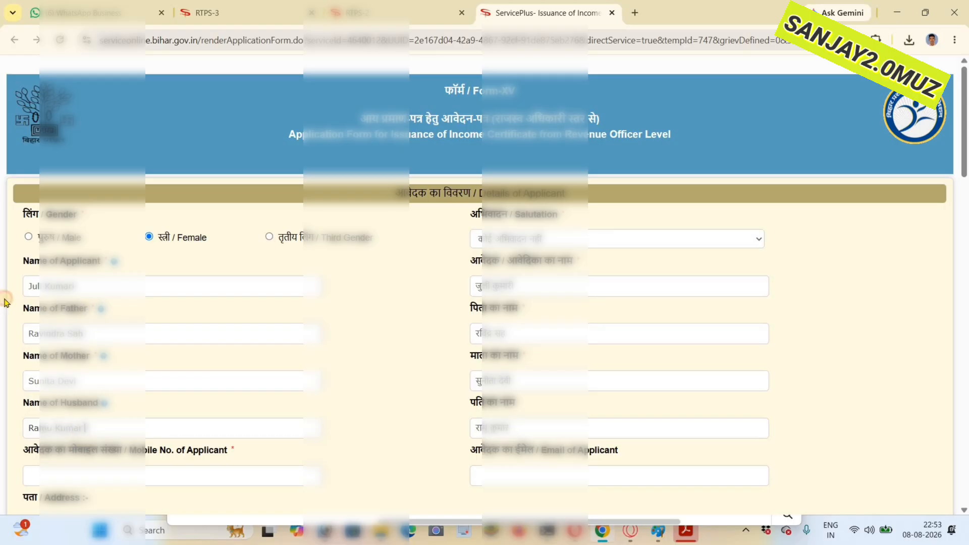
# - Copy the applicant's English name and paste it over the transliterated text in the applicant's Hindi name field
pyautogui.tripleClick(61, 290)
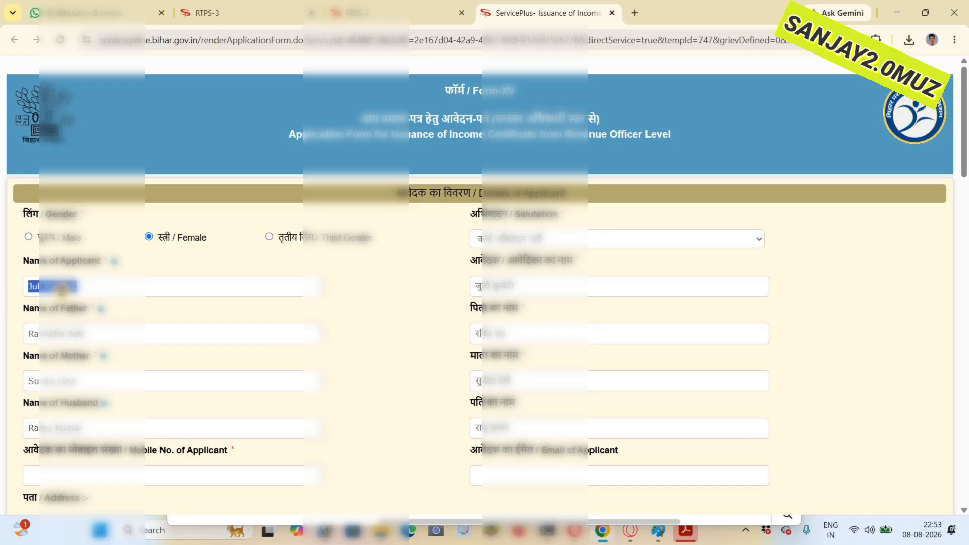
pyautogui.rightClick(61, 290)
pyautogui.click(106, 271)
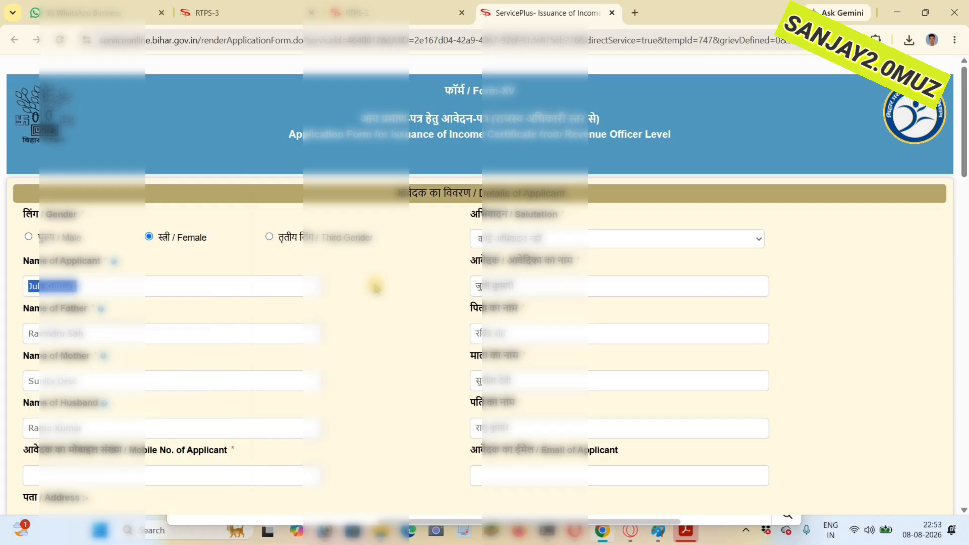
pyautogui.press('Tab')
pyautogui.press('BackSpace')
pyautogui.rightClick(483, 286)
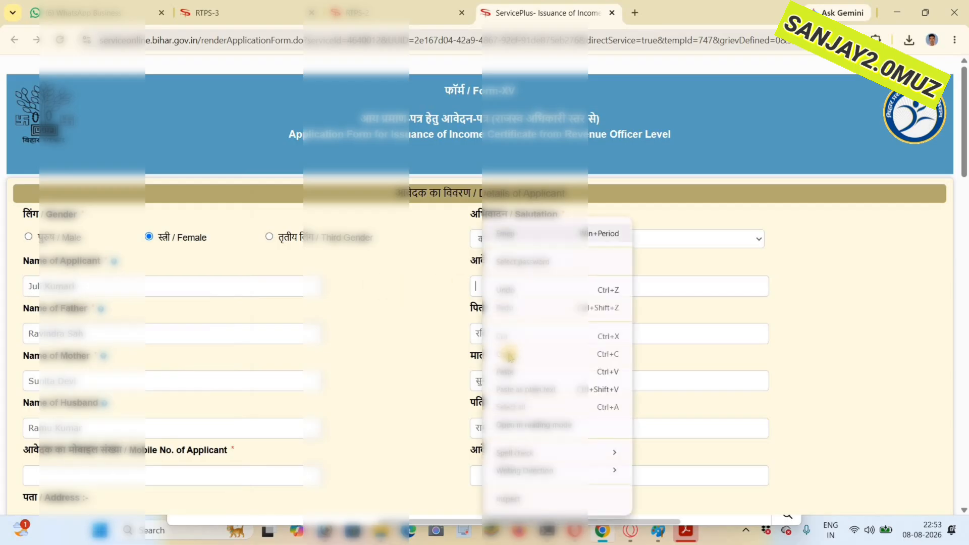
pyautogui.click(510, 372)
# - Replace the transliterated text in the father's Hindi name field with a copy of his English name
pyautogui.tripleClick(30, 331)
pyautogui.rightClick(30, 330)
pyautogui.click(56, 271)
pyautogui.press('Tab')
pyautogui.press('BackSpace')
pyautogui.rightClick(496, 336)
pyautogui.click(519, 194)
# - Replace the transliterated text in the mother's Hindi name field with a copy of her English name
pyautogui.tripleClick(55, 381)
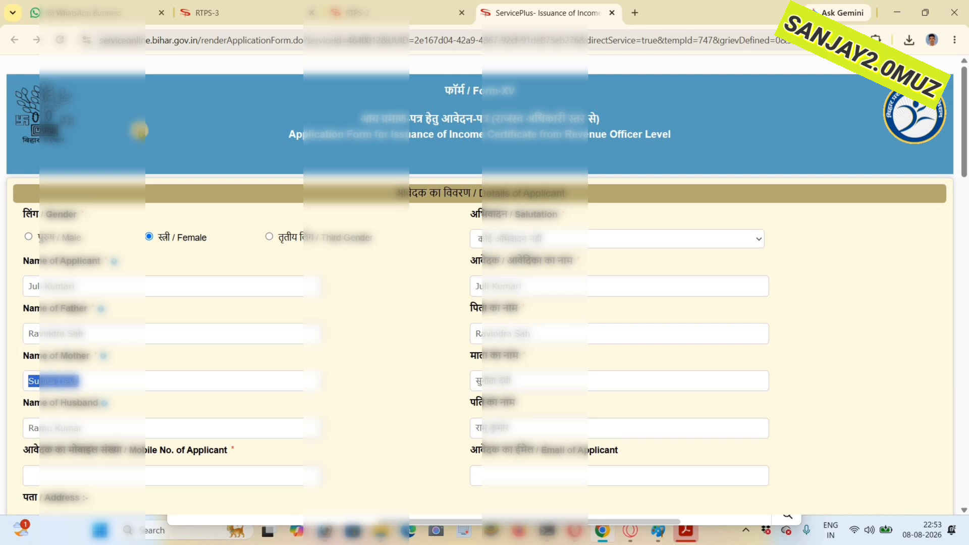
pyautogui.rightClick(47, 381)
pyautogui.click(69, 135)
pyautogui.moveTo(537, 384); pyautogui.dragTo(434, 408)
pyautogui.press('BackSpace')
pyautogui.rightClick(491, 388)
pyautogui.click(460, 297)
pyautogui.click(512, 243)
# - Replace the transliterated text in the husband's Hindi name field with a copy of his English name
pyautogui.moveTo(24, 436); pyautogui.dragTo(86, 429)
pyautogui.rightClick(53, 432)
pyautogui.click(72, 194)
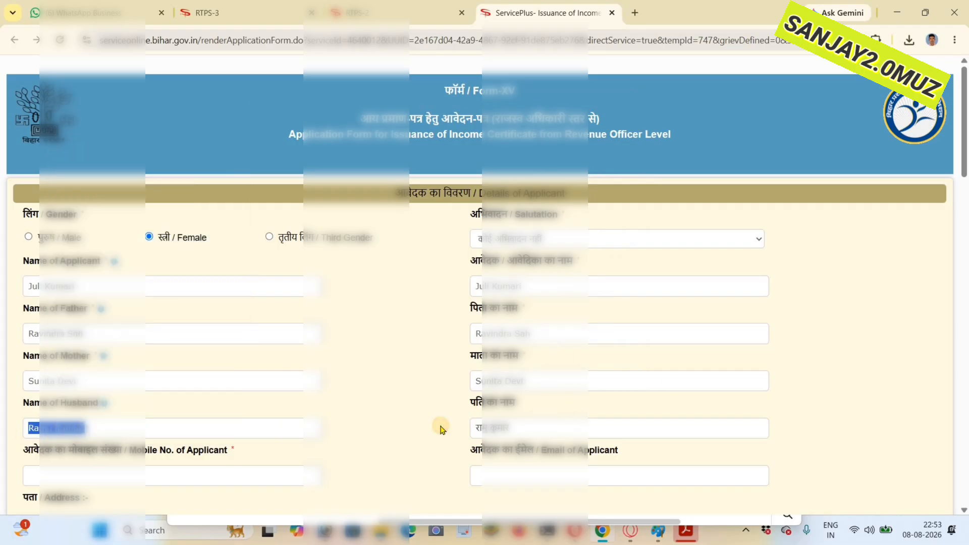
pyautogui.moveTo(441, 429); pyautogui.dragTo(469, 427)
pyautogui.press('BackSpace')
pyautogui.rightClick(490, 427)
pyautogui.click(512, 281)
# - Set the applicant's address state to BIHAR and the district to Muzaffarpur
pyautogui.scroll(-4, 162, 312)
pyautogui.click(65, 337)
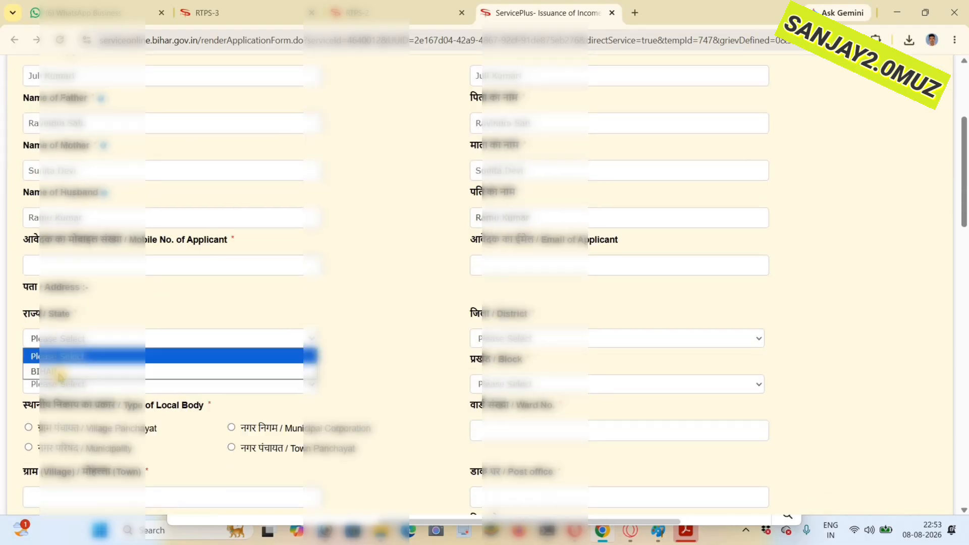
pyautogui.click(60, 372)
pyautogui.click(514, 343)
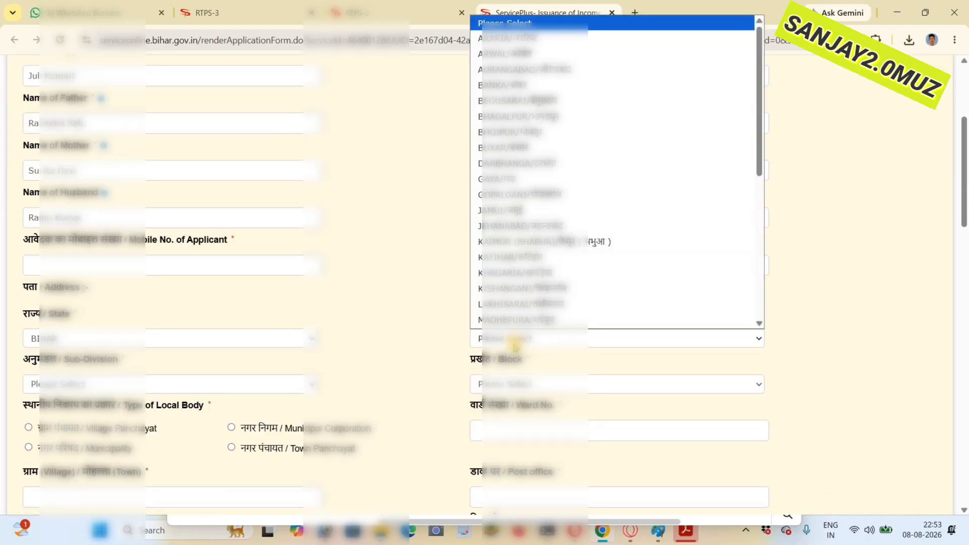
pyautogui.write('muz')
pyautogui.press('Return')
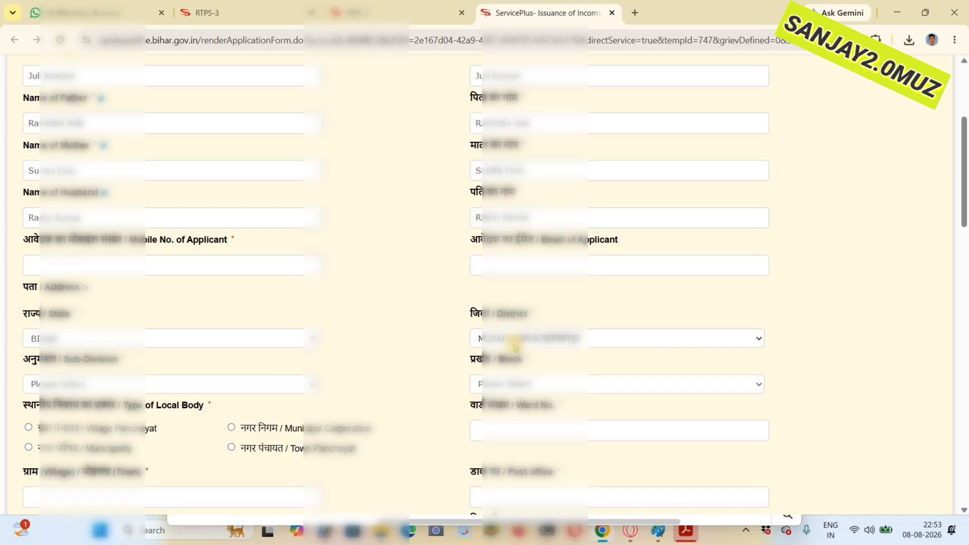
# - Change the address district to Samastipur
pyautogui.scroll(-2, 515, 343)
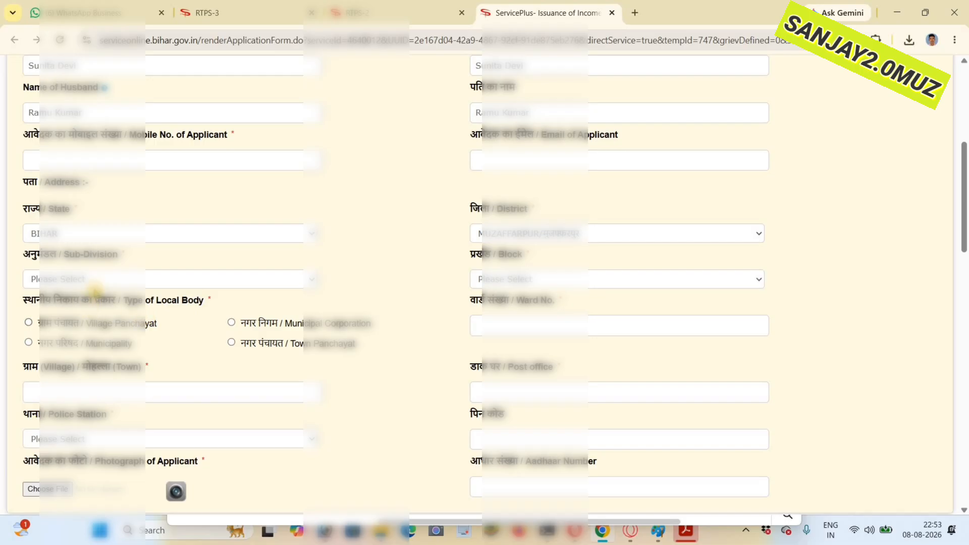
pyautogui.click(528, 235)
pyautogui.write('sam')
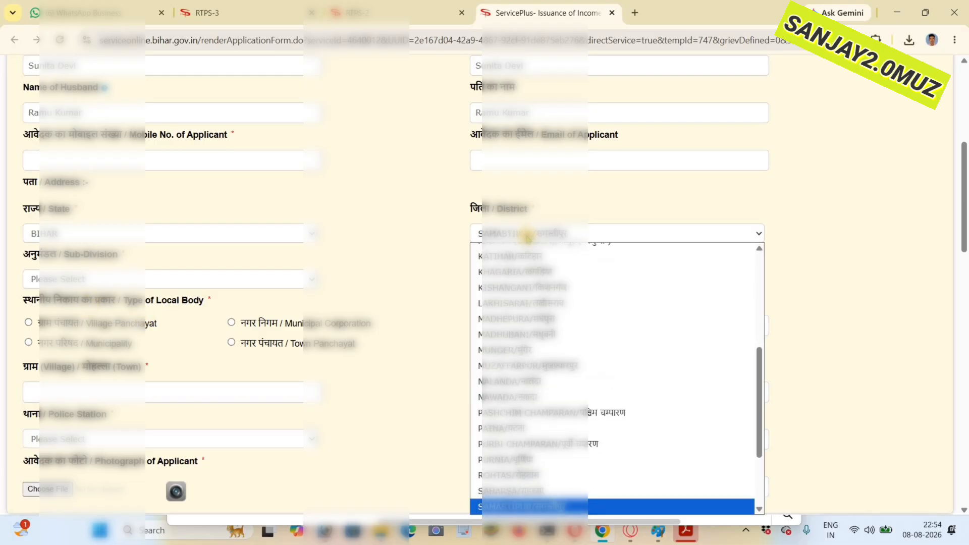
pyautogui.press('Return')
# - Set the address sub-division to Samastipur Sadar and the block to Kalyanpur
pyautogui.click(81, 279)
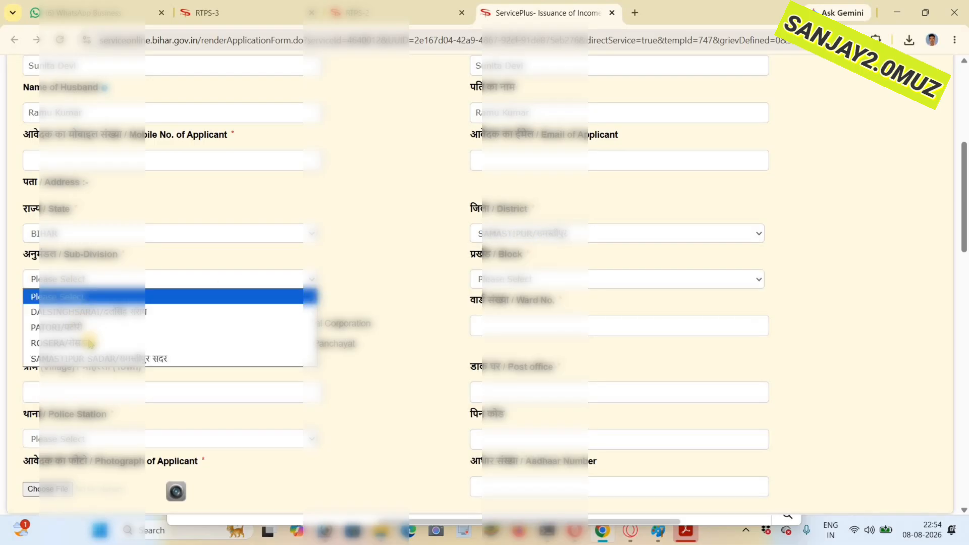
pyautogui.press('Return')
pyautogui.click(501, 280)
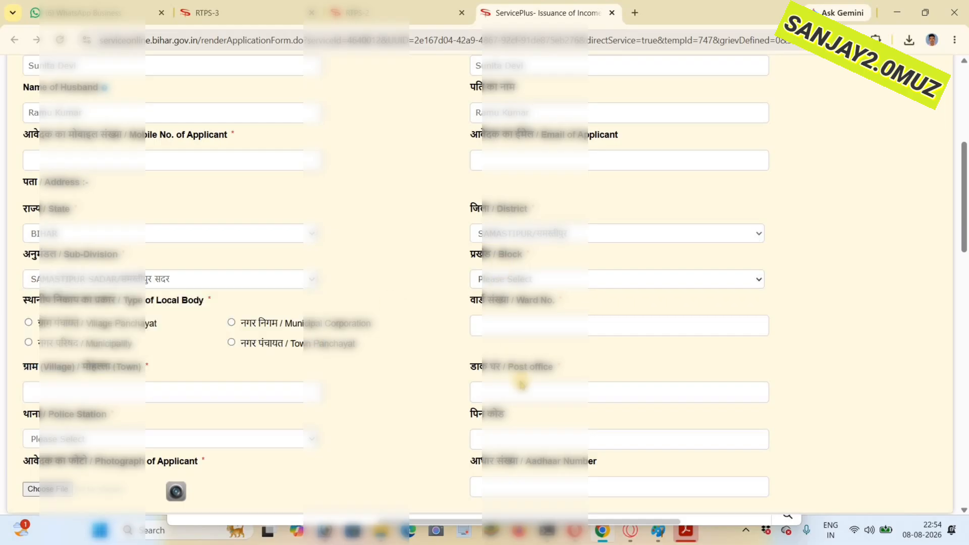
pyautogui.click(548, 313)
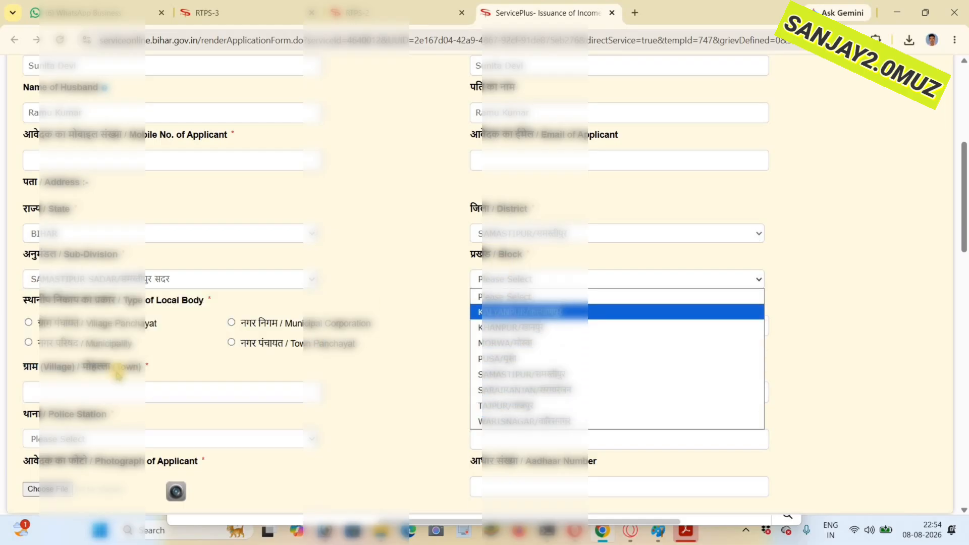
# - Set the village panchayat to LADAURA and fill the village field with the Hindi name copied from the WhatsApp chat
pyautogui.click(111, 390)
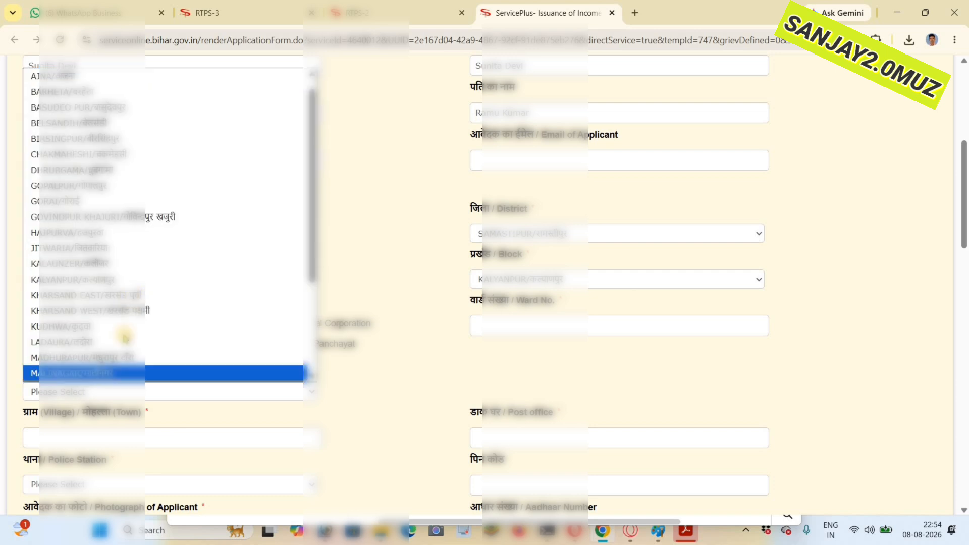
pyautogui.click(103, 342)
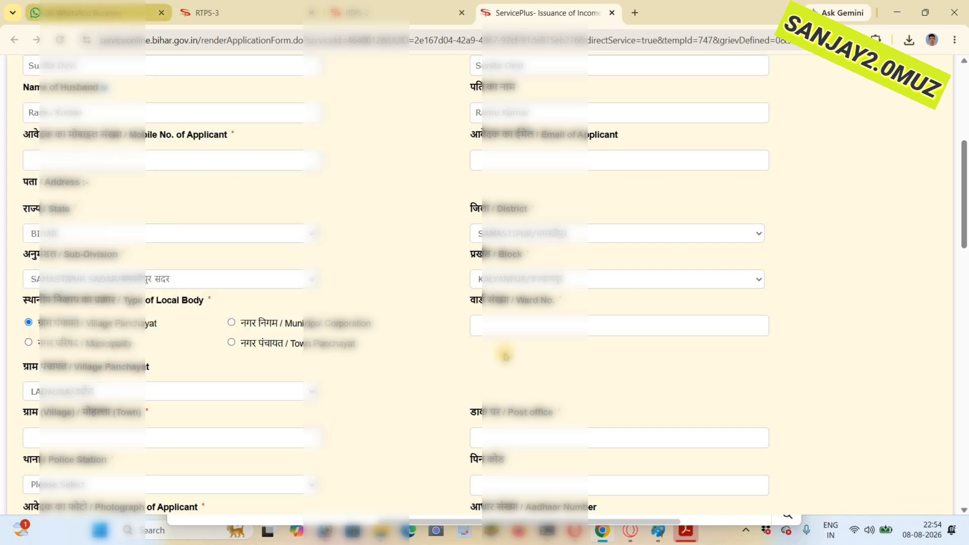
pyautogui.hotkey('ctrl', '1')
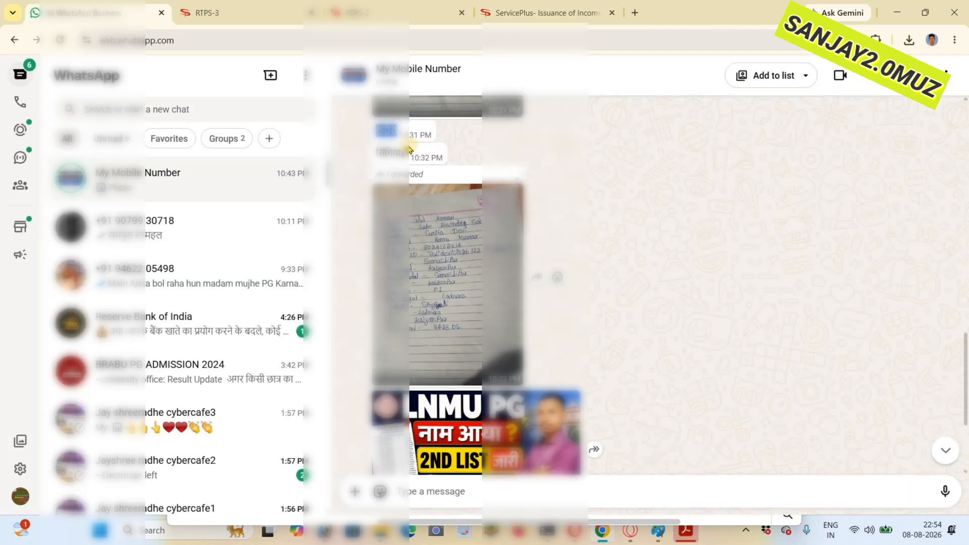
pyautogui.doubleClick(388, 151)
pyautogui.rightClick(396, 158)
pyautogui.click(424, 171)
pyautogui.click(526, 14)
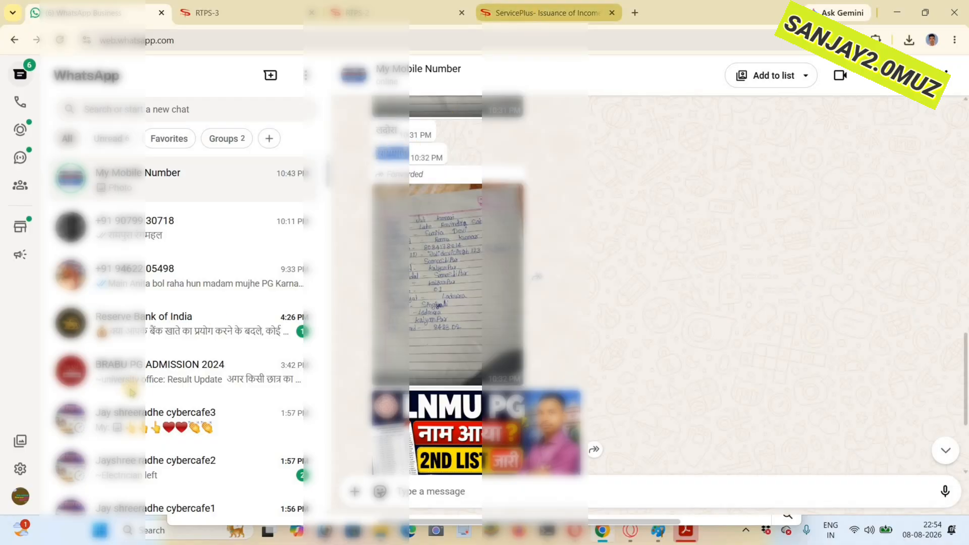
pyautogui.rightClick(63, 438)
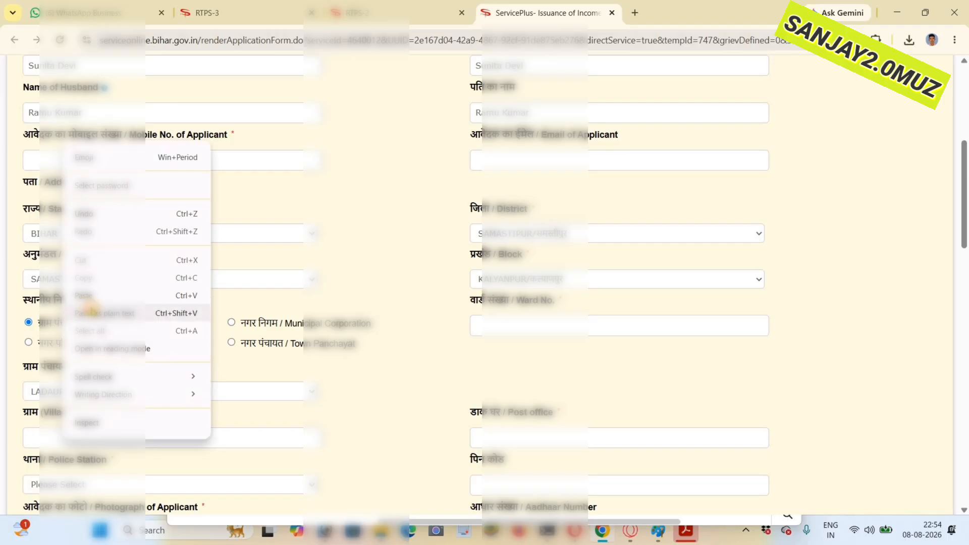
pyautogui.click(111, 295)
# - Enter ward number 01 and fill the post office field with the Hindi name copied from the WhatsApp chat
pyautogui.click(119, 14)
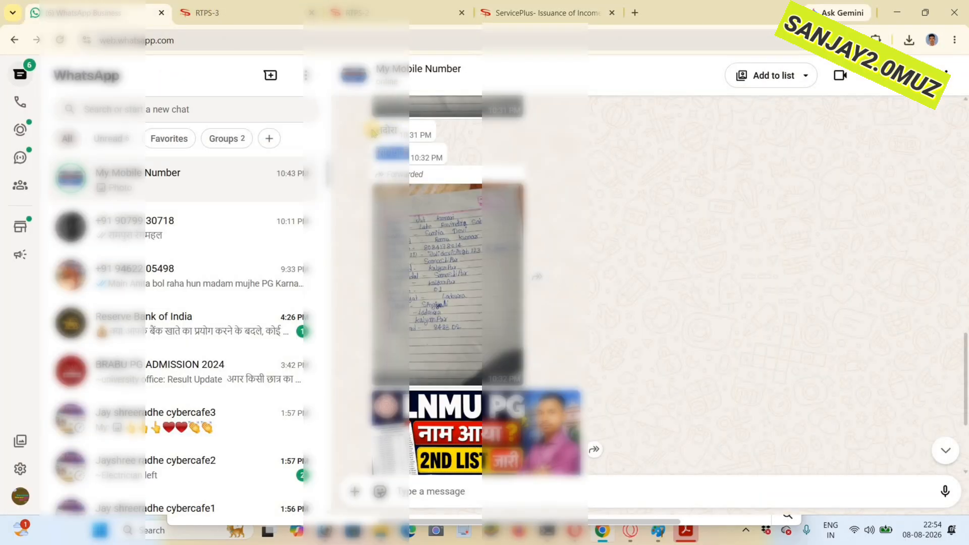
pyautogui.doubleClick(386, 132)
pyautogui.rightClick(396, 138)
pyautogui.click(412, 147)
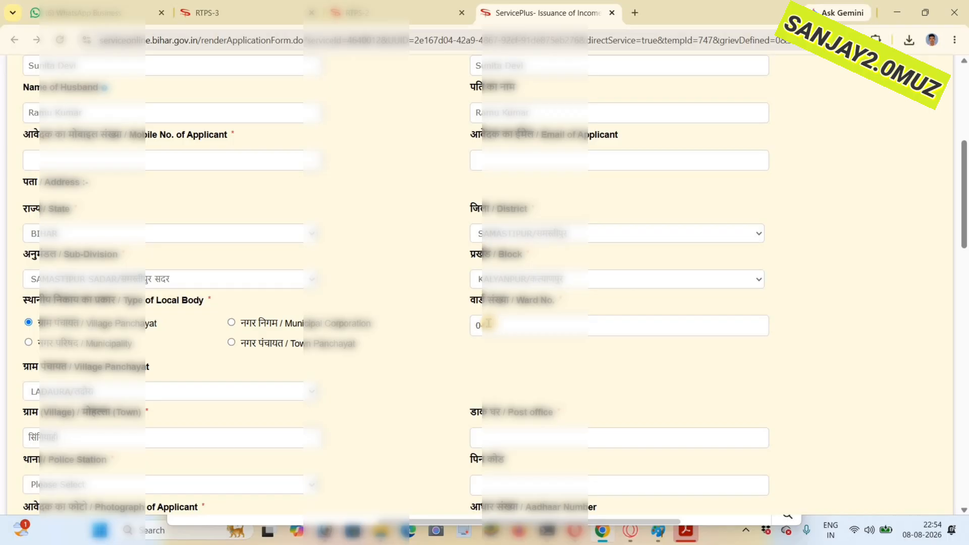
pyautogui.scroll(-2, 492, 325)
pyautogui.rightClick(500, 336)
pyautogui.click(535, 205)
# - Set the police station to Kalyanpur and enter the address's postal code
pyautogui.scroll(-2, 37, 376)
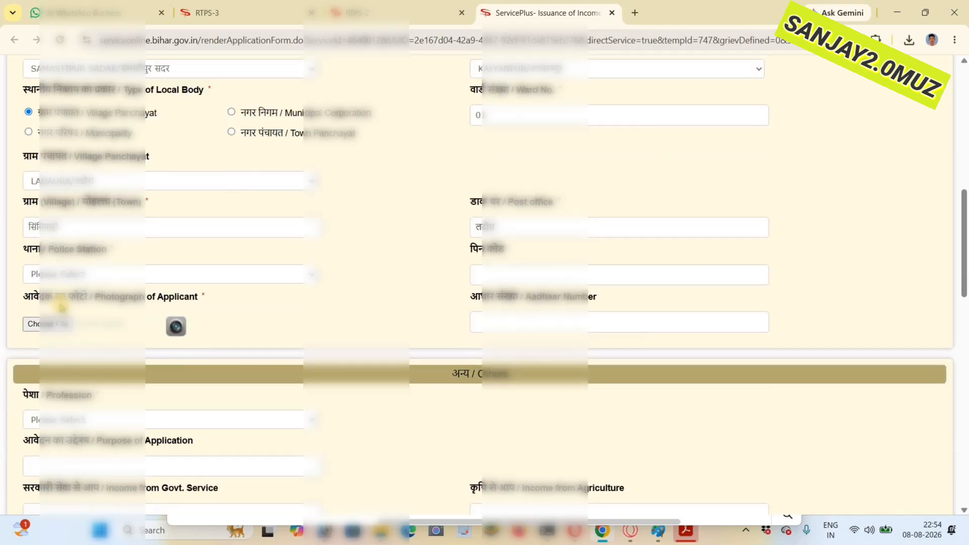
pyautogui.click(57, 273)
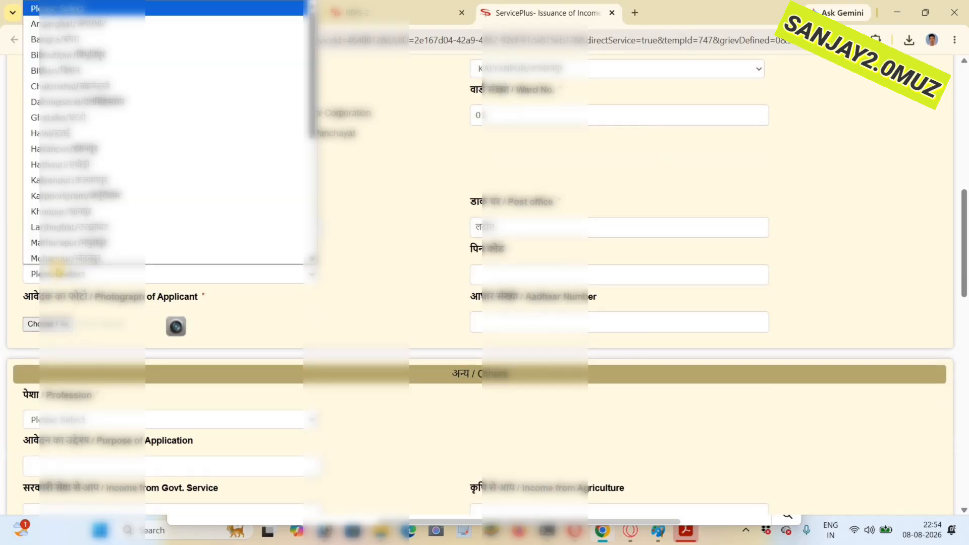
pyautogui.click(61, 180)
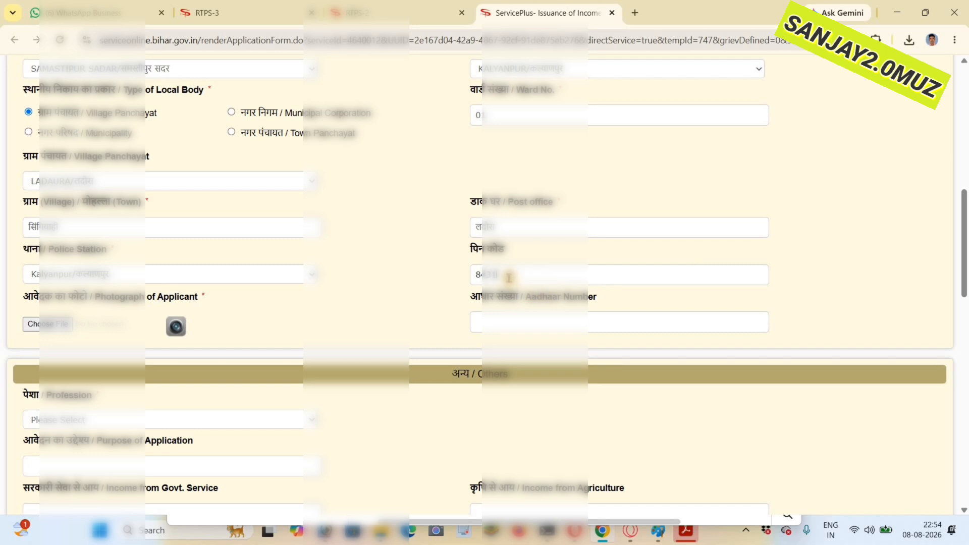
# - Set the applicant's profession to गृहिणी / Housewife in the Others section
pyautogui.scroll(-2, 147, 340)
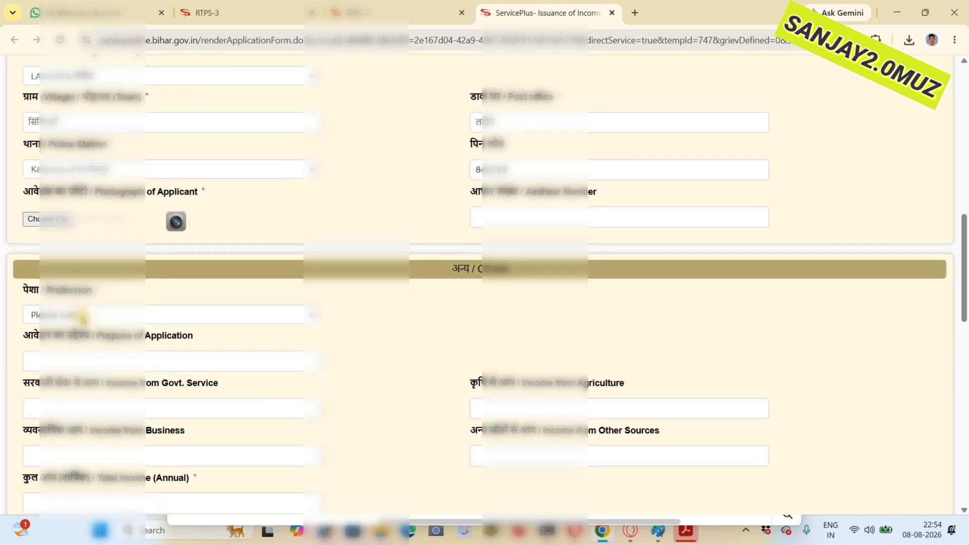
pyautogui.click(36, 315)
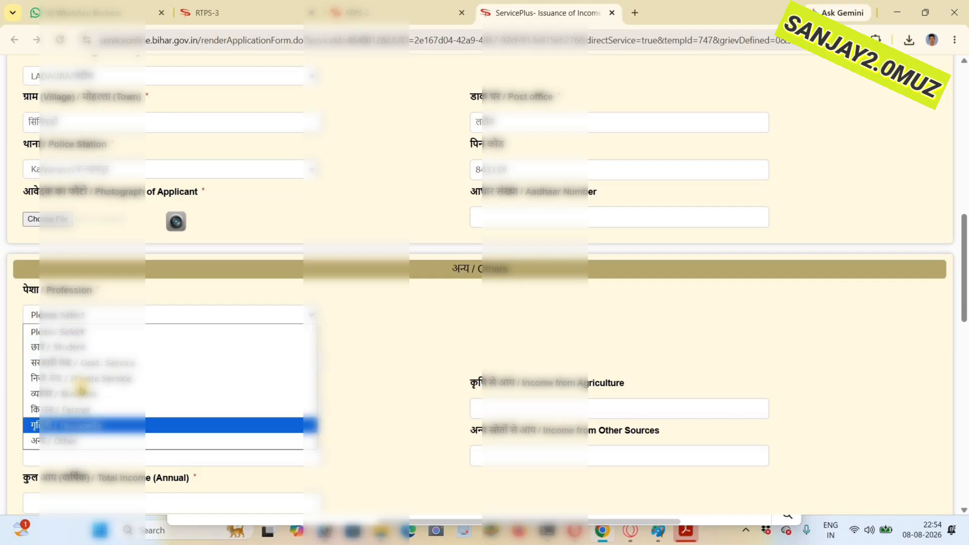
pyautogui.click(65, 426)
# - Enter 40000 as agriculture income and 20000 from other sources, and tick अन्यान्य अभिलेख as the income evidence
pyautogui.scroll(-2, 592, 359)
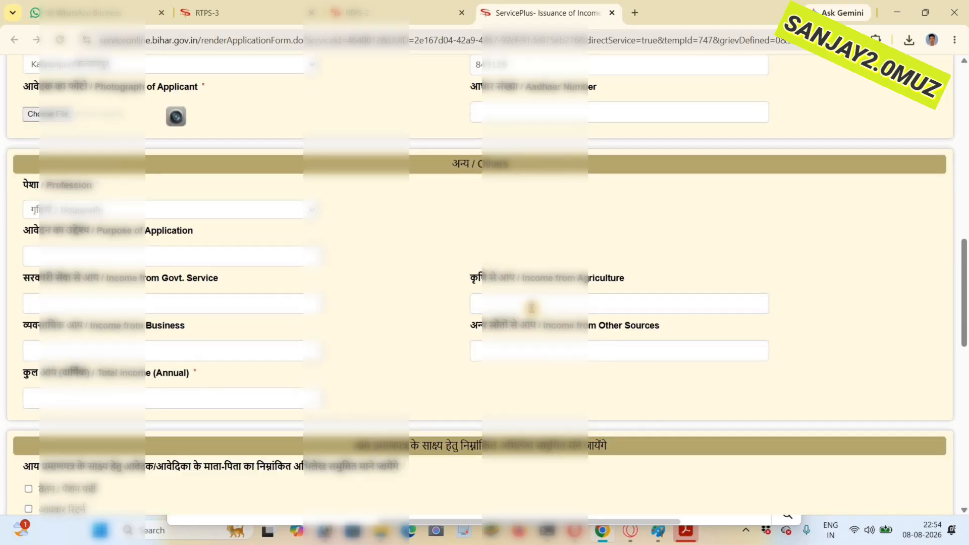
pyautogui.click(514, 357)
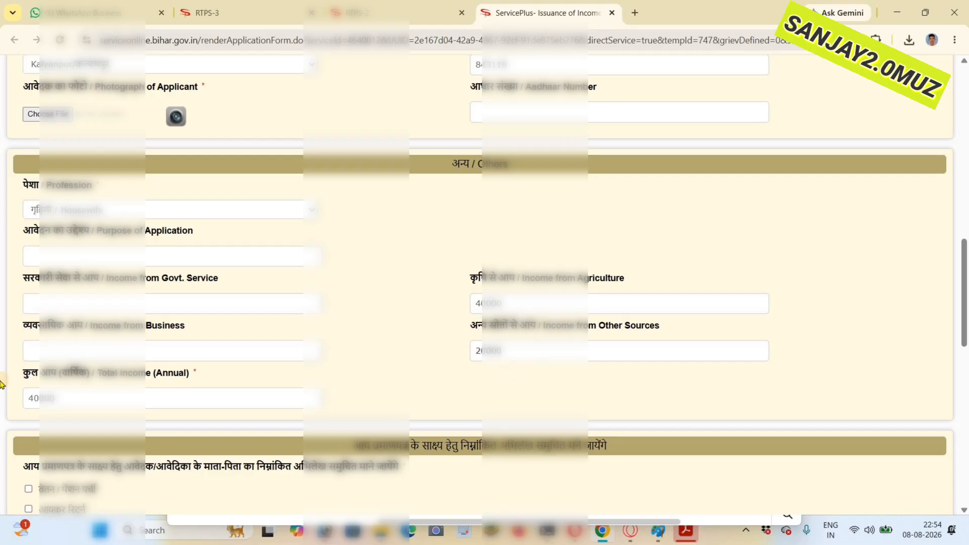
pyautogui.scroll(-2, 513, 362)
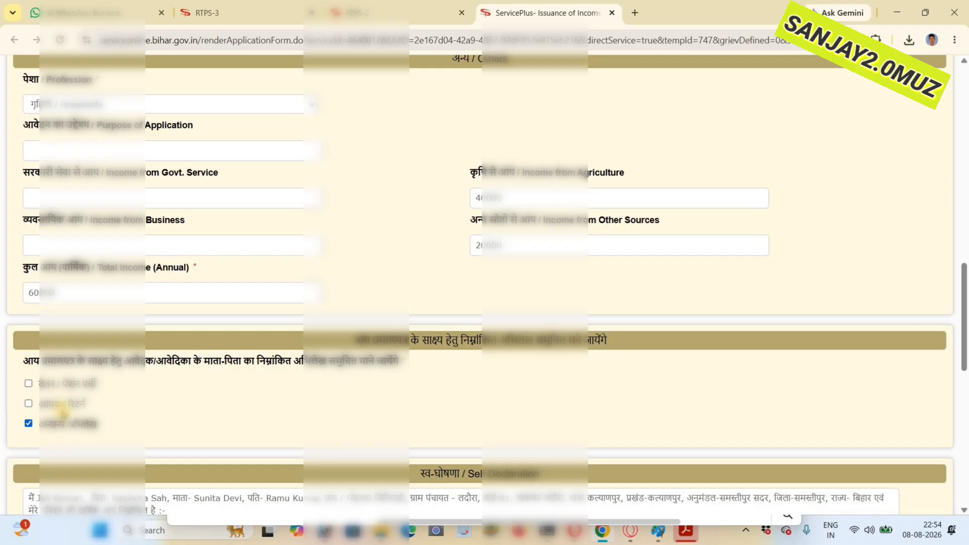
# - Upload the woman's portrait image as the applicant's photograph
pyautogui.scroll(6, 58, 419)
pyautogui.click(63, 327)
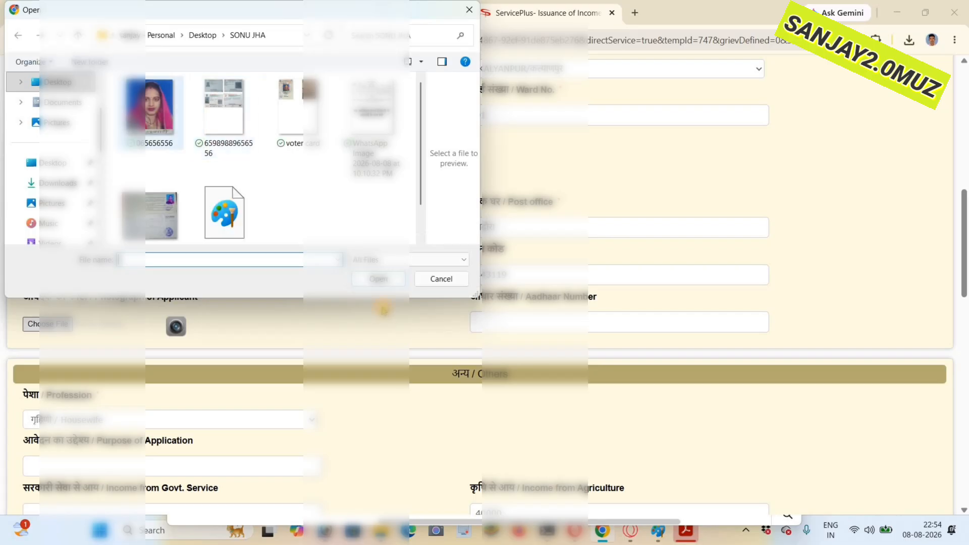
pyautogui.doubleClick(166, 126)
# - Save the filled form in the Bihar RTPS Auto Save & Fill extension as a new profile with the applicant's first name
pyautogui.scroll(4, 72, 237)
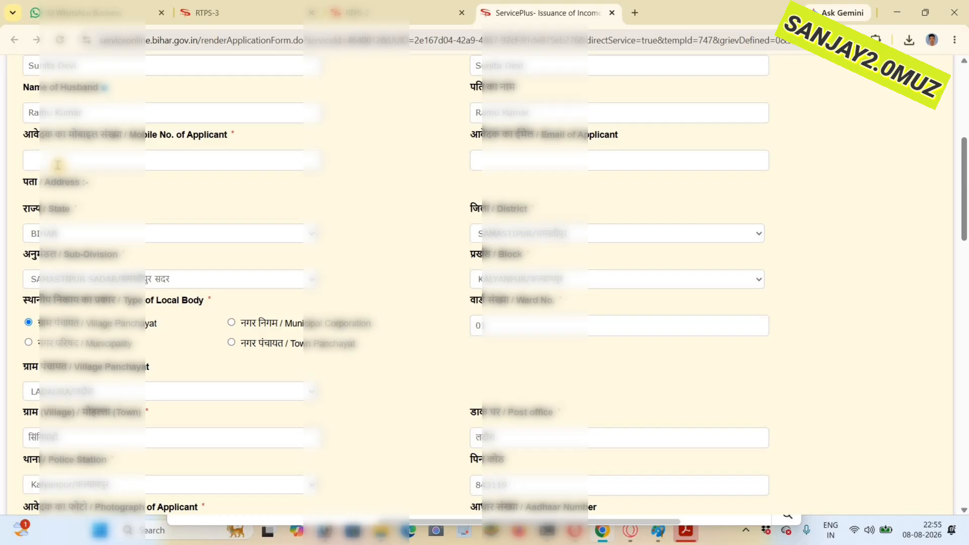
pyautogui.scroll(6, 768, 116)
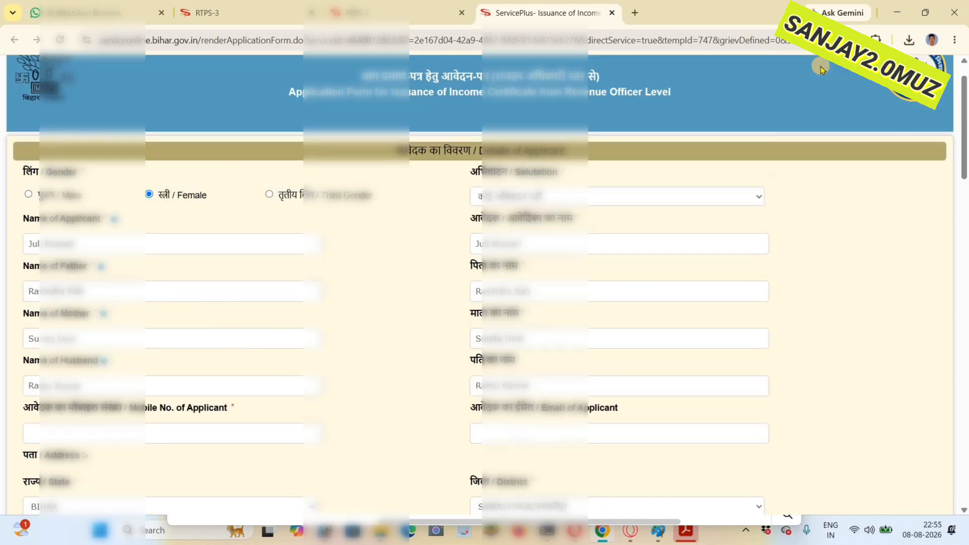
pyautogui.click(877, 39)
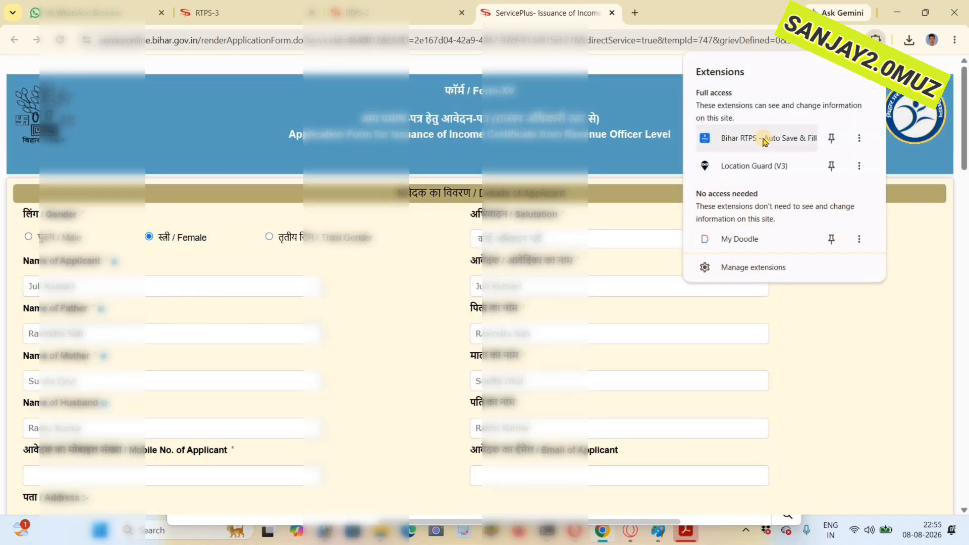
pyautogui.click(764, 140)
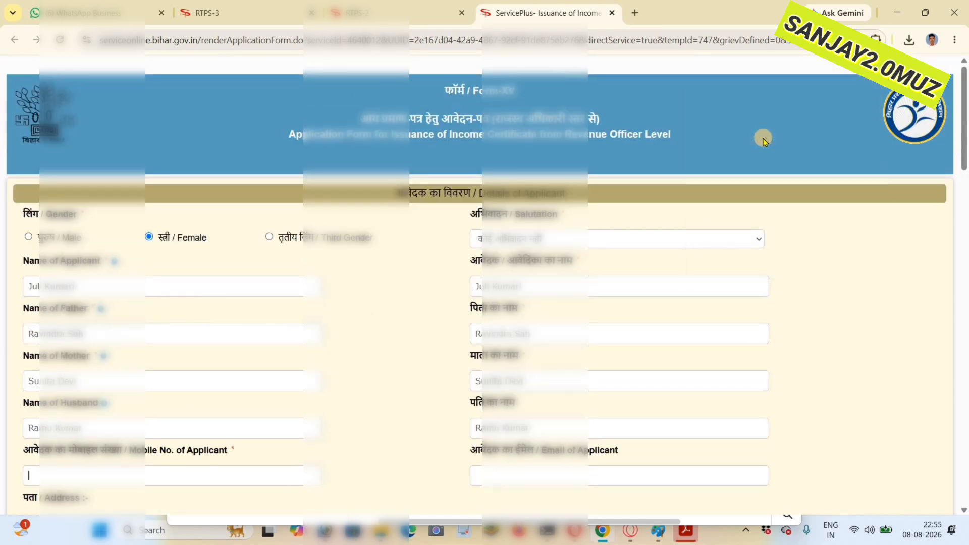
pyautogui.click(718, 168)
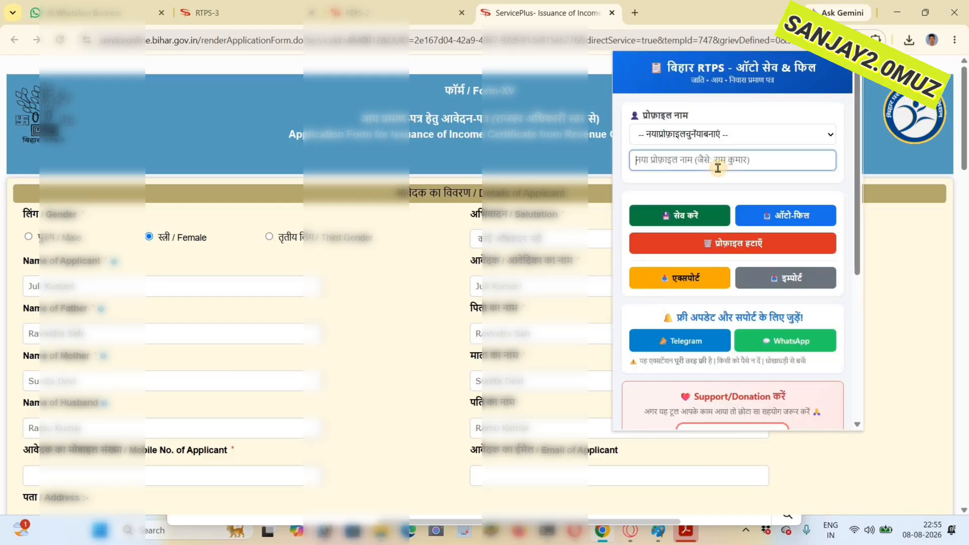
pyautogui.write('JU')
pyautogui.press('BackSpace')
pyautogui.press('BackSpace')
pyautogui.press('BackSpace')
pyautogui.write('JULI')
pyautogui.click(682, 220)
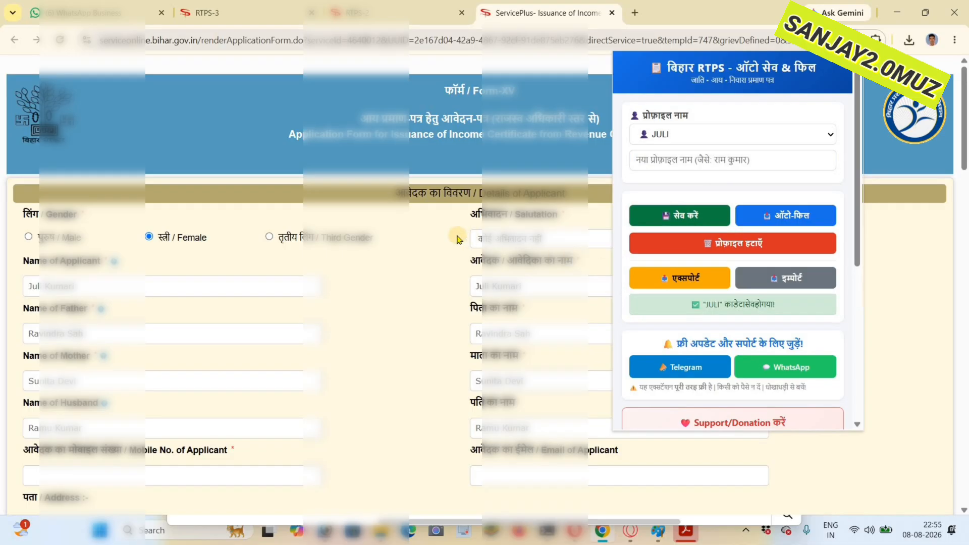
pyautogui.click(409, 238)
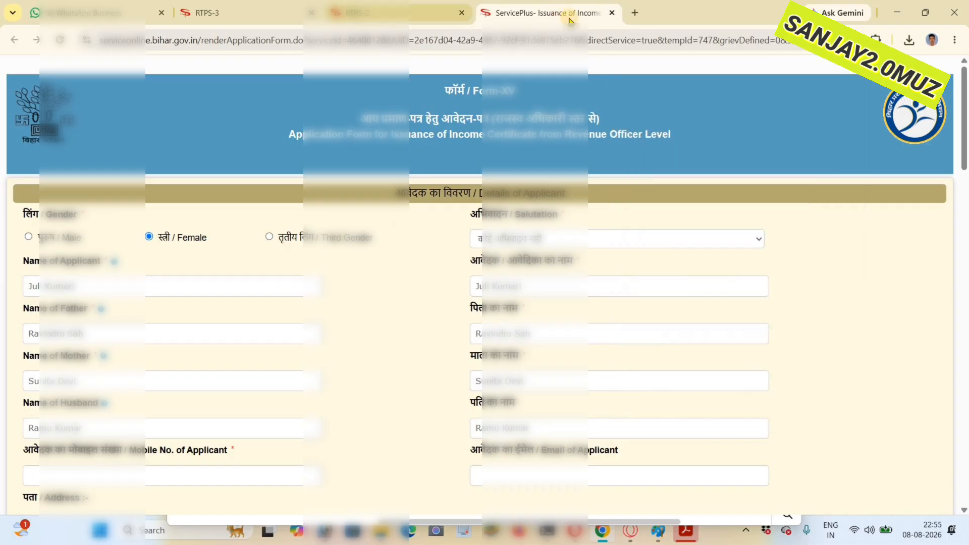
# - Close the filled form and open a blank Revenue Officer level income certificate application from the RTPS portal in a new tab
pyautogui.click(613, 13)
pyautogui.click(484, 12)
pyautogui.click(419, 35)
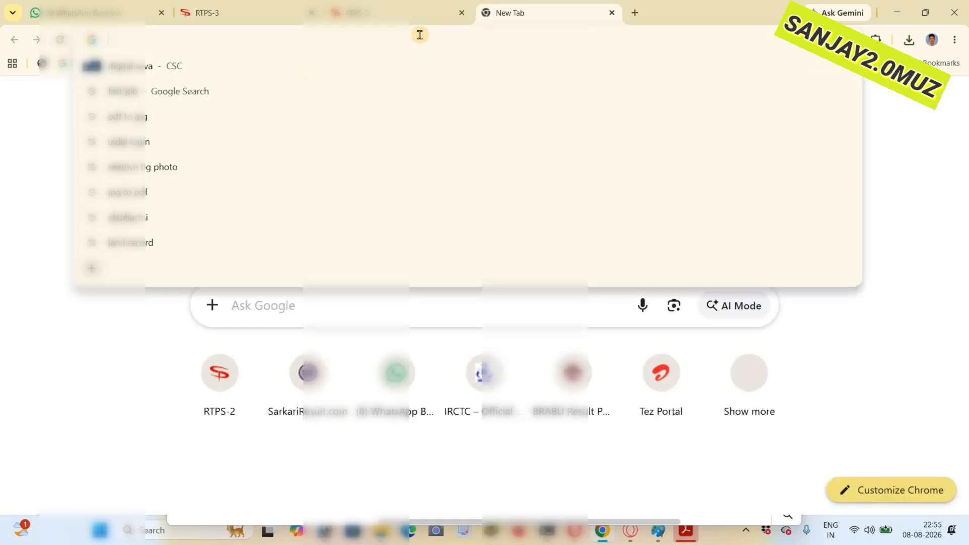
pyautogui.write('s')
pyautogui.press('Return')
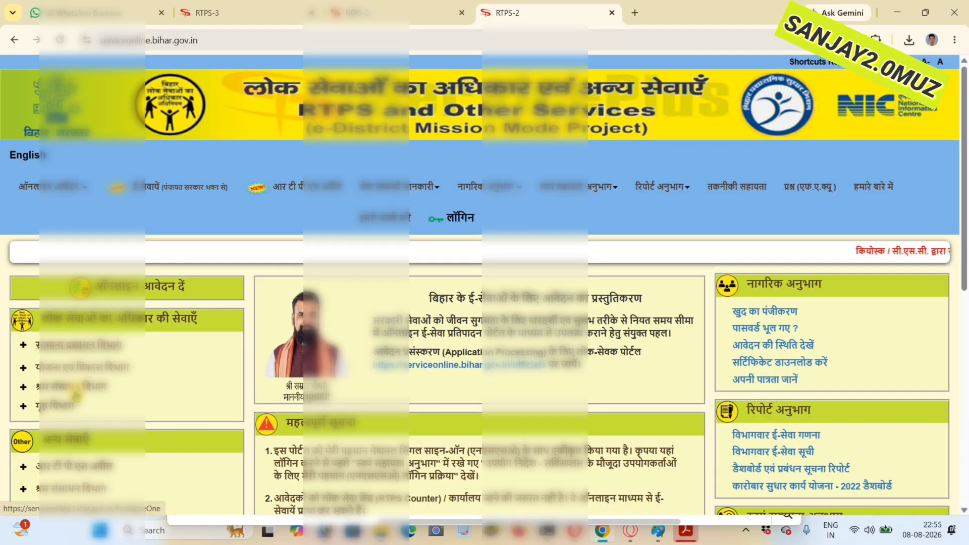
pyautogui.click(68, 346)
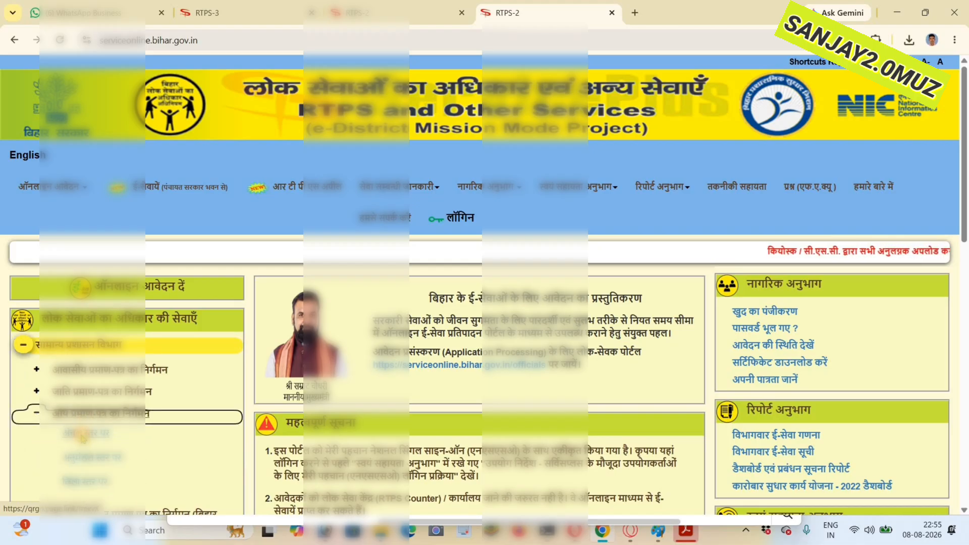
pyautogui.click(134, 450)
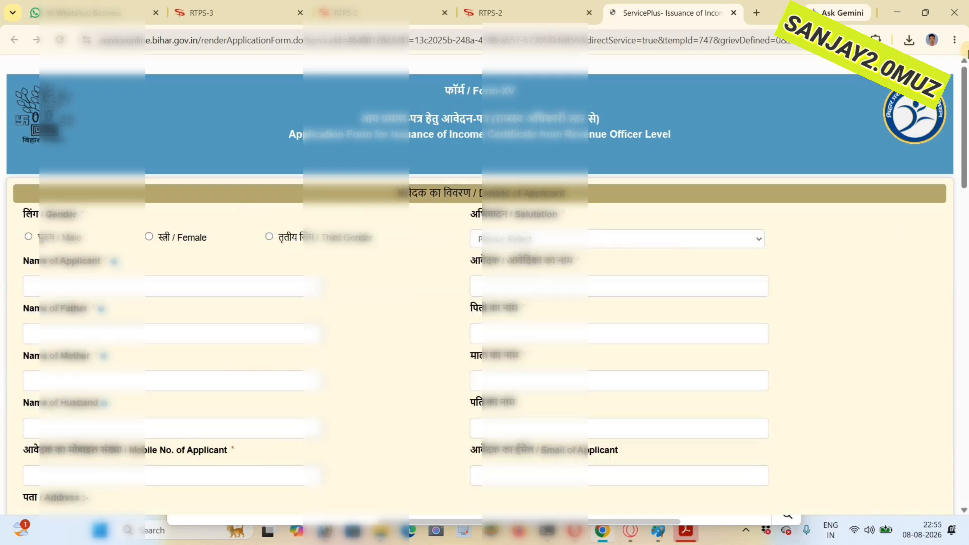
# - Auto-fill the blank application from the saved applicant profile using the Bihar RTPS Auto Save & Fill extension
pyautogui.click(876, 39)
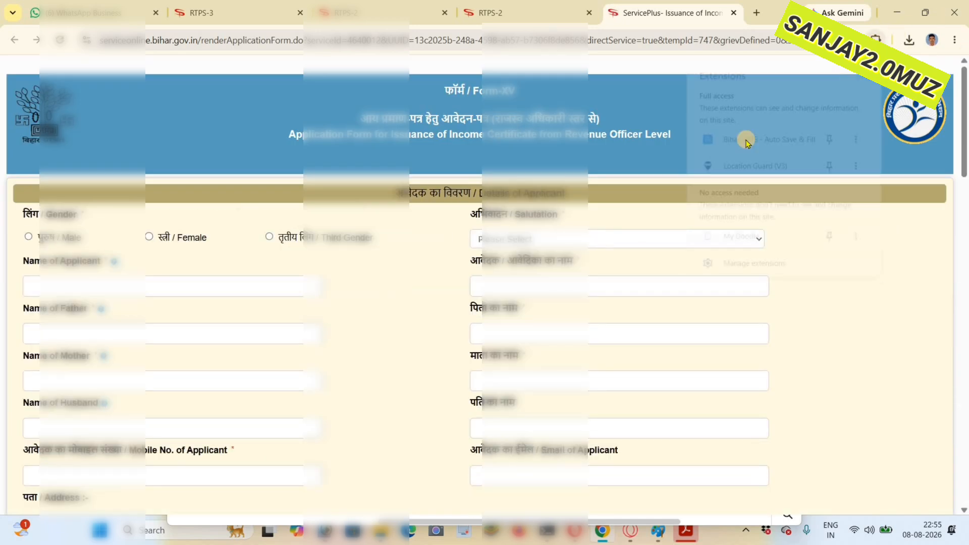
pyautogui.click(752, 145)
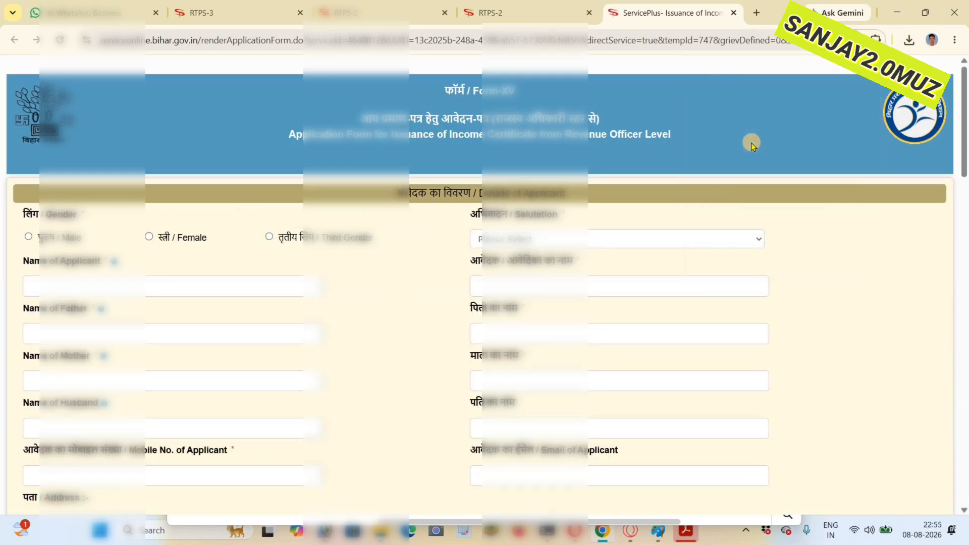
pyautogui.click(695, 133)
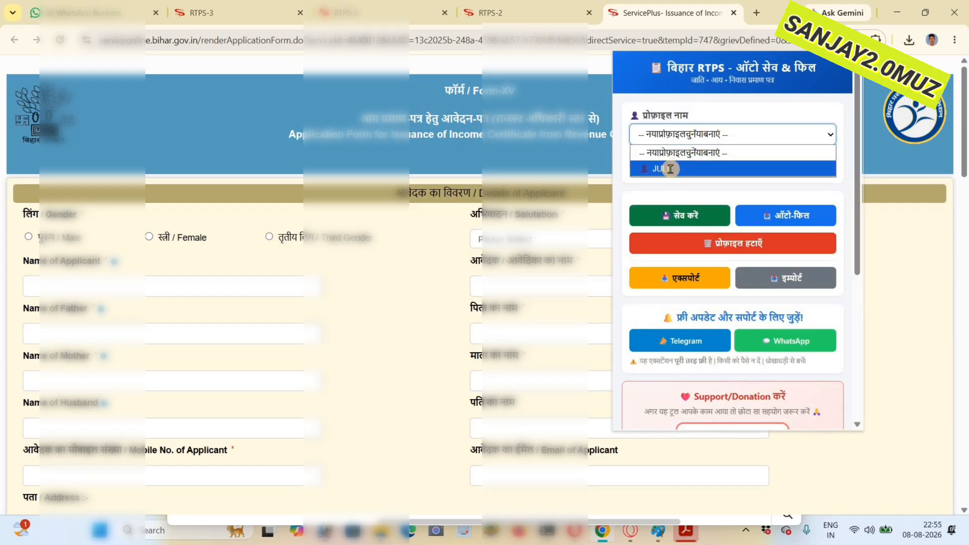
pyautogui.click(671, 169)
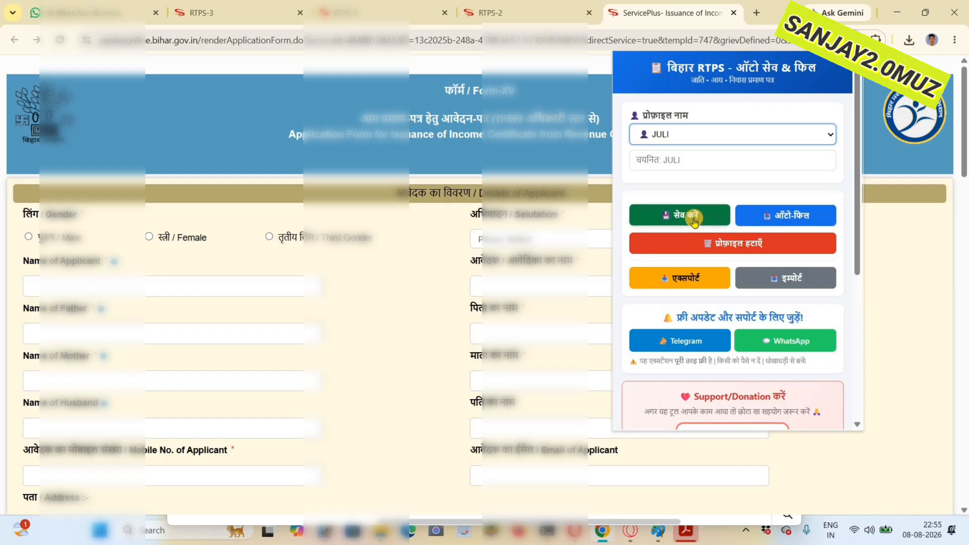
pyautogui.click(788, 217)
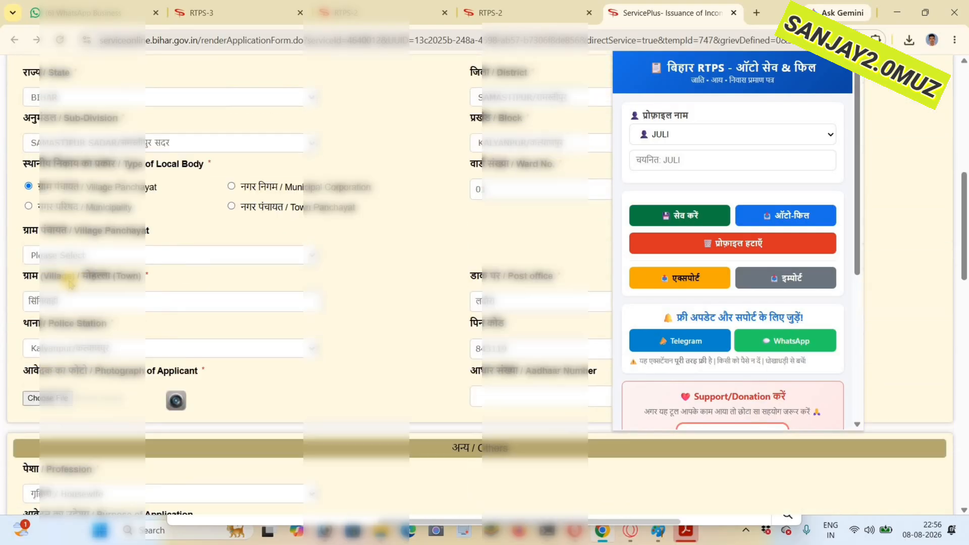
# - Check the auto-filled address, photograph, income and evidence sections of the new application
pyautogui.scroll(-2, 70, 284)
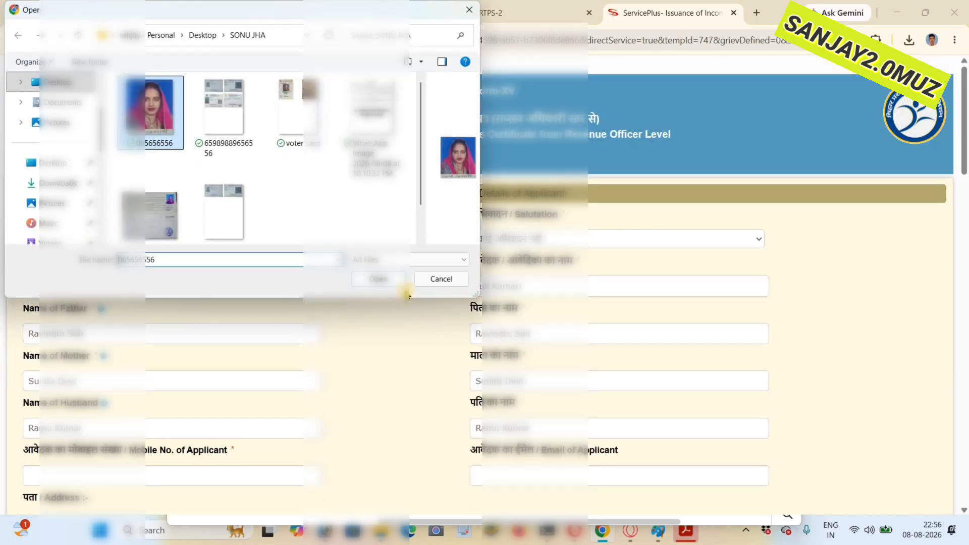
pyautogui.click(378, 279)
pyautogui.scroll(-4, 76, 273)
pyautogui.scroll(-6, 74, 275)
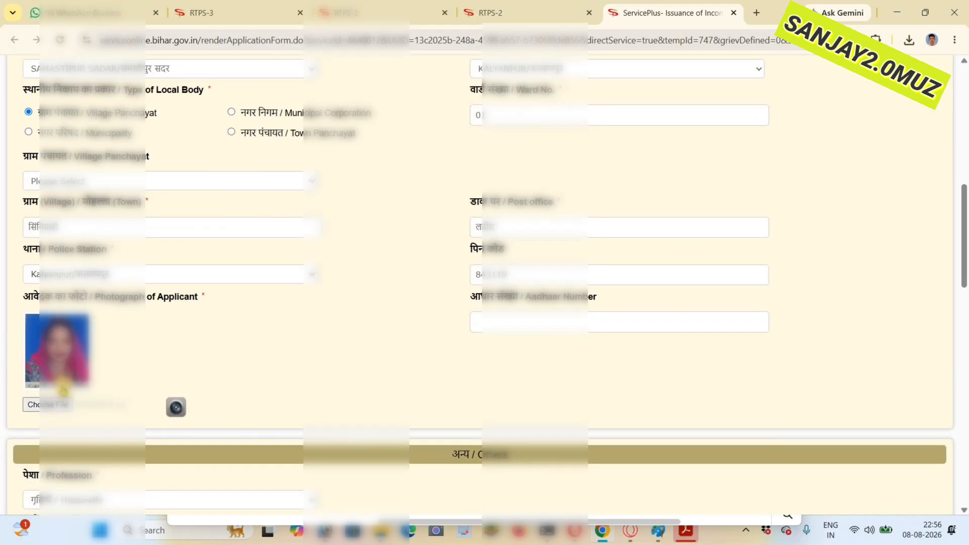
pyautogui.scroll(-10, 58, 277)
pyautogui.scroll(2, 58, 277)
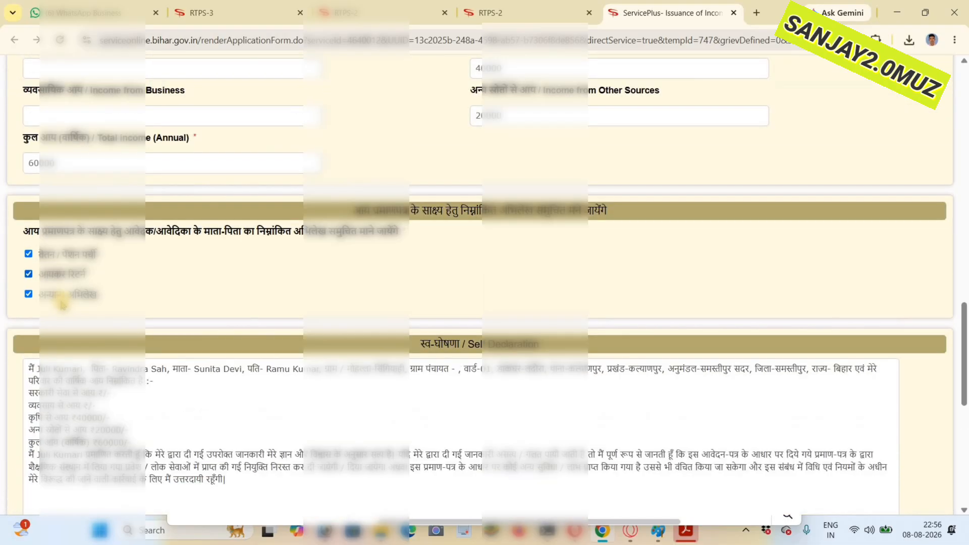
# - Clear the salary/pension slip and income tax return options in the income evidence section, keeping only other records selected
pyautogui.click(50, 274)
pyautogui.click(55, 296)
# - Select the applicant's village panchayat in the address section
pyautogui.scroll(10, 57, 283)
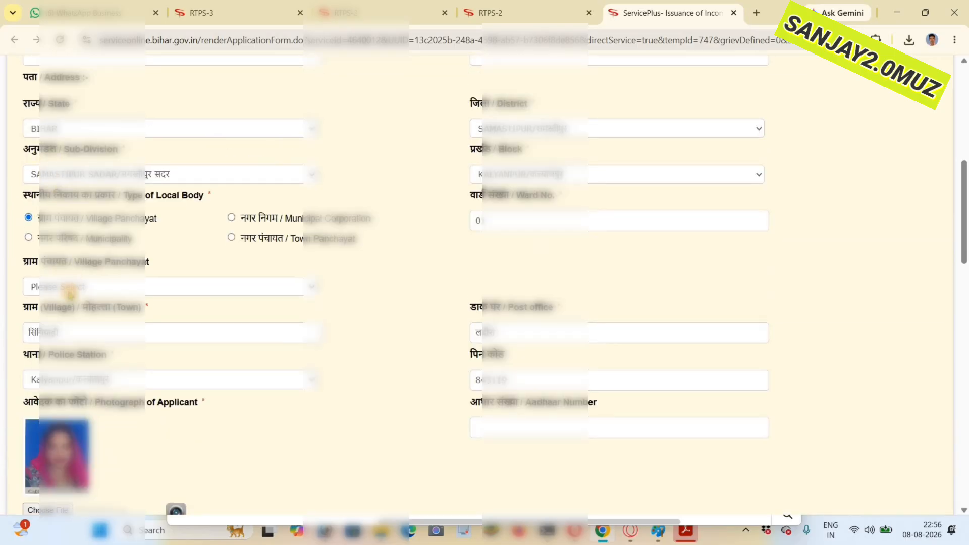
pyautogui.click(68, 288)
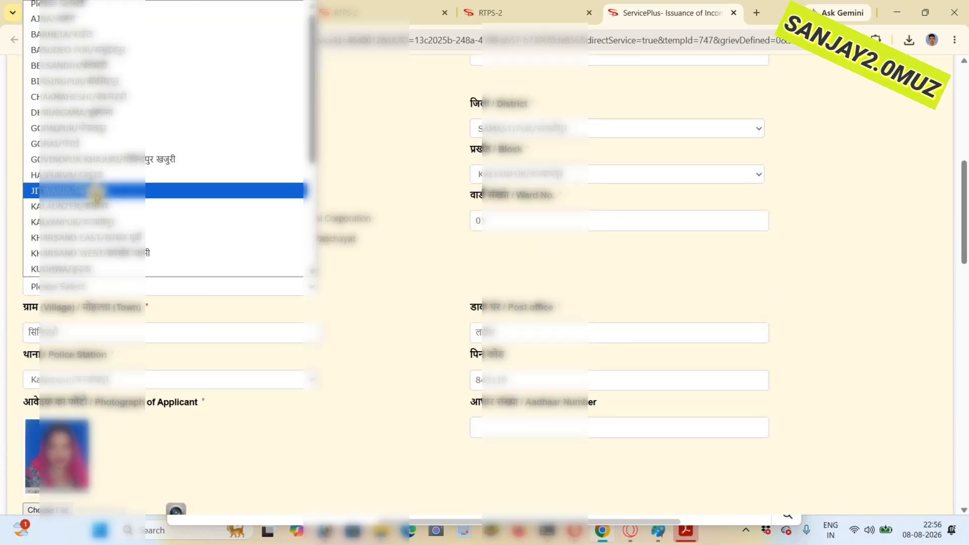
pyautogui.press('l')
pyautogui.press('Return')
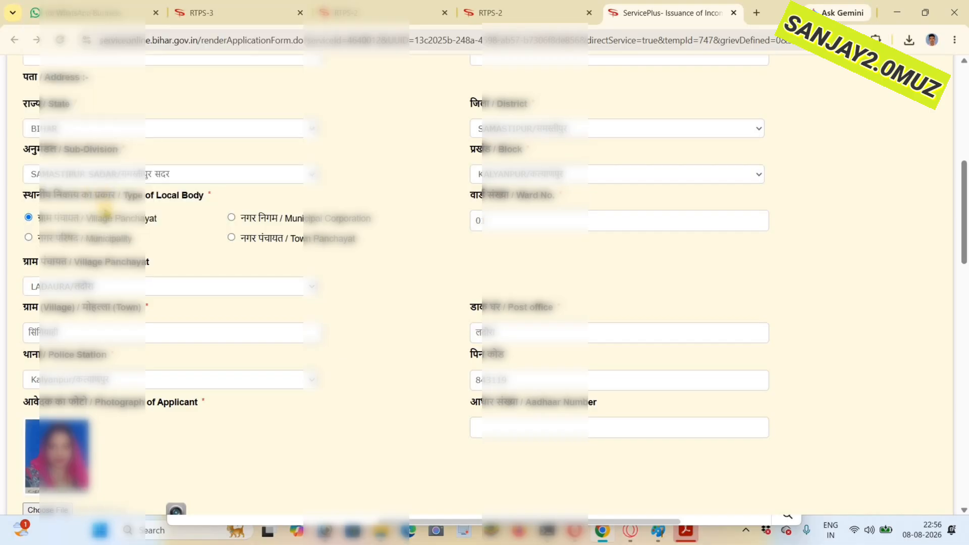
# - Re-enter the applicant's postal PIN code in the address section
pyautogui.scroll(2, 105, 209)
pyautogui.scroll(-2, 104, 206)
pyautogui.scroll(2, 101, 202)
pyautogui.scroll(-2, 101, 202)
pyautogui.moveTo(537, 382); pyautogui.dragTo(325, 379)
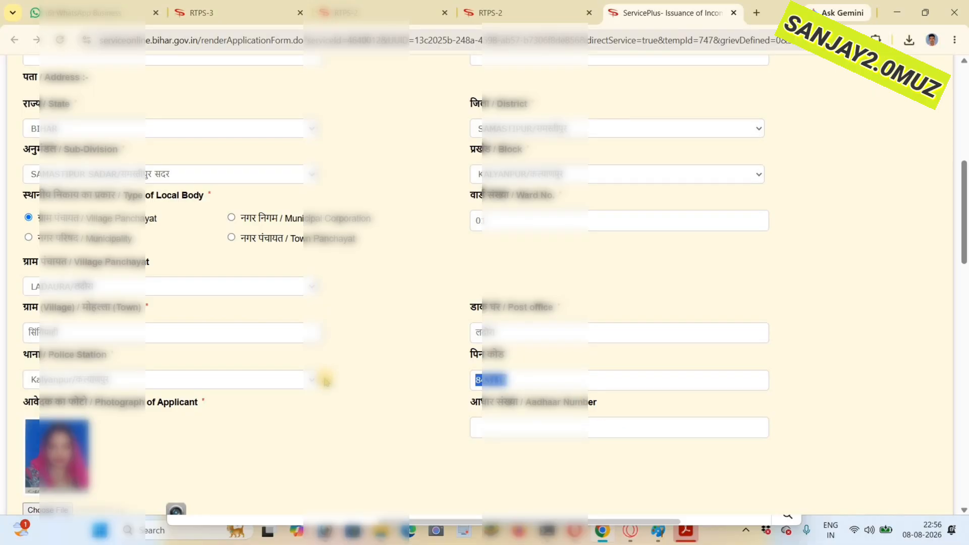
pyautogui.press('BackSpace')
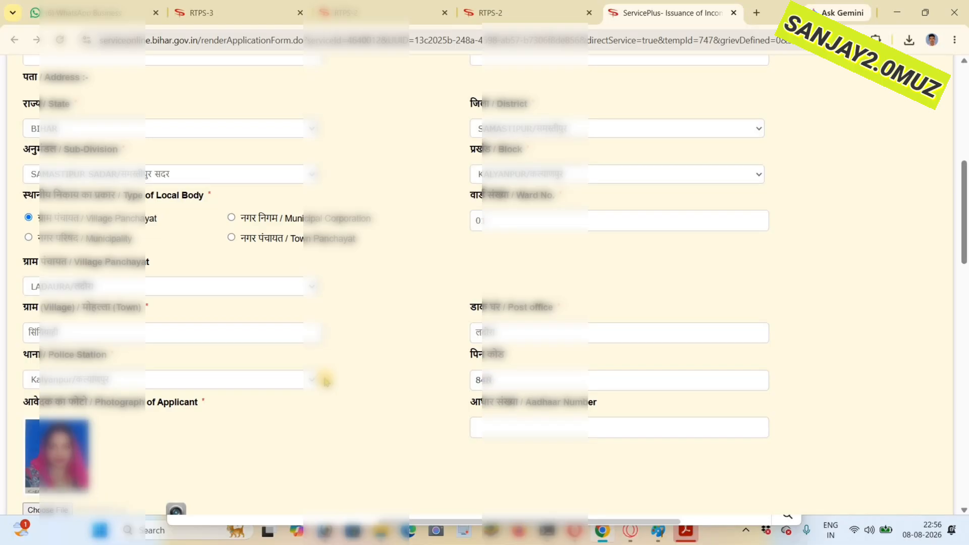
pyautogui.scroll(4, 323, 382)
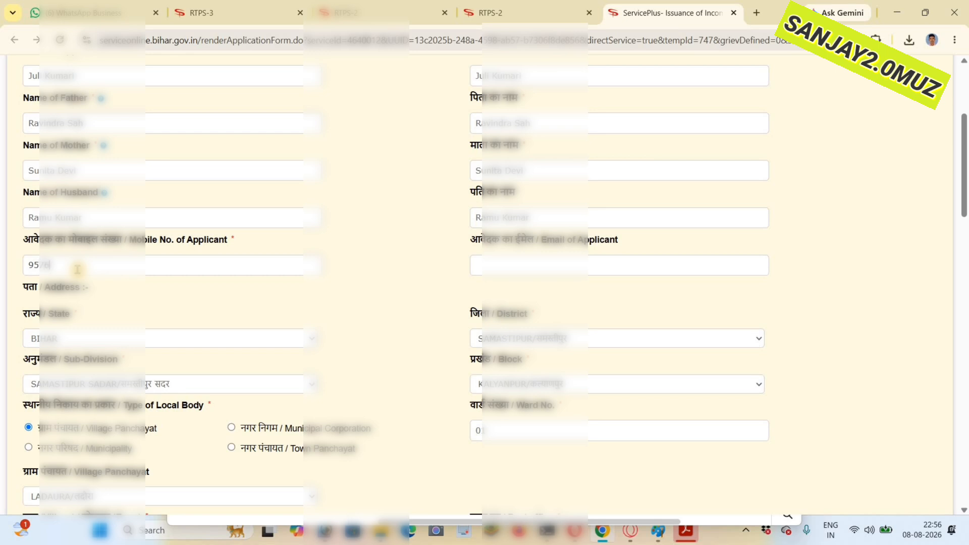
# - Enter the one-time password sent to the applicant's mobile number and validate it
pyautogui.scroll(-20, 705, 346)
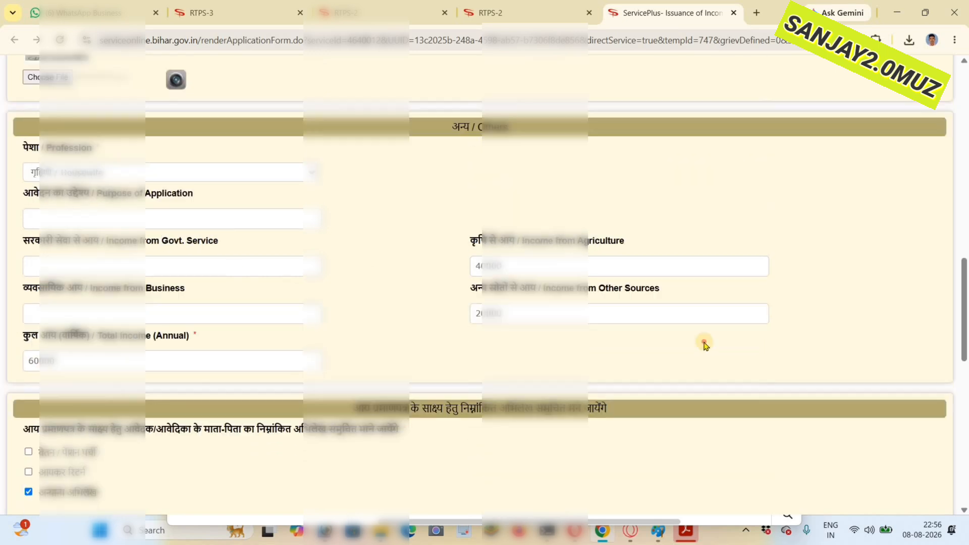
pyautogui.click(704, 345)
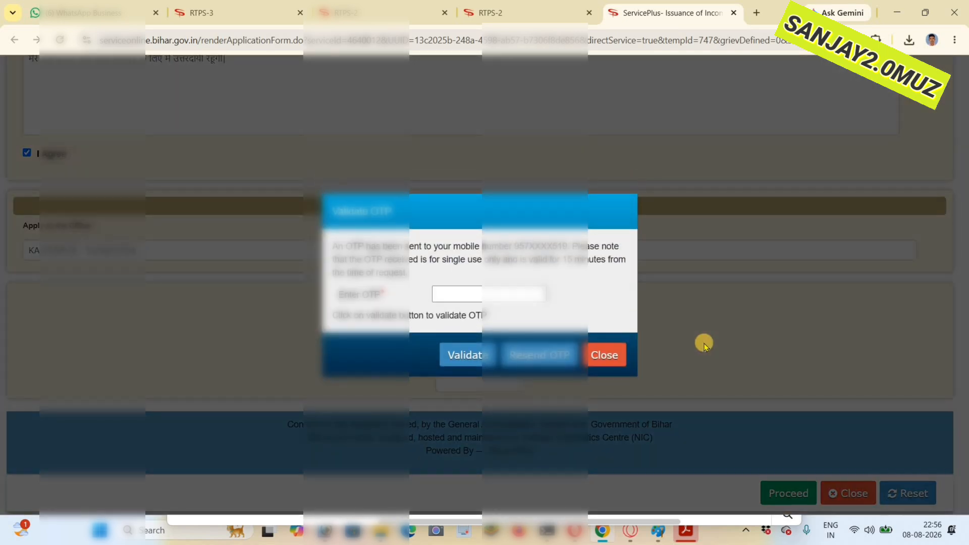
pyautogui.click(455, 298)
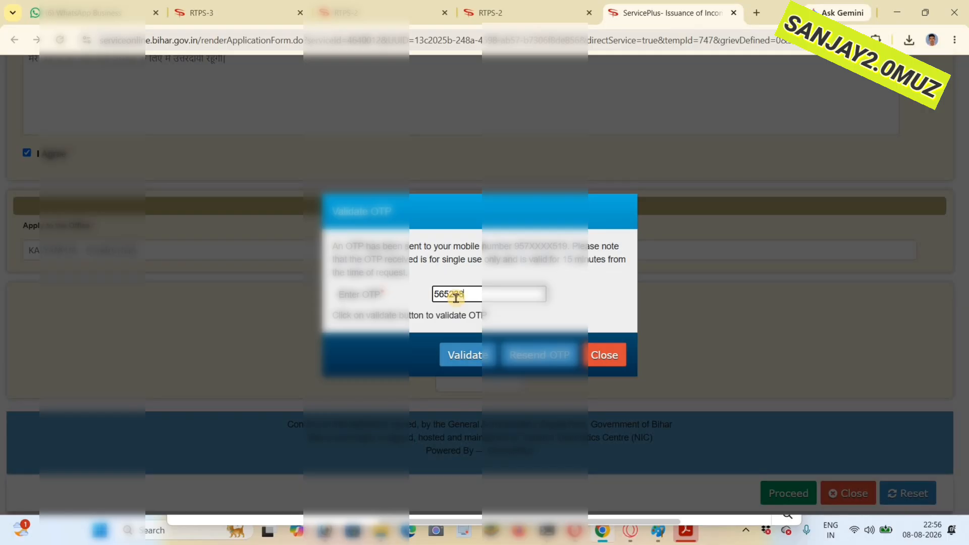
pyautogui.click(469, 352)
pyautogui.click(596, 115)
# - Enter the word verification code at the end of the form and proceed to the application preview
pyautogui.click(461, 376)
pyautogui.write('114822')
pyautogui.click(786, 497)
pyautogui.click(536, 156)
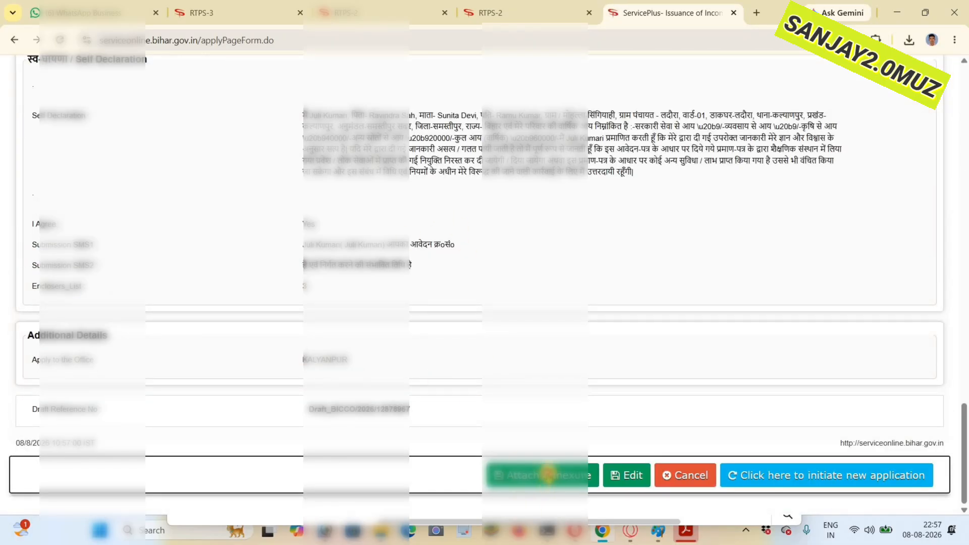
# - Open the enclosure attachments and attach the applicant's Aadhaar card file as the identification document
pyautogui.click(548, 472)
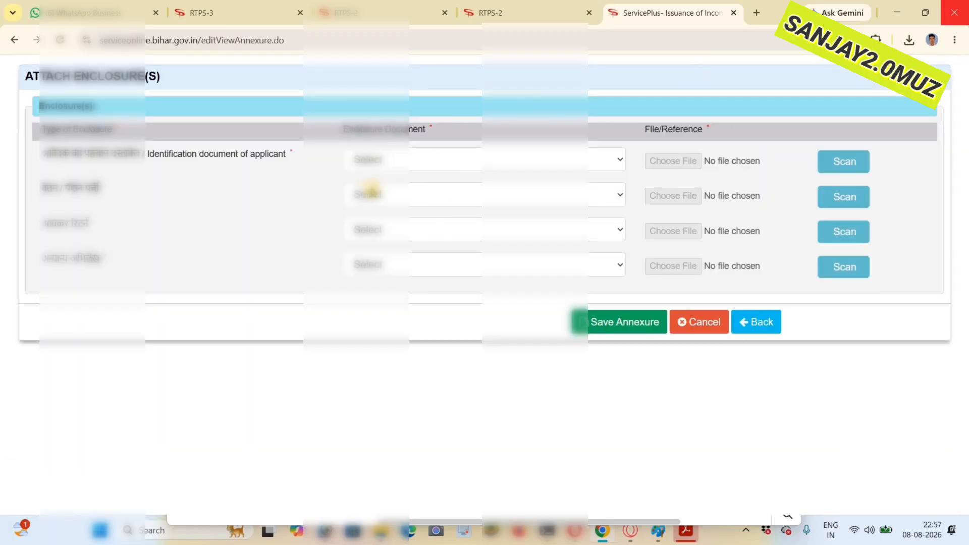
pyautogui.click(383, 160)
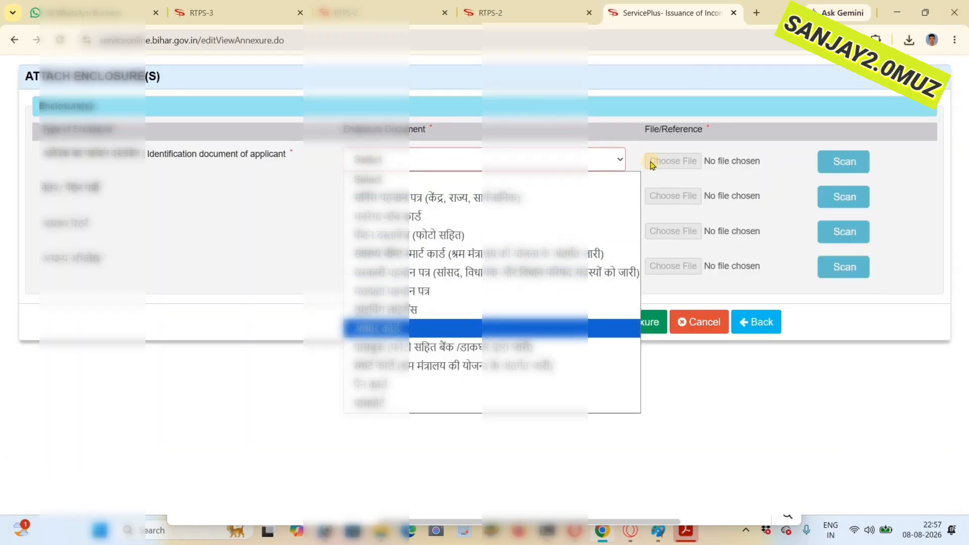
pyautogui.click(383, 328)
pyautogui.click(691, 168)
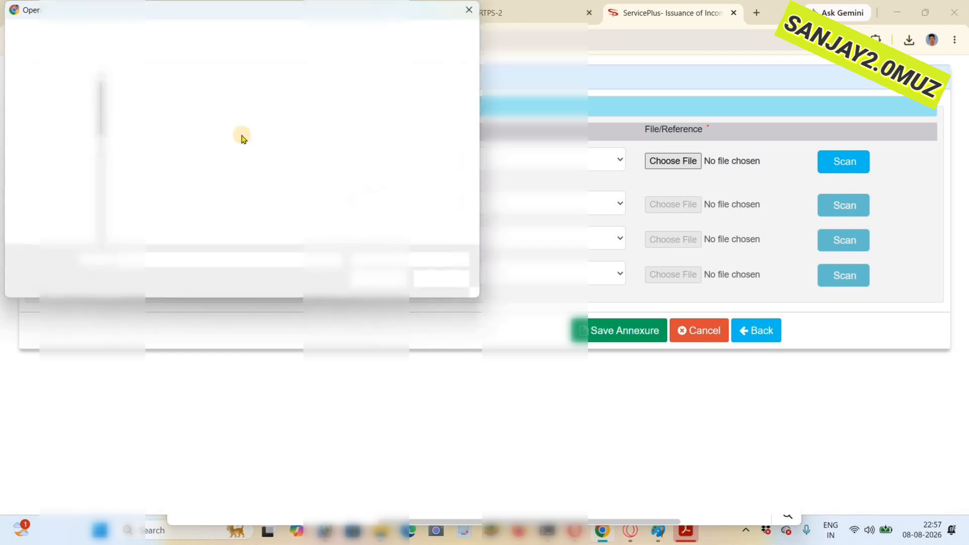
pyautogui.click(232, 108)
pyautogui.click(302, 136)
pyautogui.click(234, 220)
pyautogui.click(388, 277)
# - Attach a file for the other records enclosure and save the annexures
pyautogui.click(433, 274)
pyautogui.click(402, 309)
pyautogui.click(673, 274)
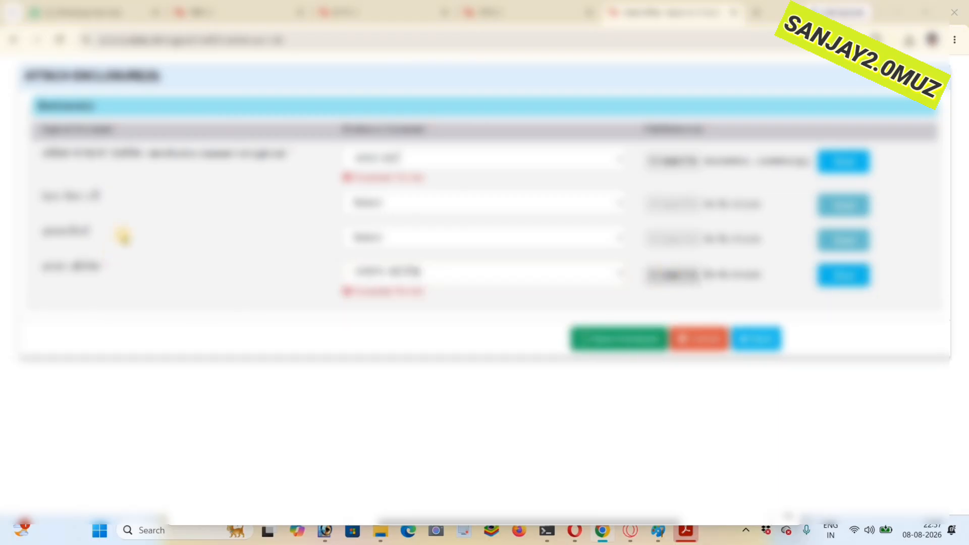
pyautogui.click(376, 280)
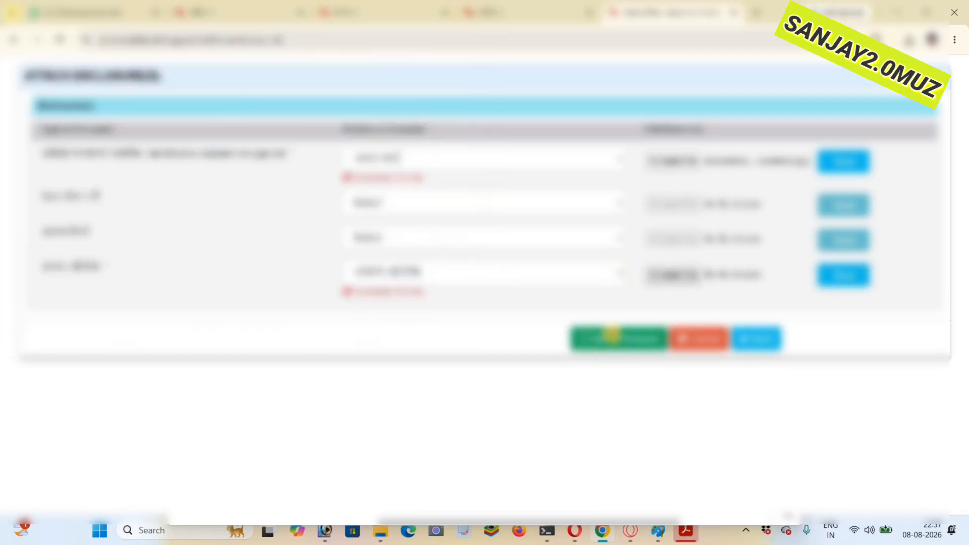
pyautogui.click(612, 333)
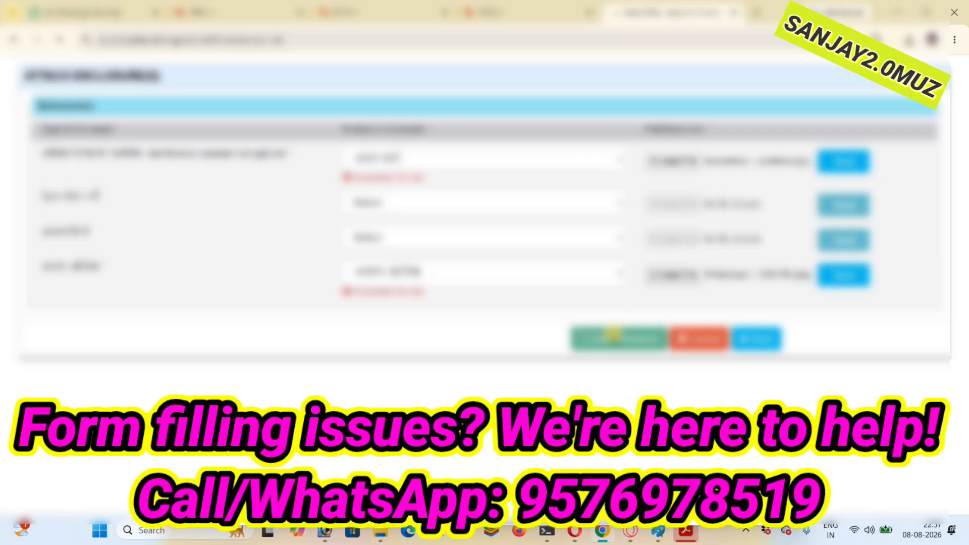